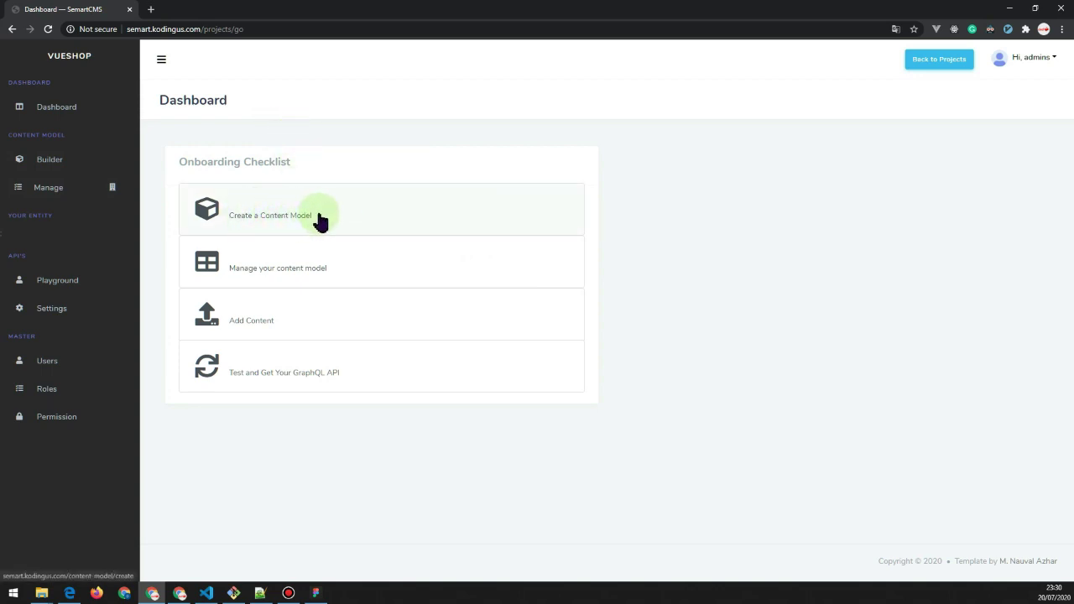
Start a new content model, destroying the recovered book layout, and focus the model name field.
left_click(286, 221)
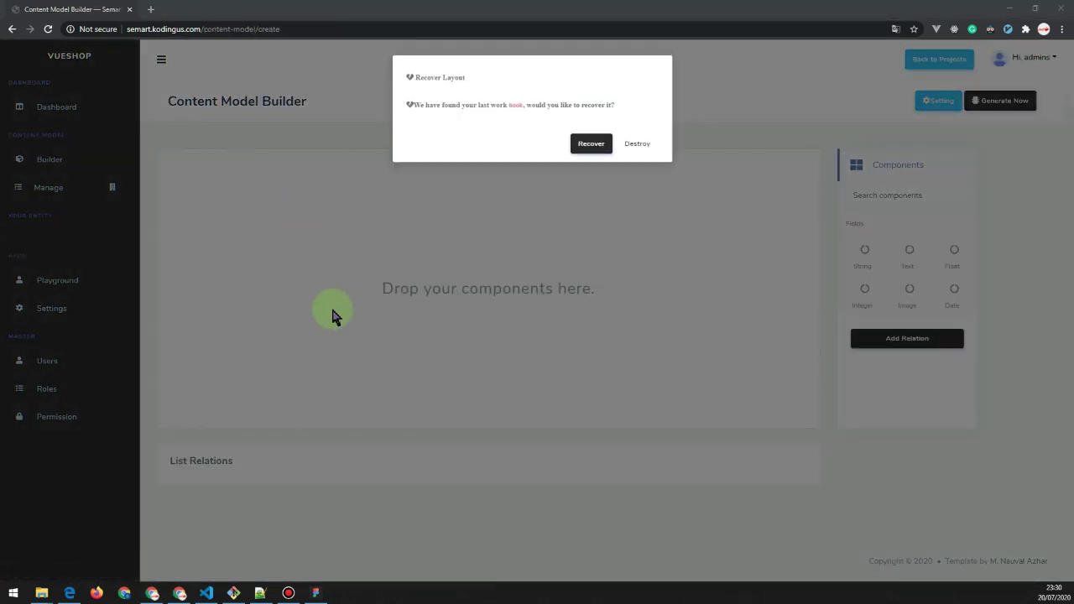
key("alt+Tab")
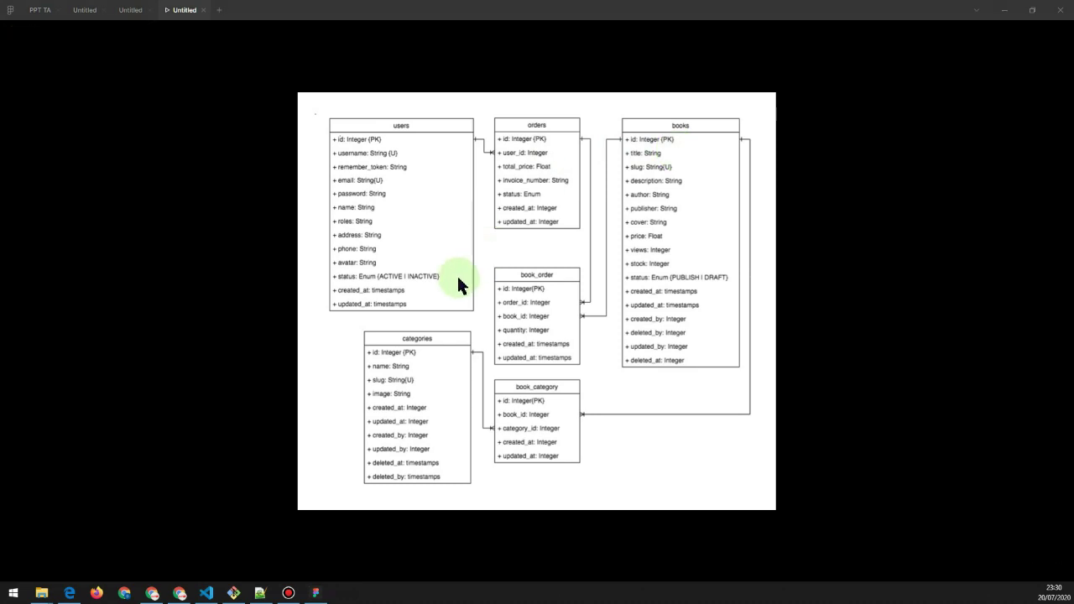
key("alt+Tab")
left_click(636, 145)
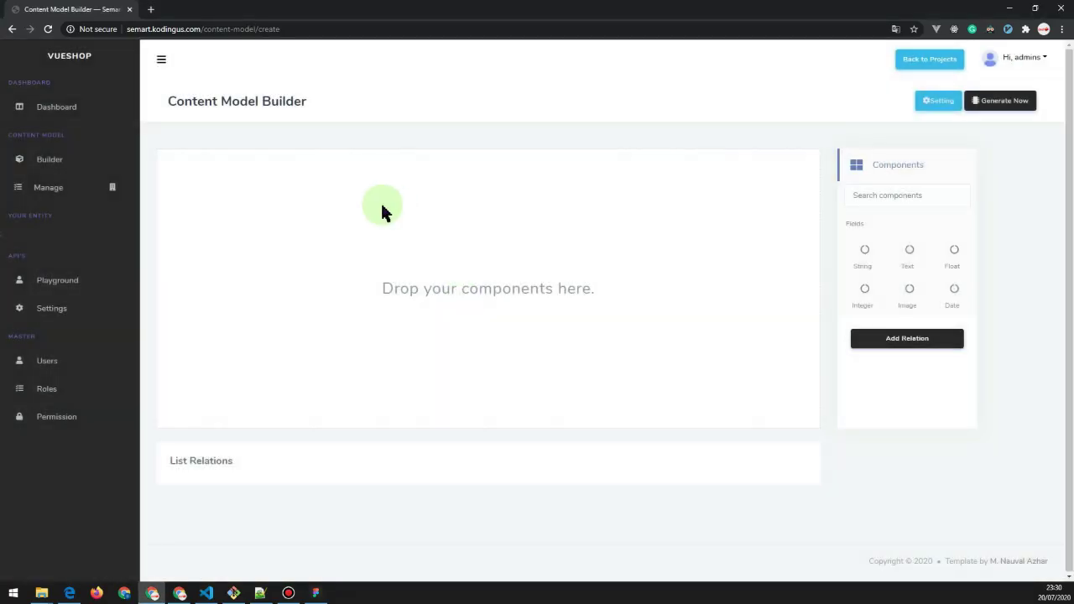
left_click(428, 147)
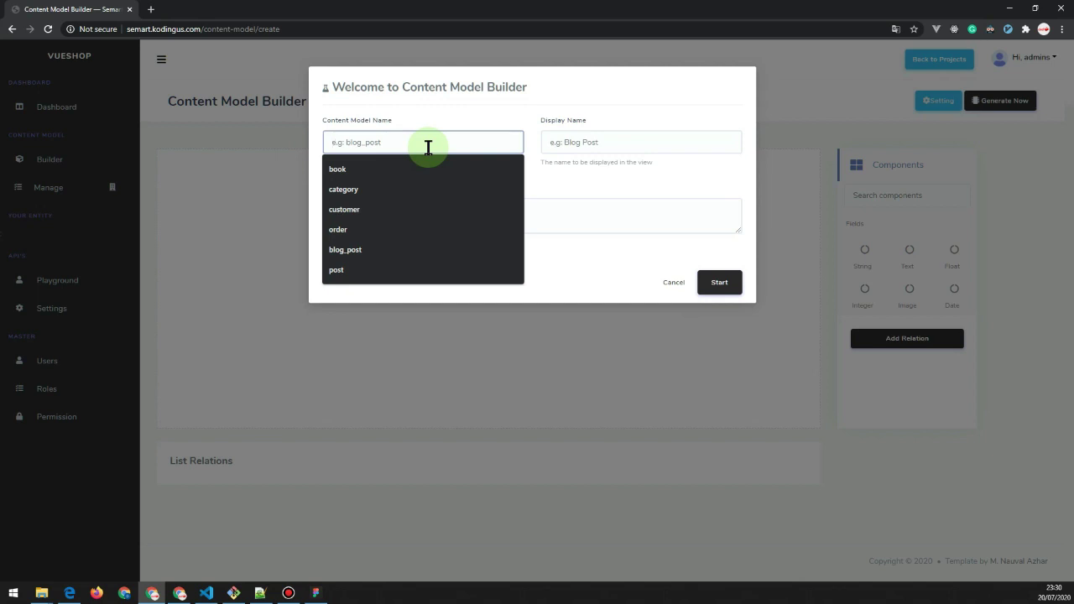
Zoom in on the categories table in the Figma database diagram to review its fields.
key("alt+Tab")
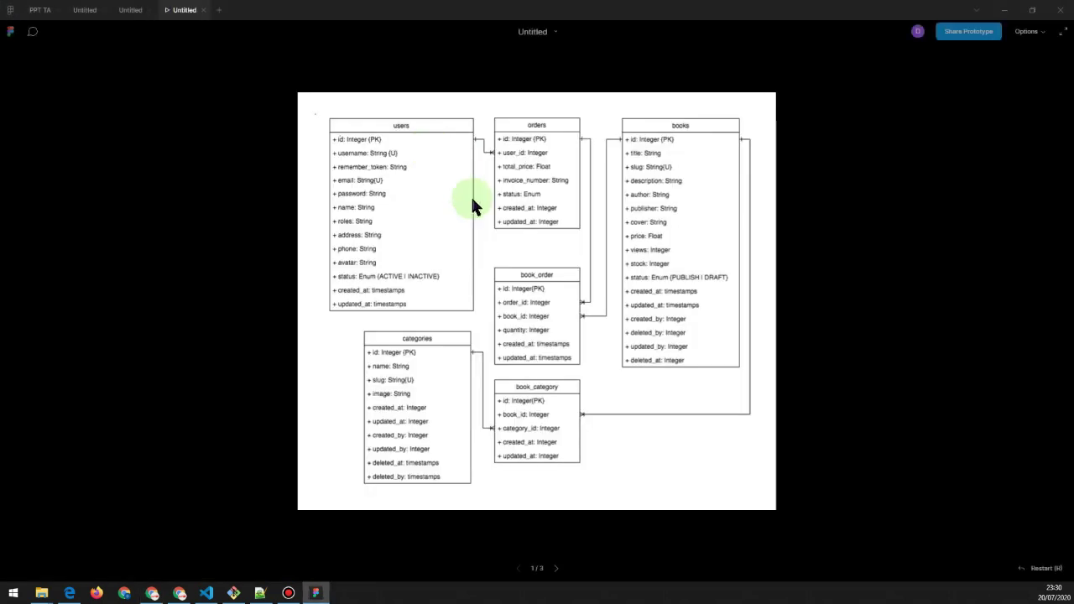
scroll(444, 252, "up", 5)
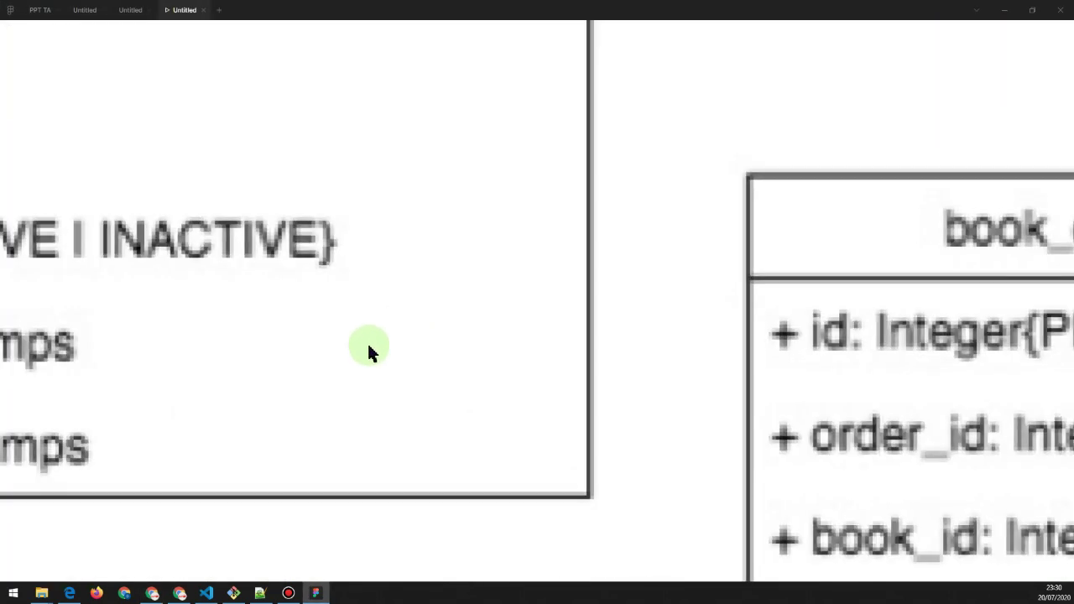
scroll(367, 344, "down", 5)
scroll(389, 378, "up", 5)
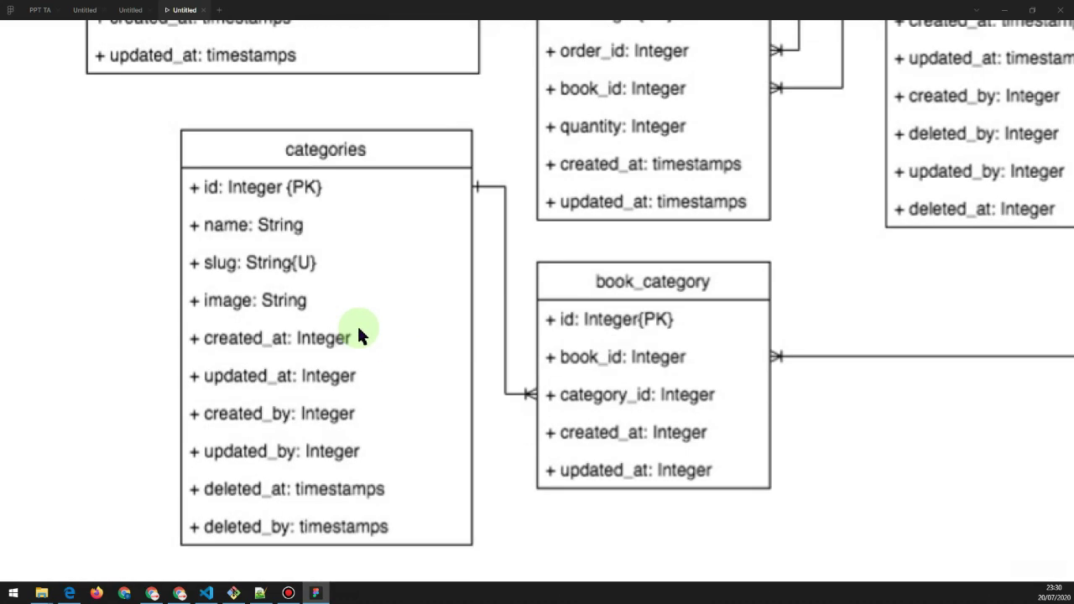
scroll(358, 335, "down", 3)
Create a content model named 'category' with display name 'Category'.
key("alt+Tab")
left_click(401, 141)
type("ca")
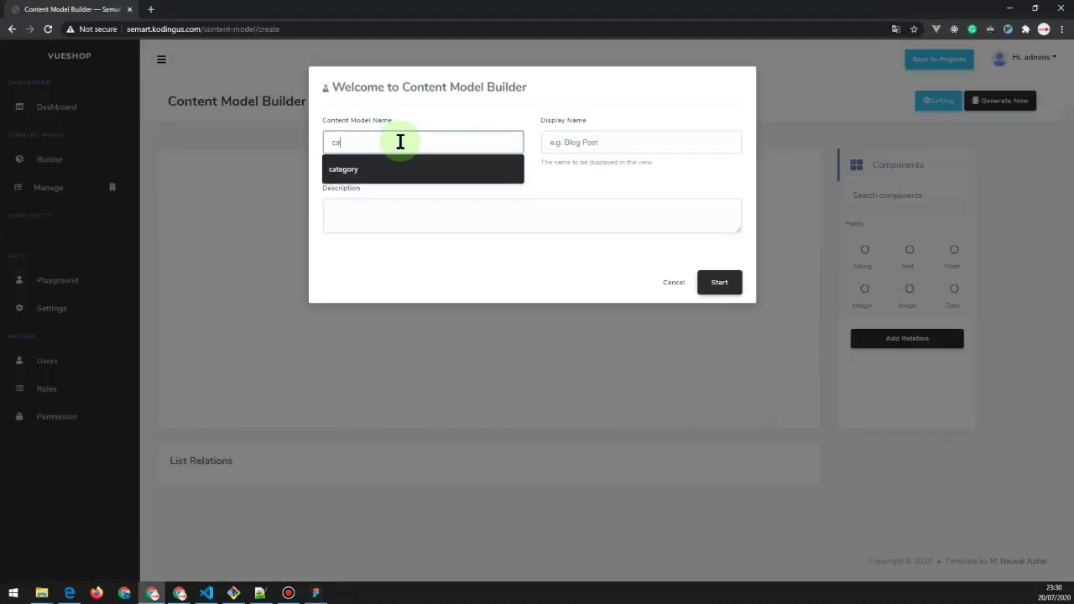
key("Down")
key("Return")
key("Tab")
key("Down")
key("Down")
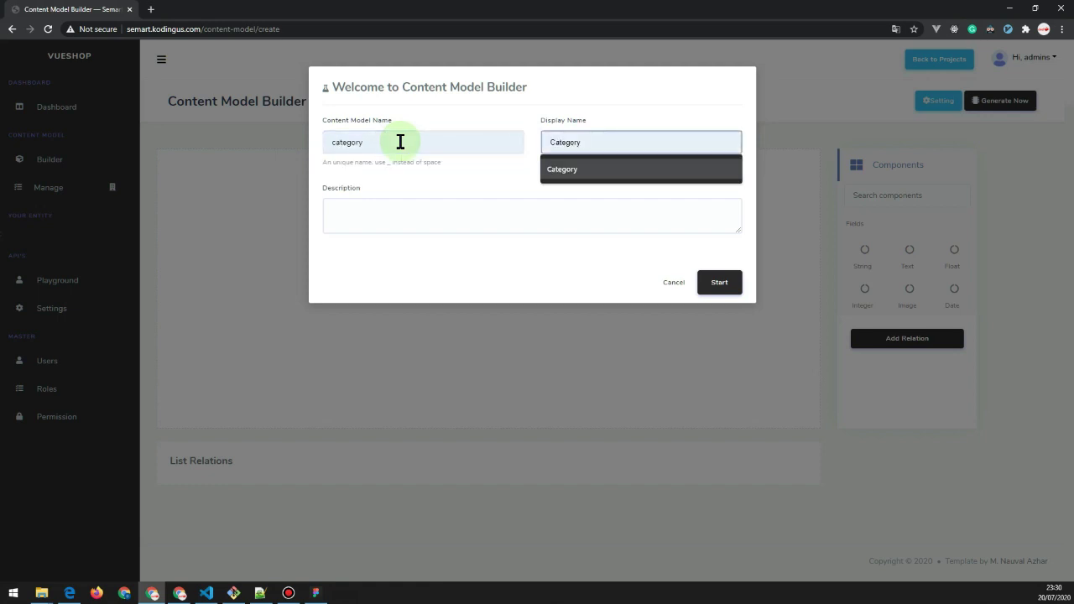
key("Return")
left_click(719, 282)
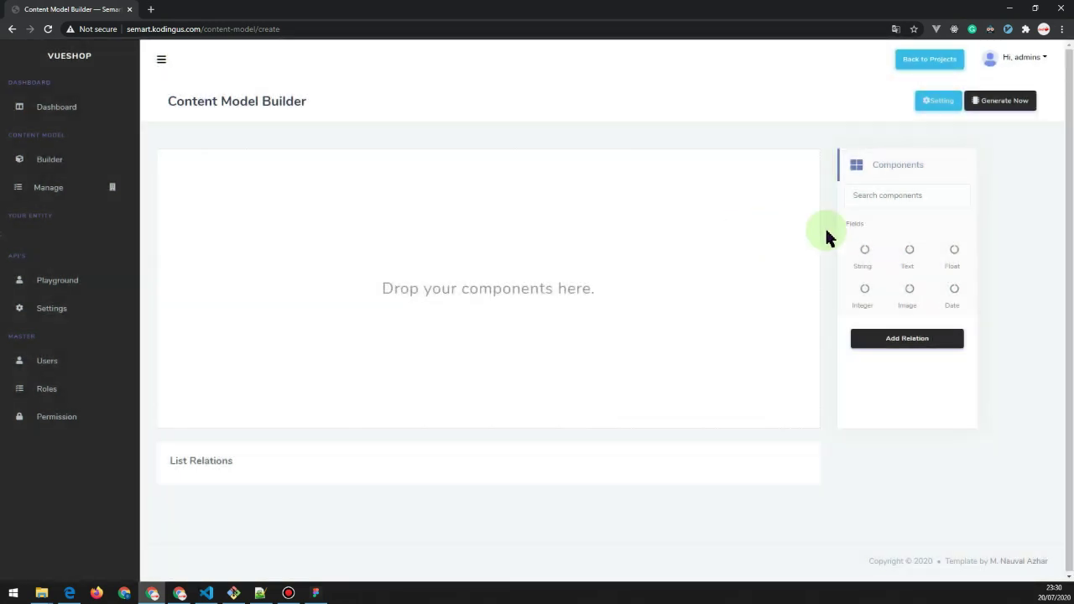
Add a required String field named 'name' with display name 'NaME'.
key("alt+Tab")
key("alt+Tab")
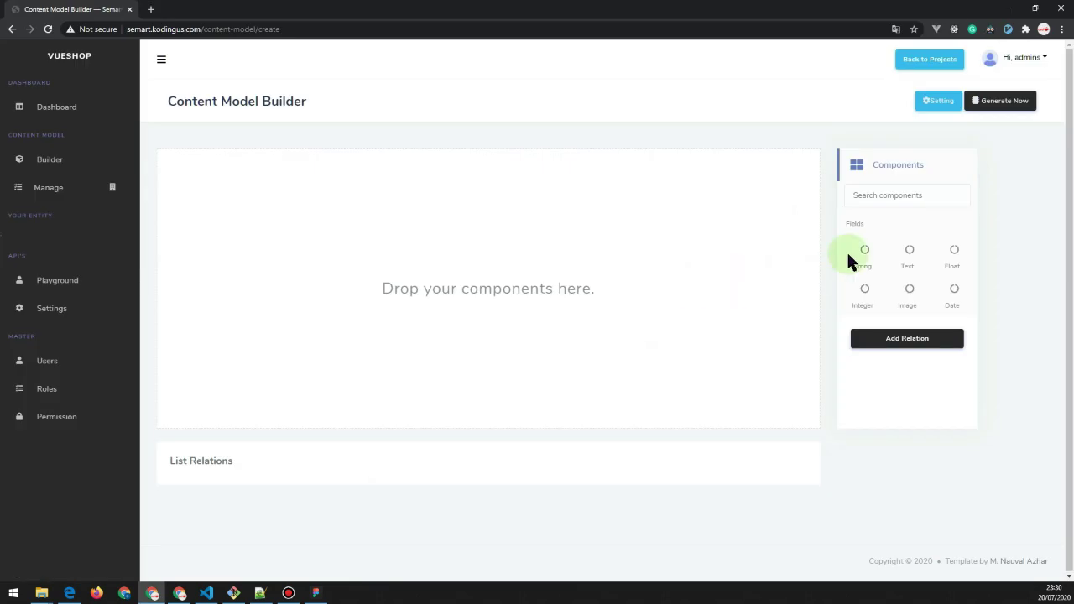
left_click_drag(492, 217, 282, 210)
left_click(221, 196)
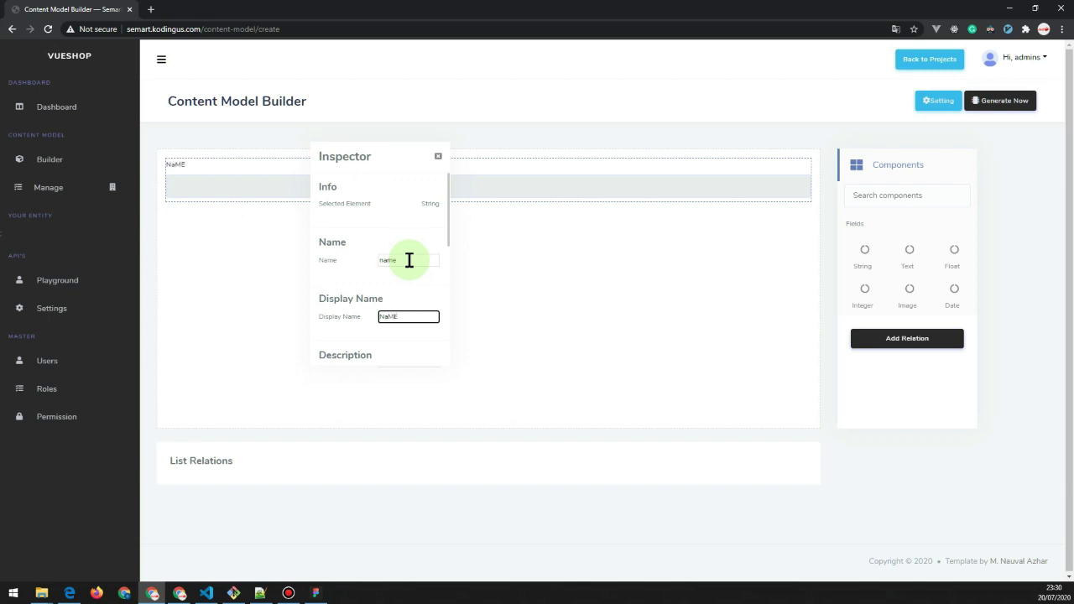
left_click(363, 277)
scroll(356, 285, "down", 2)
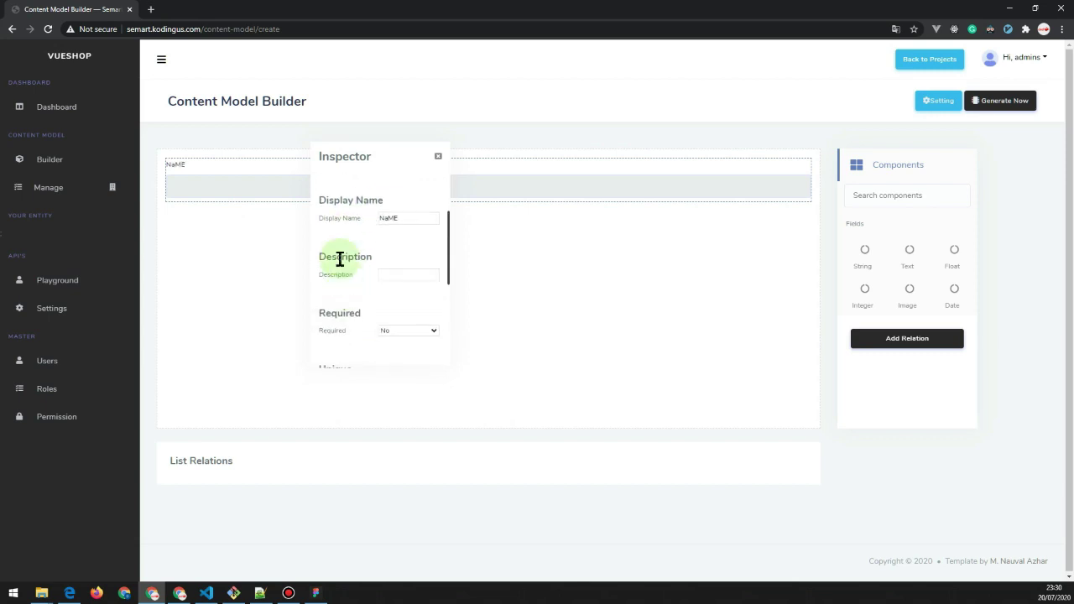
scroll(373, 296, "down", 3)
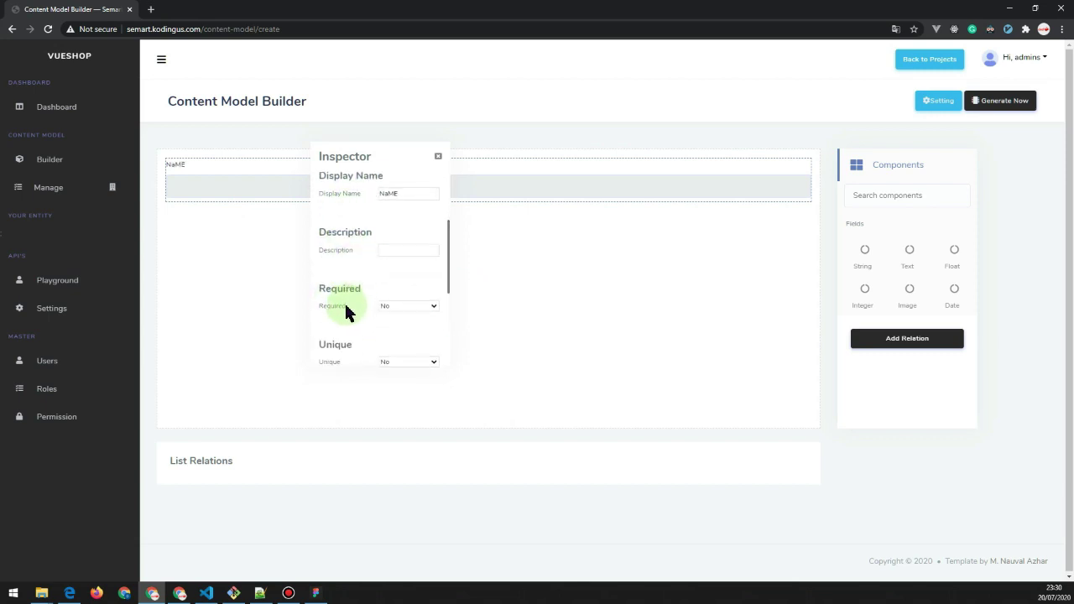
left_click(411, 257)
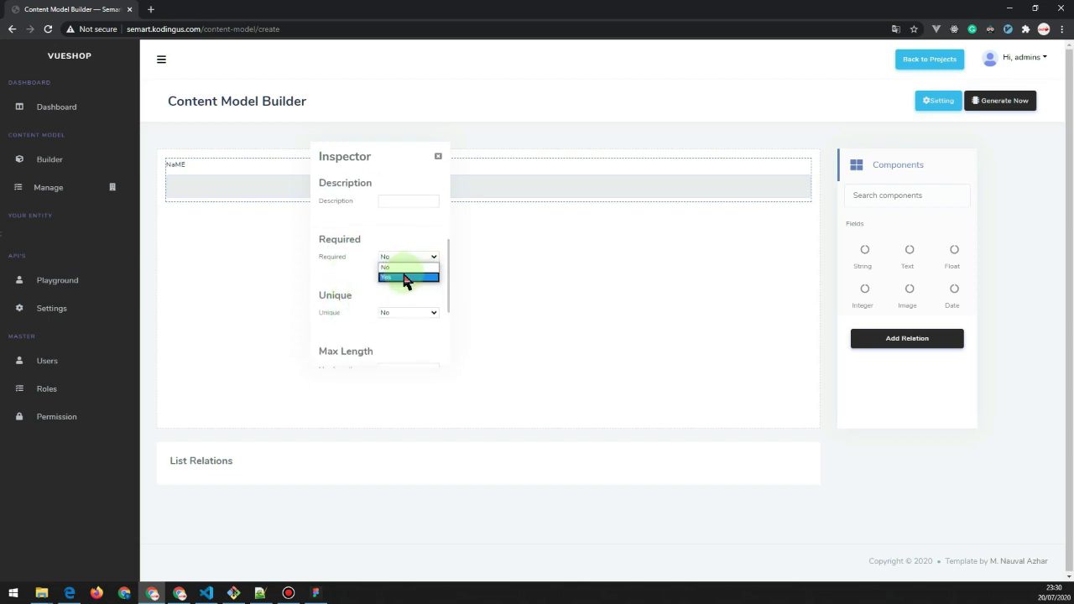
left_click(407, 279)
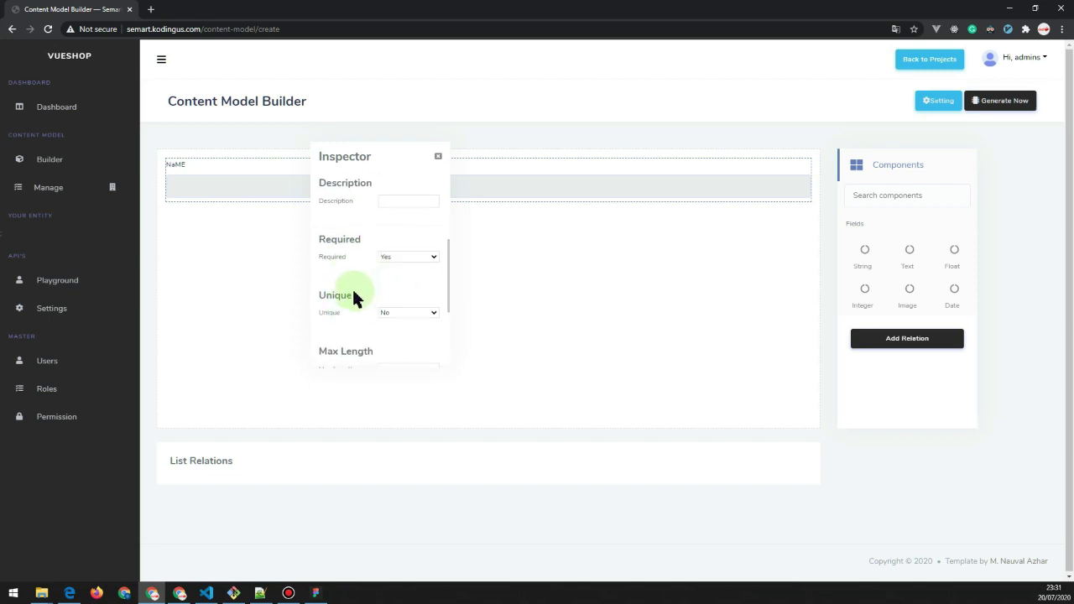
scroll(353, 296, "down", 3)
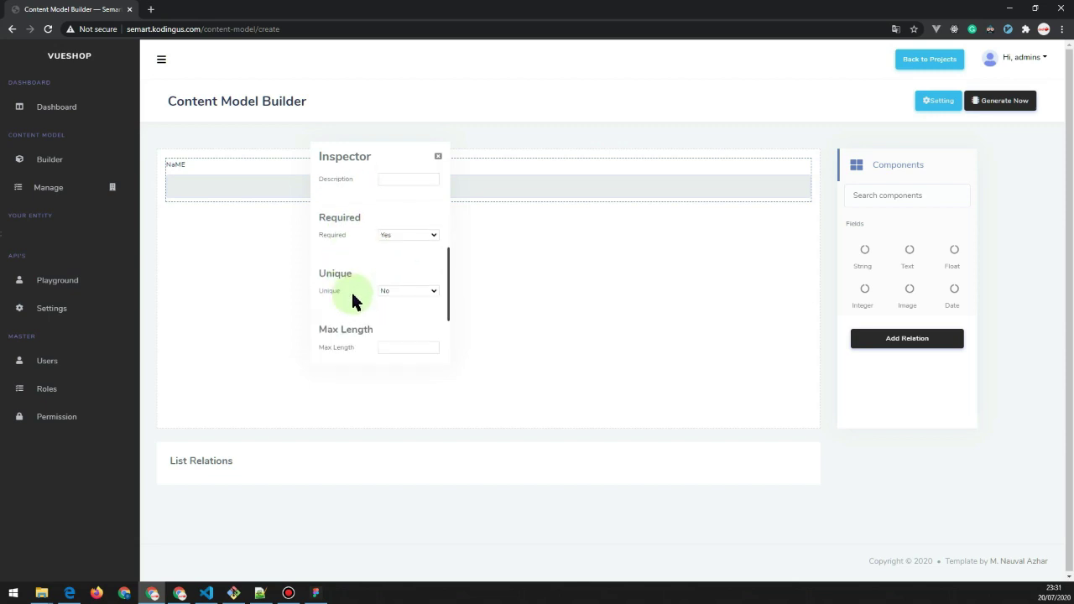
left_click(438, 157)
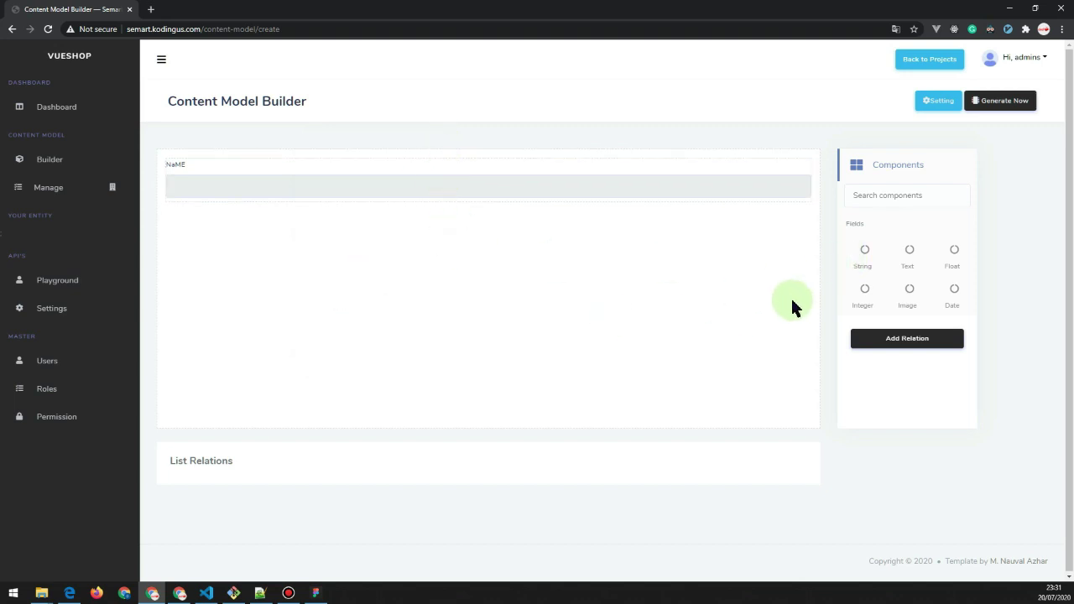
Add a second String field named 'Slug' and make it required.
key("alt+Tab")
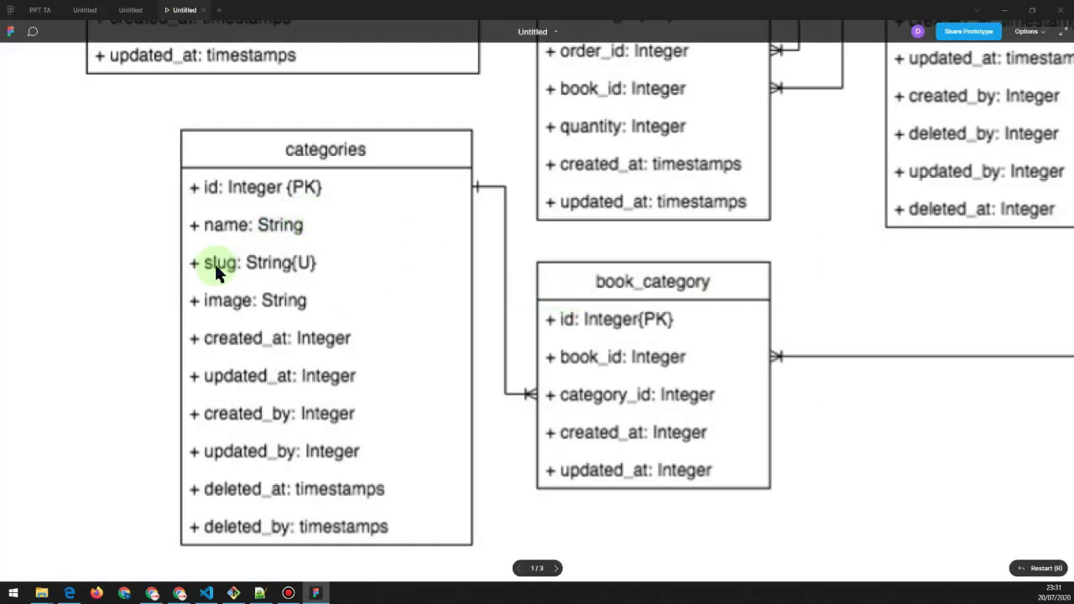
key("alt+Tab")
left_click_drag(863, 249, 360, 249)
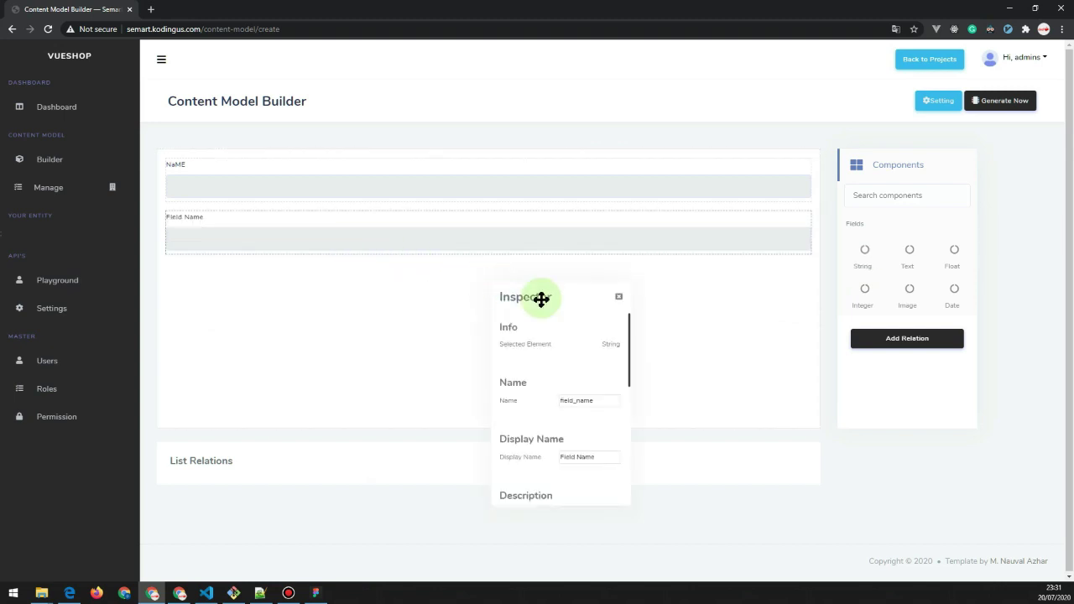
left_click_drag(541, 298, 356, 174)
double_click(419, 275)
type("Slug")
scroll(348, 317, "down", 3)
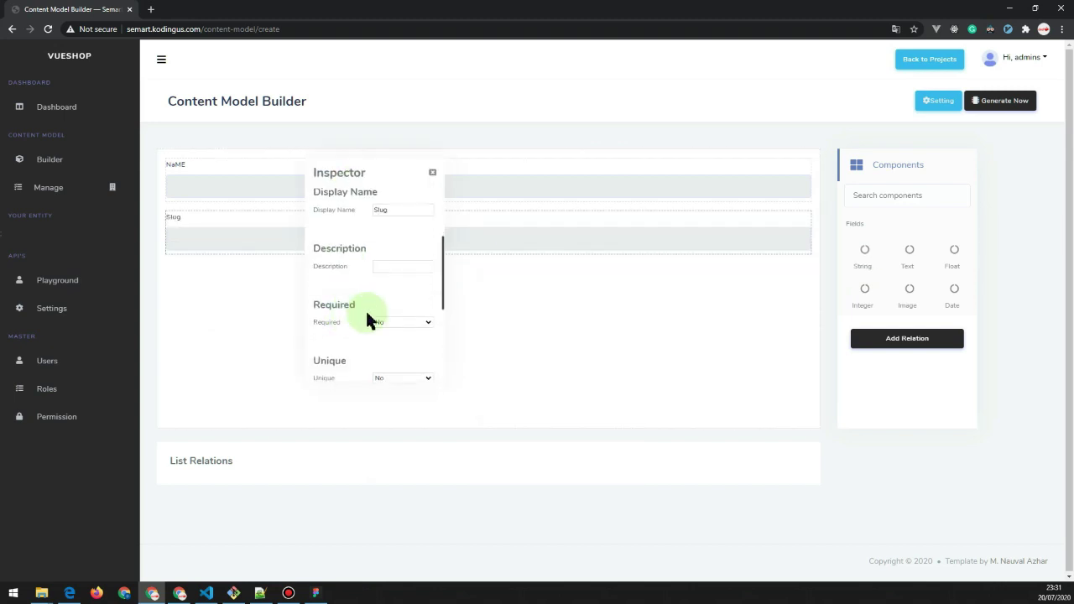
left_click(395, 329)
scroll(342, 305, "down", 1)
left_click(402, 272)
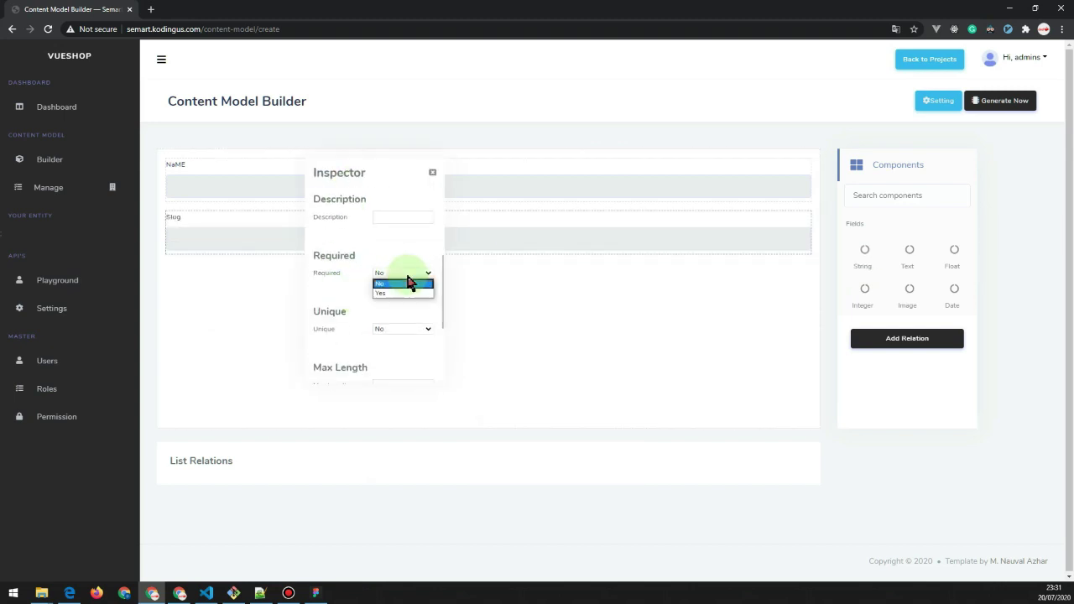
left_click(391, 295)
key("alt+Tab")
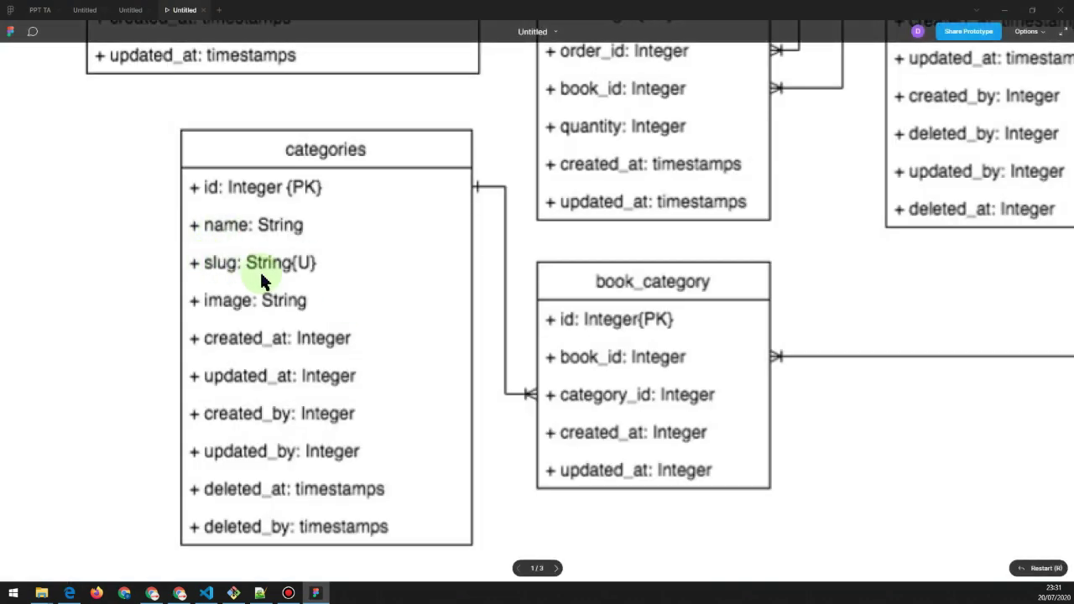
key("alt+Tab")
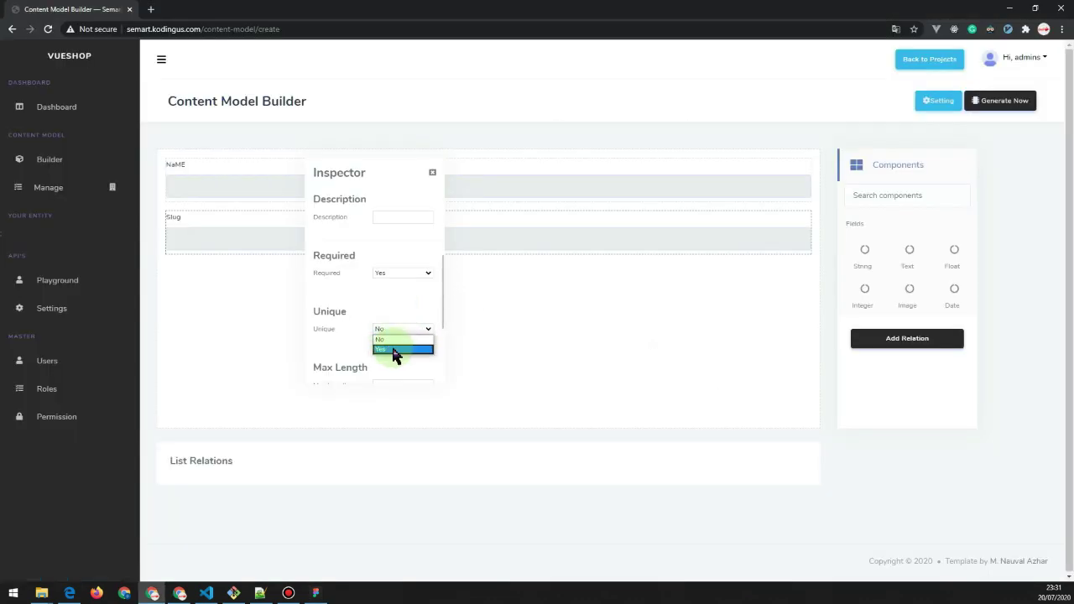
scroll(369, 277, "down", 1)
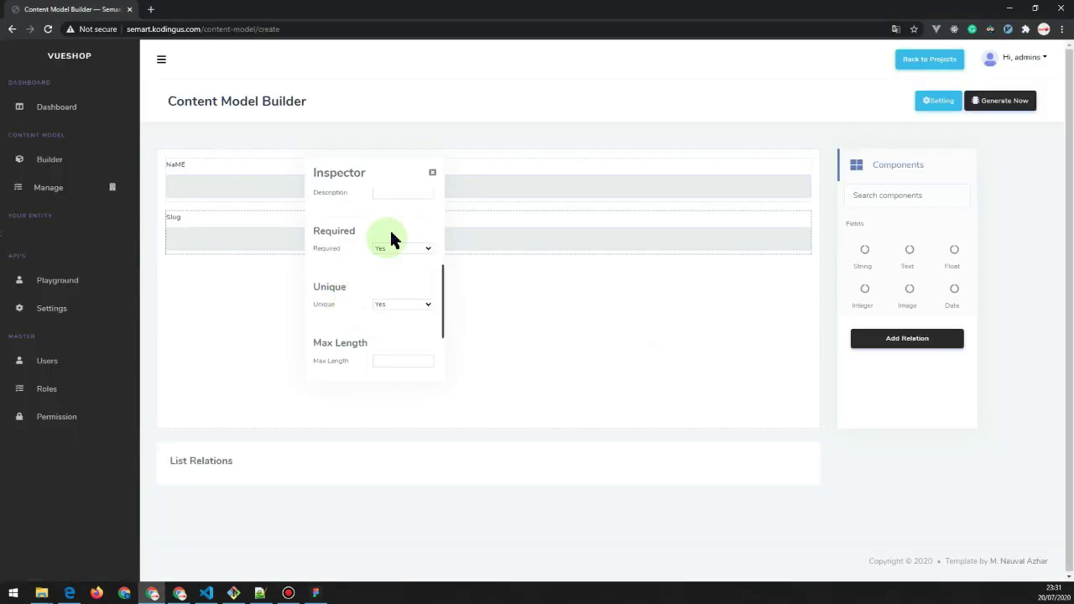
left_click(432, 175)
Add an Image field named 'image' to the category model.
key("alt+Tab")
key("alt+Tab")
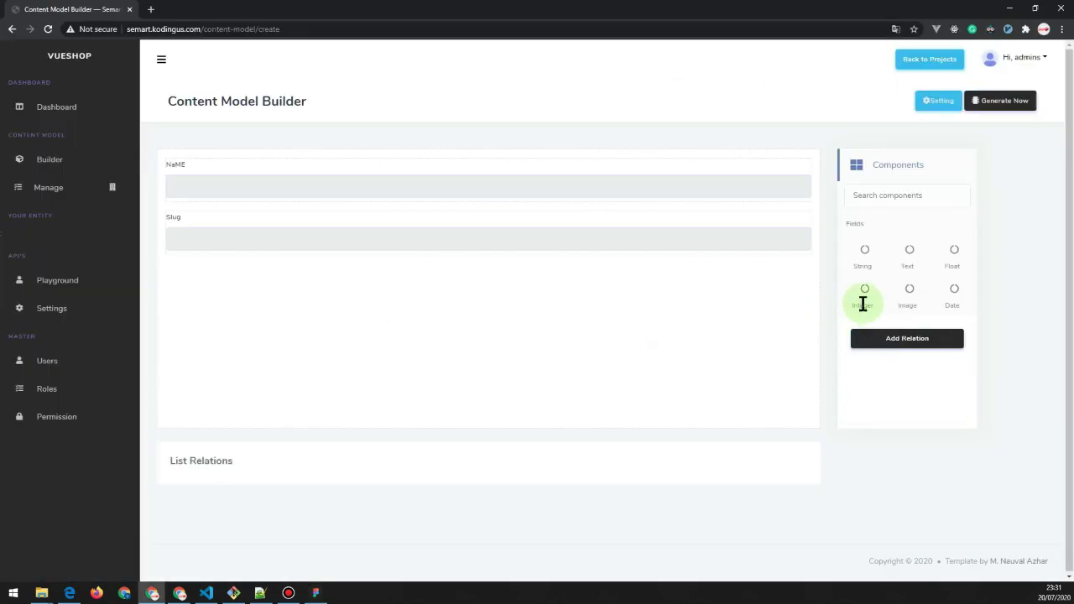
left_click_drag(894, 300, 264, 295)
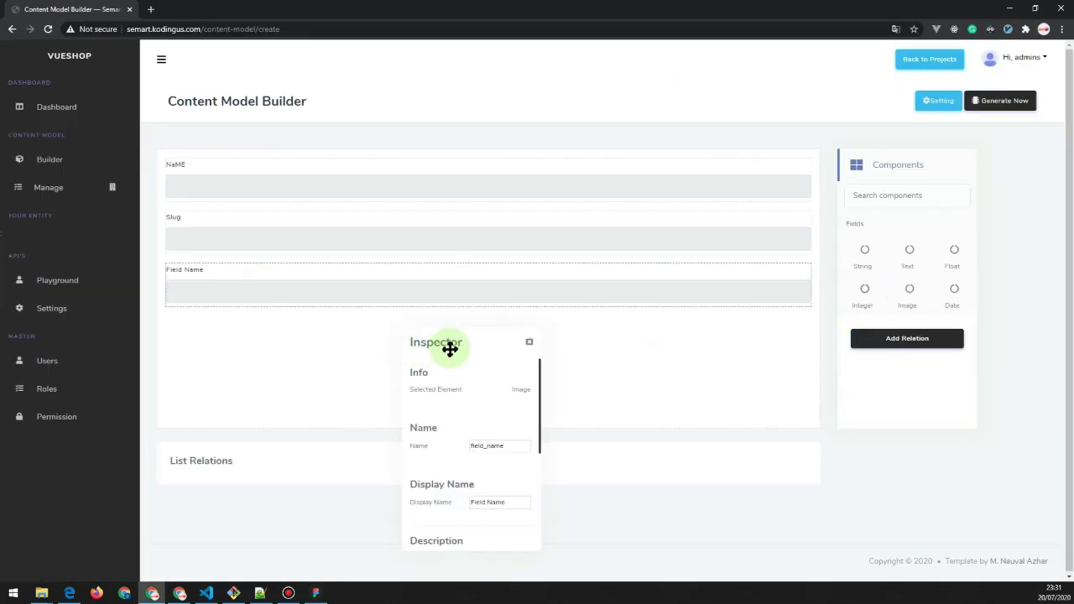
left_click(412, 329)
type("imag")
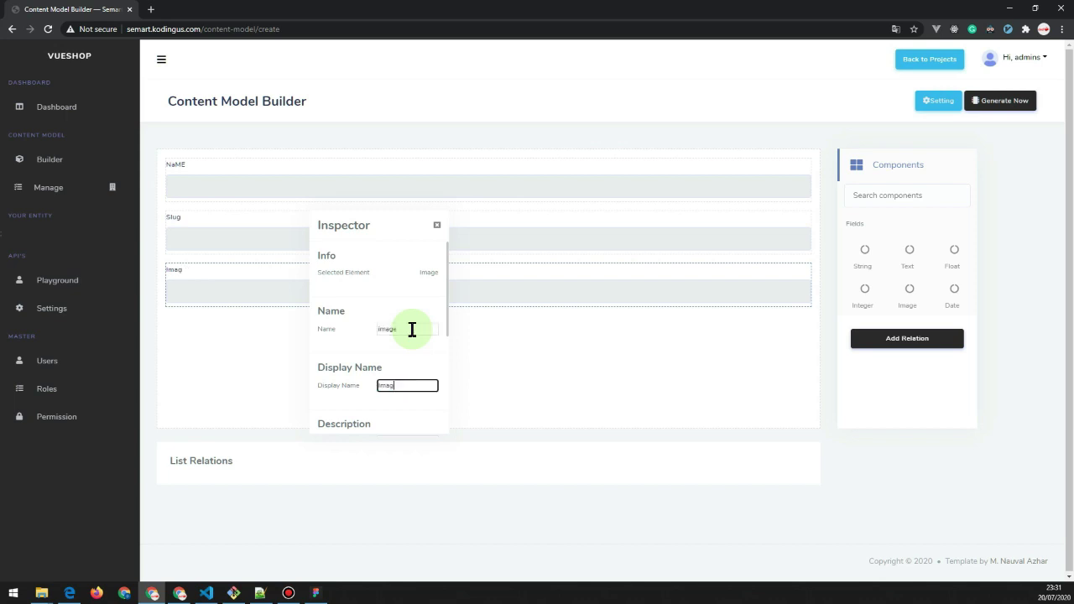
type("e")
scroll(347, 369, "down", 3)
key("alt+Tab")
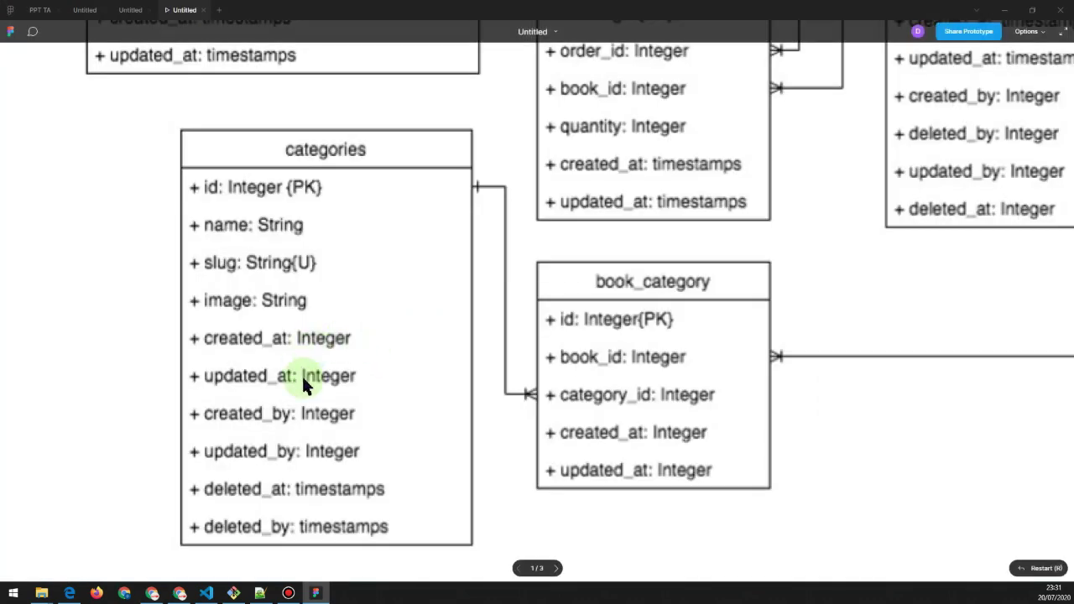
scroll(304, 382, "down", 1)
key("alt+Tab")
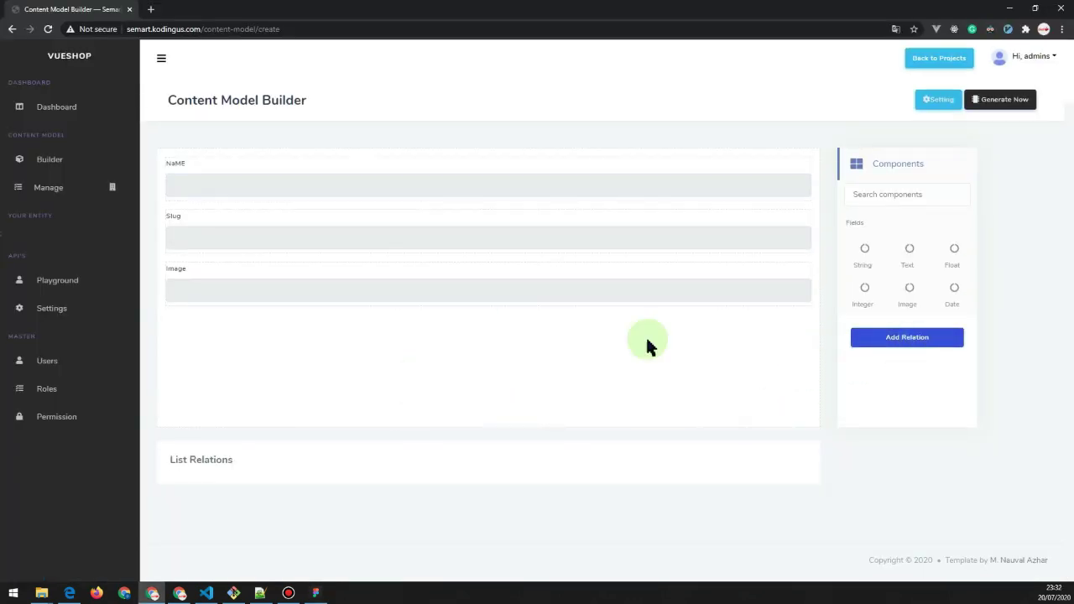
Zoom into the Figma diagram to see how categories link to the book_category table.
key("alt+Tab")
scroll(508, 312, "down", 2)
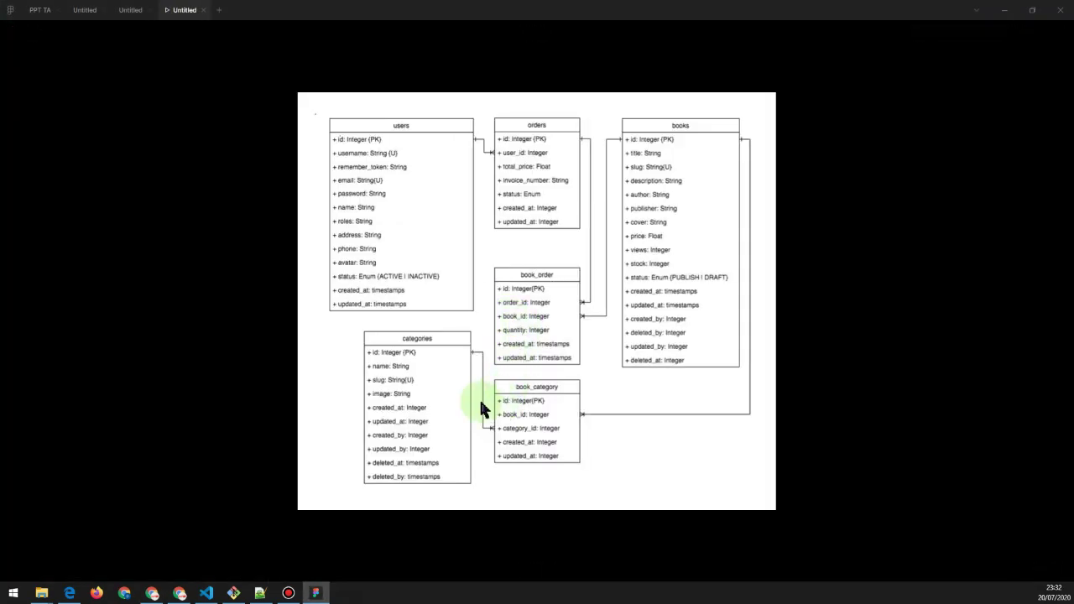
scroll(480, 403, "up", 3)
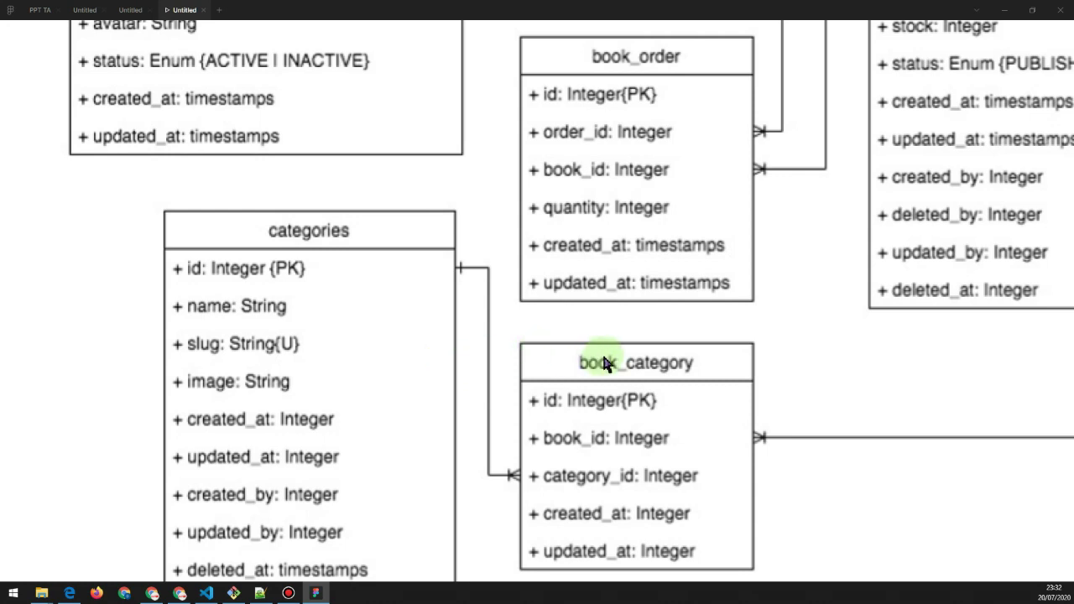
scroll(654, 348, "down", 5)
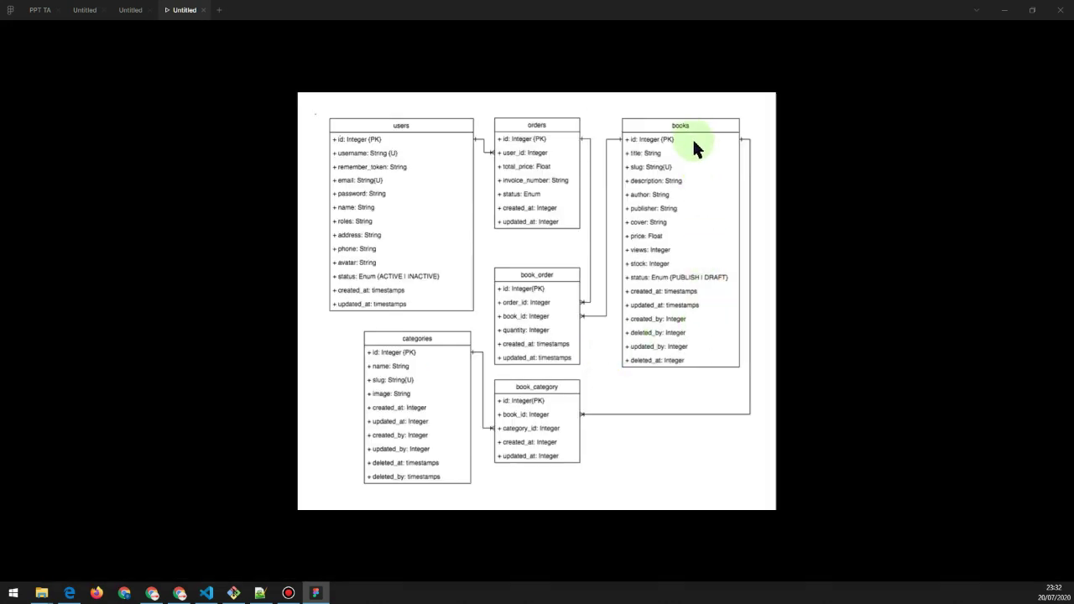
key("alt+Tab")
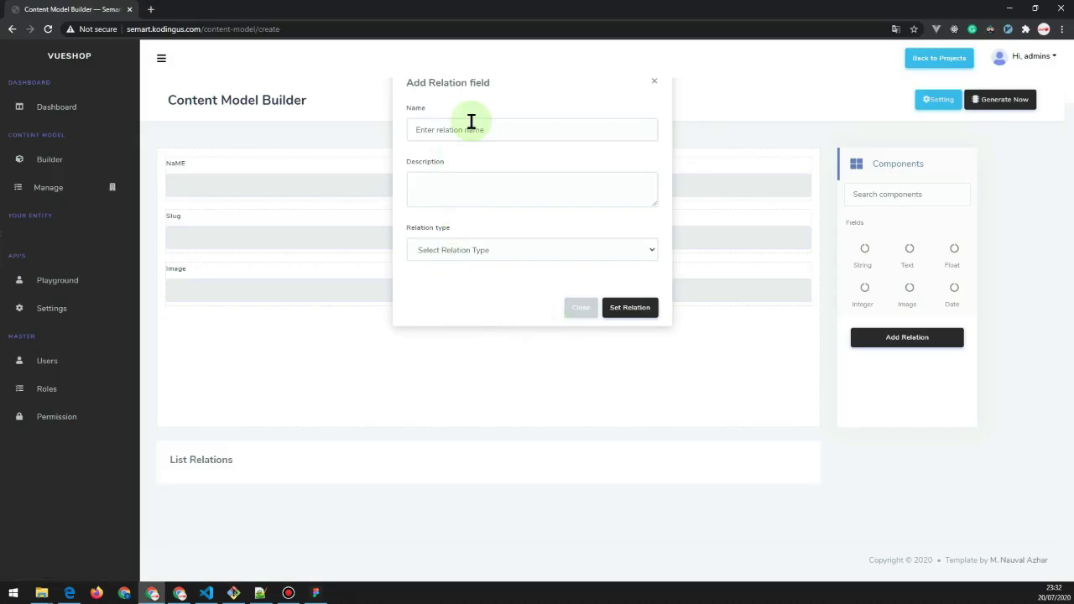
Add a Many to Many relation named 'Books' referencing the books model, entered manually.
left_click(471, 122)
type("Books")
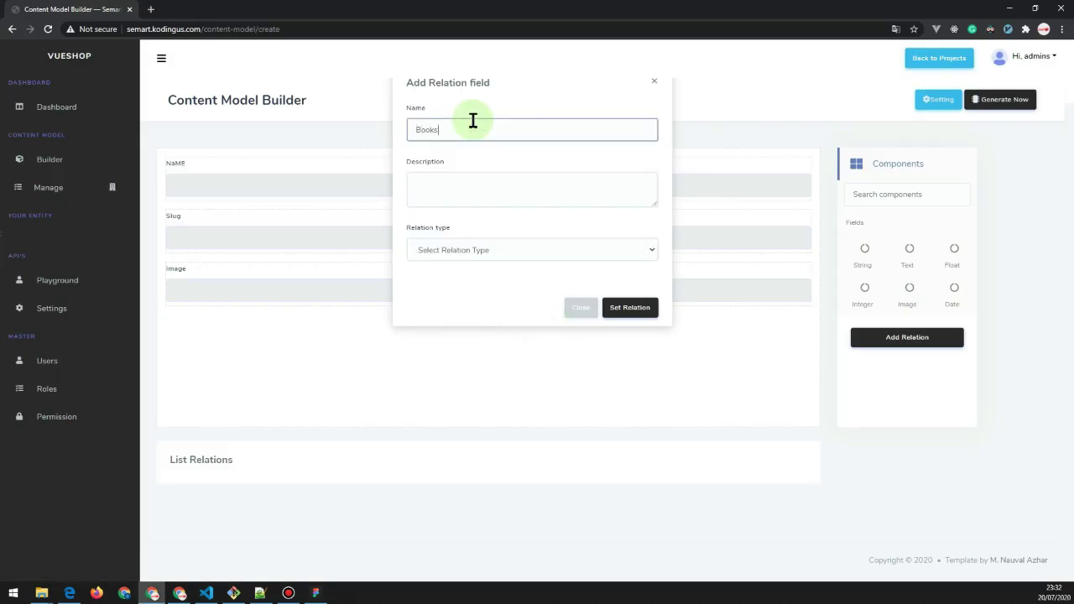
left_click(420, 250)
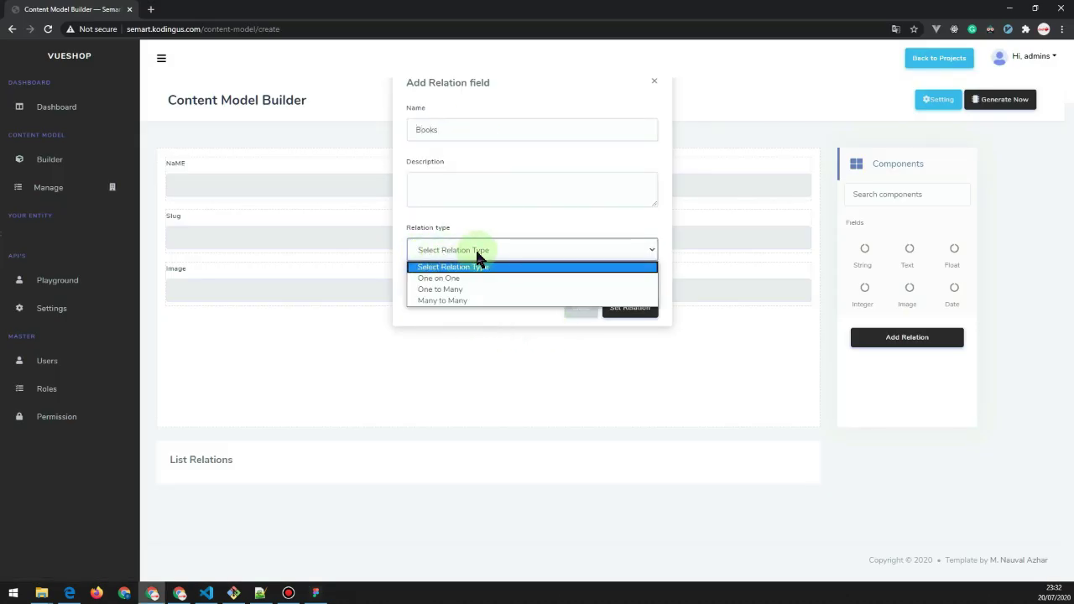
key("alt+Tab")
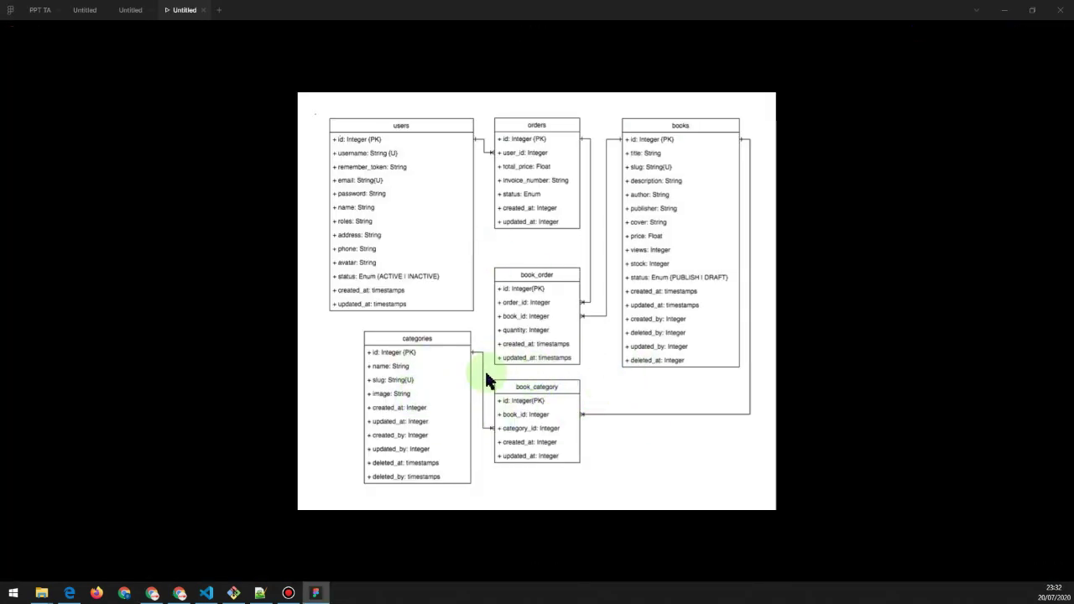
key("alt+Tab")
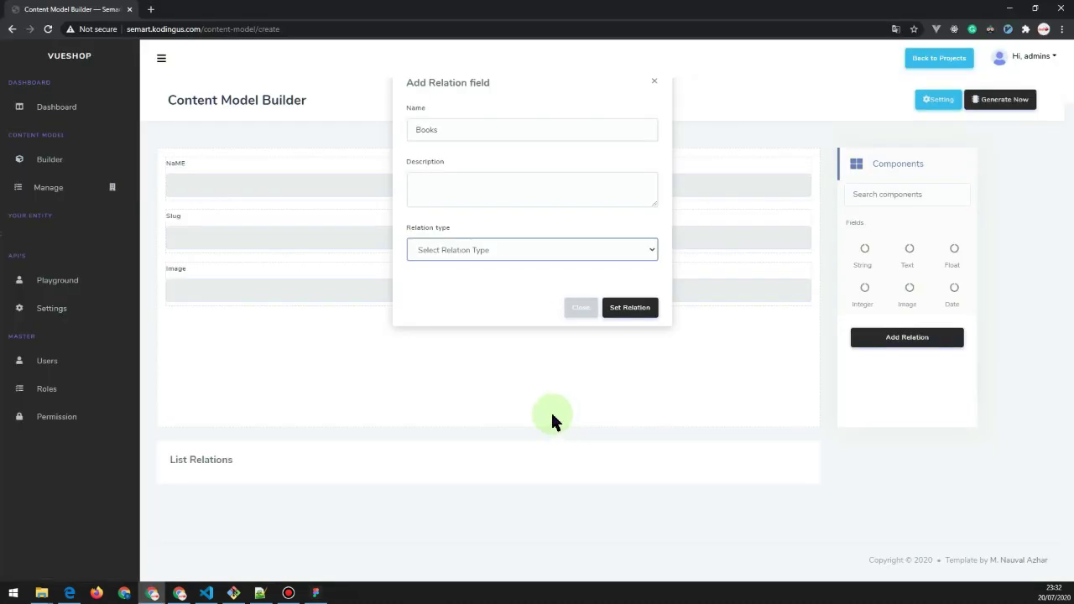
left_click(453, 249)
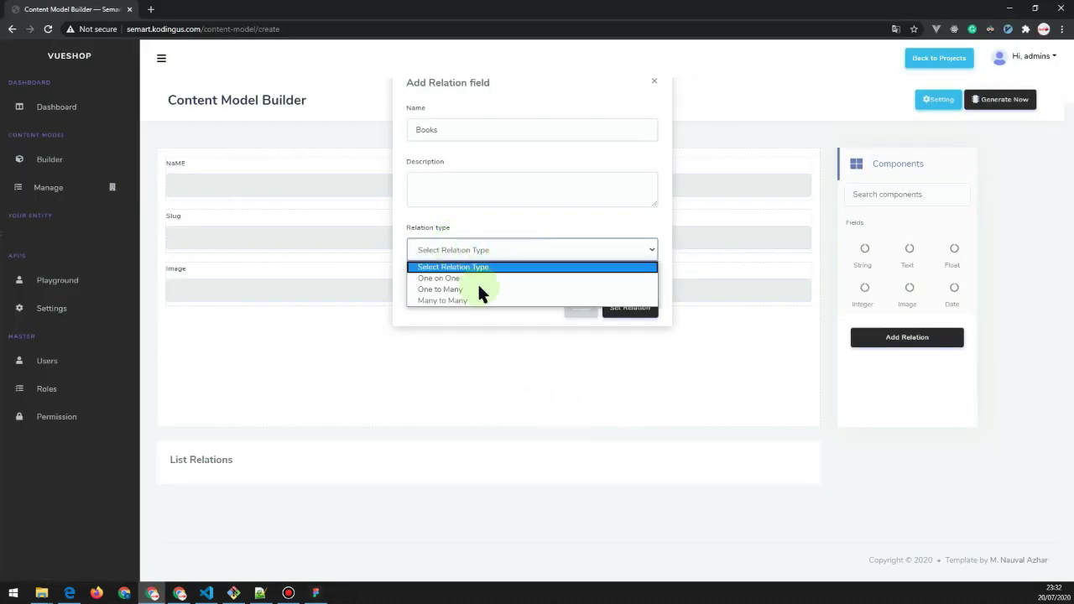
left_click(443, 299)
left_click(459, 356)
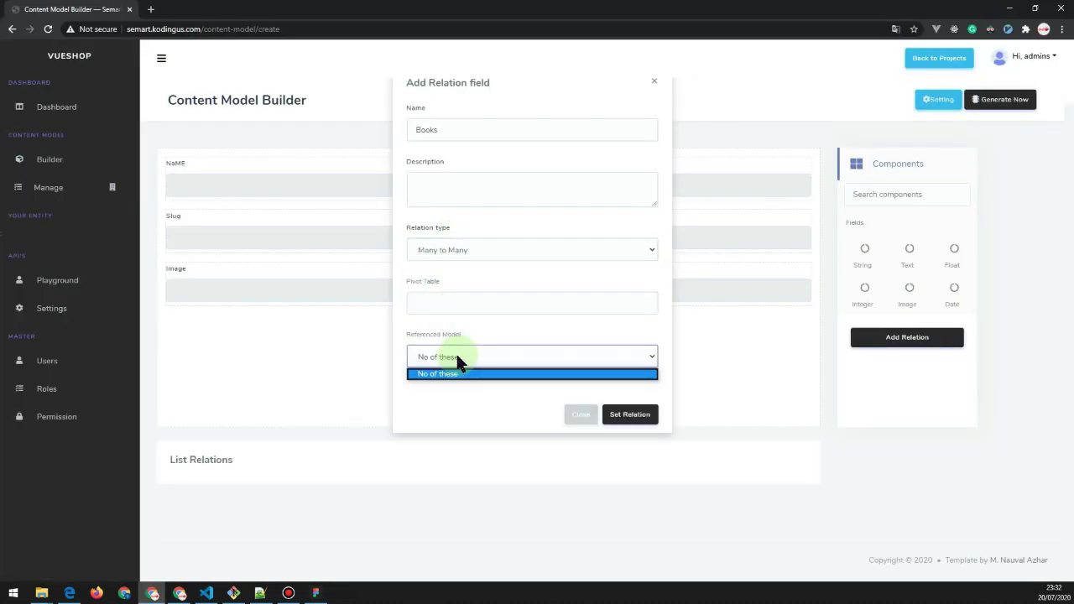
left_click(457, 374)
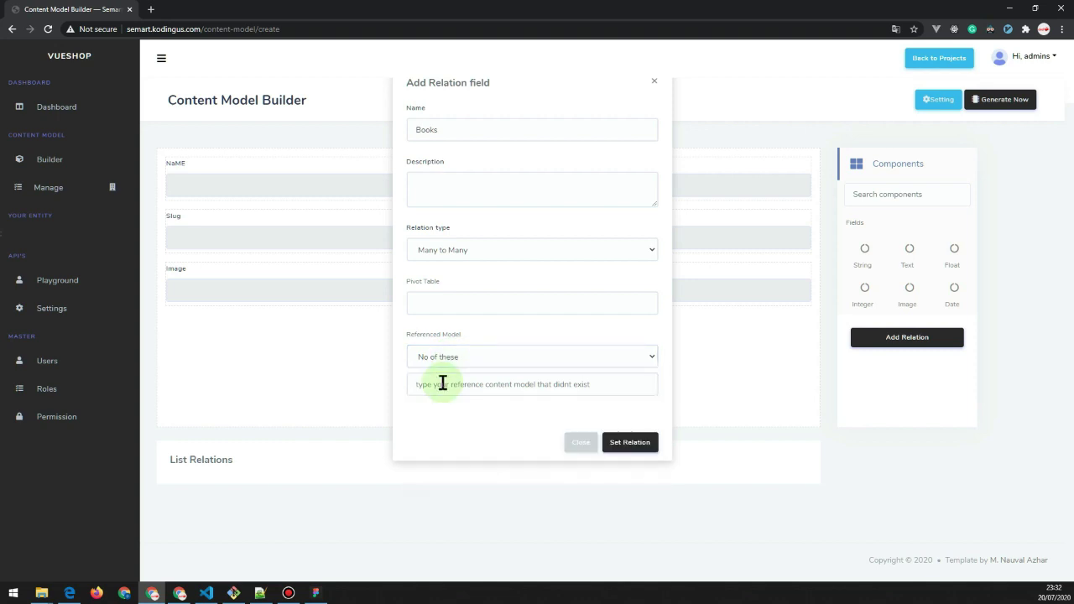
left_click(442, 384)
key("Down")
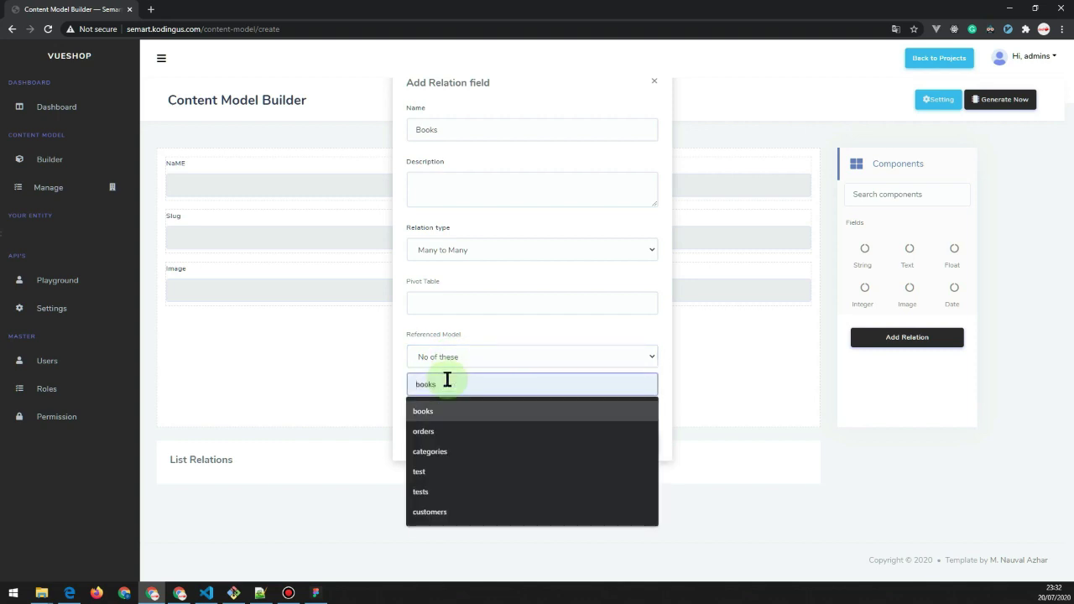
key("Return")
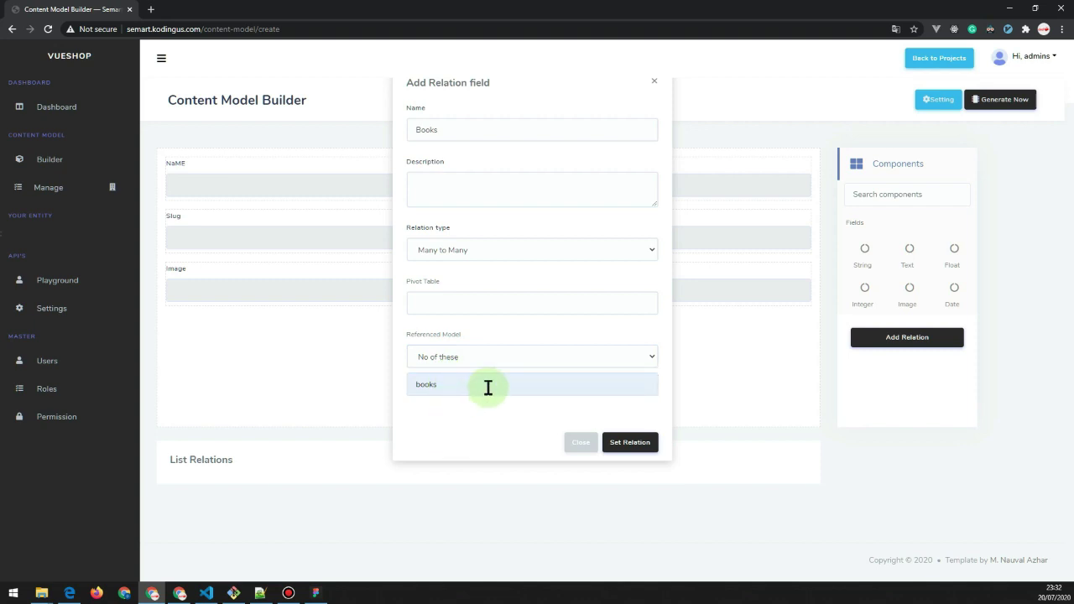
left_click(648, 447)
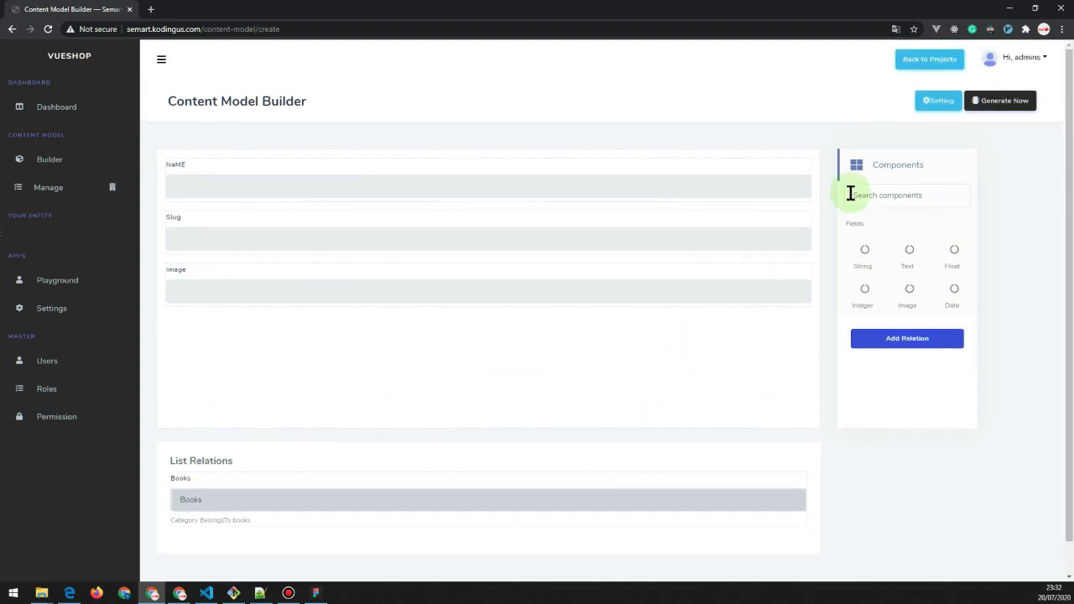
left_click(1010, 112)
Generate the category model, then open the Create New form under Categories.
left_click(712, 188)
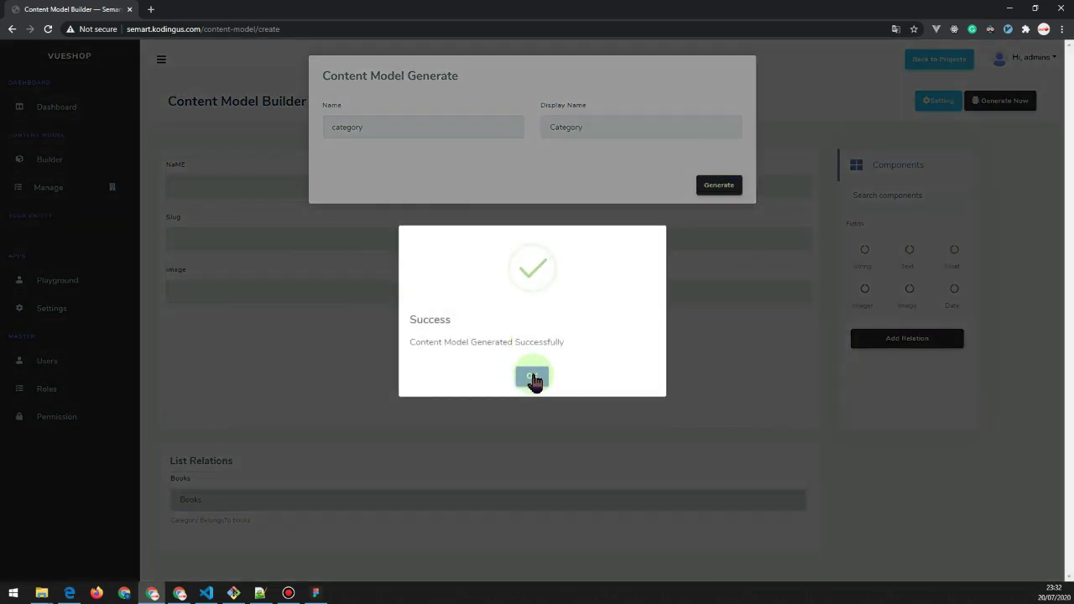
left_click(534, 379)
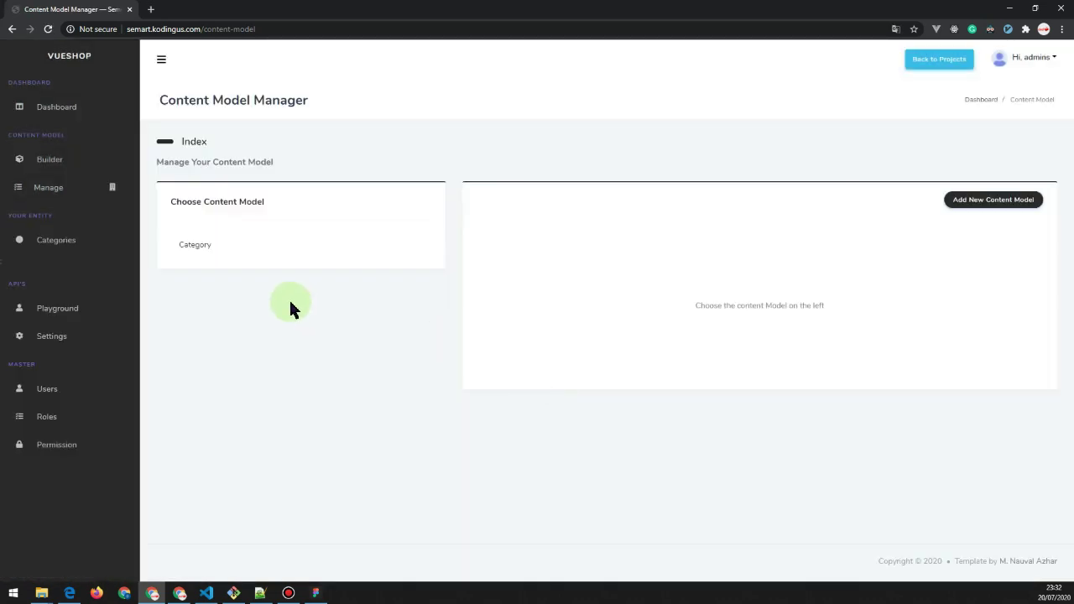
left_click(44, 243)
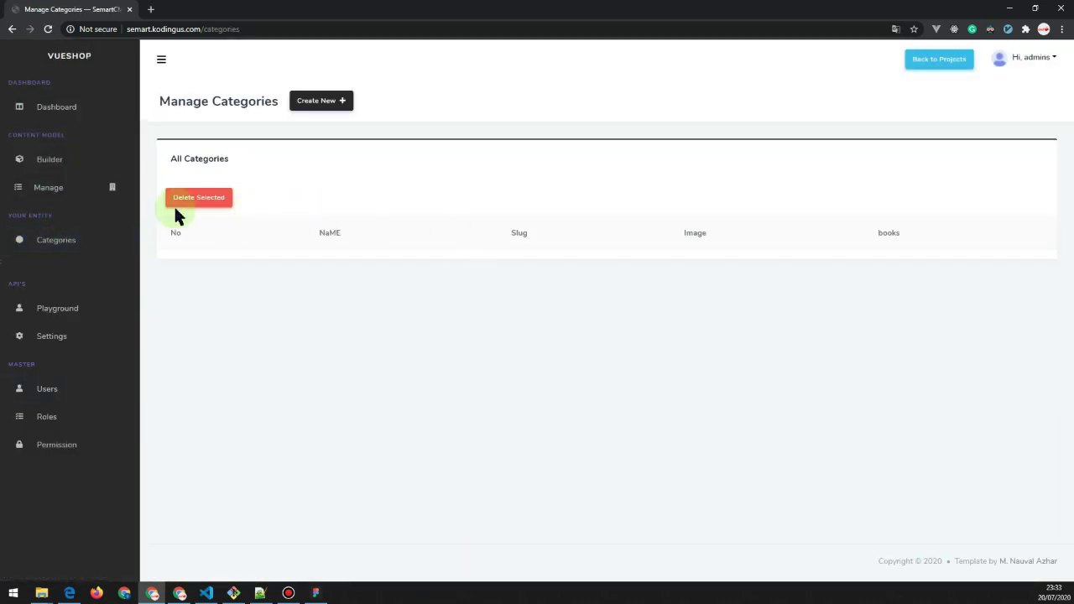
left_click(316, 102)
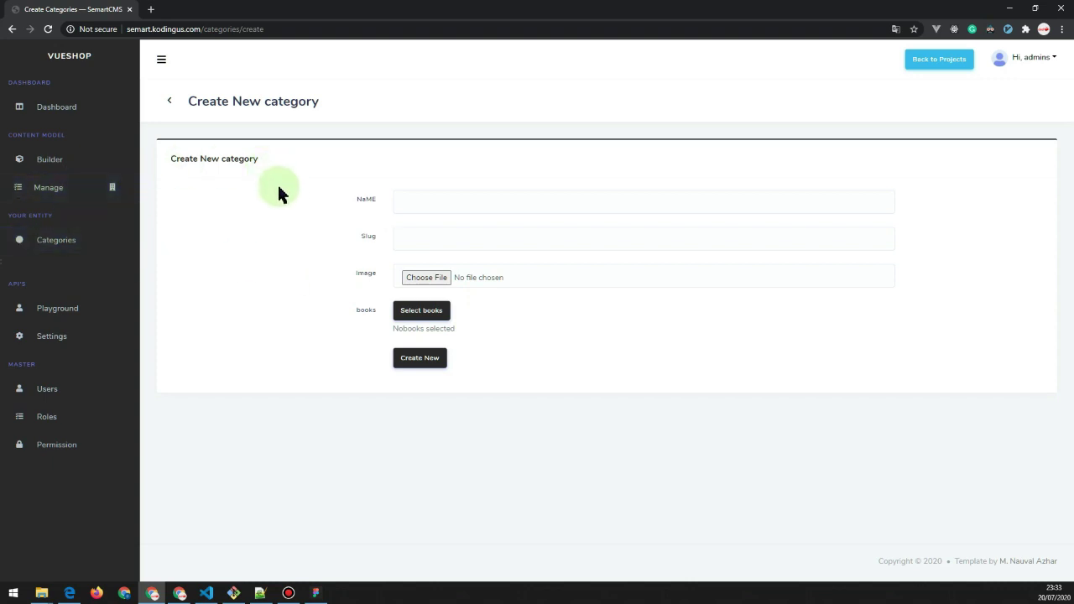
Reopen the Content Model Builder and zoom into the books table in the Figma diagram.
left_click(49, 164)
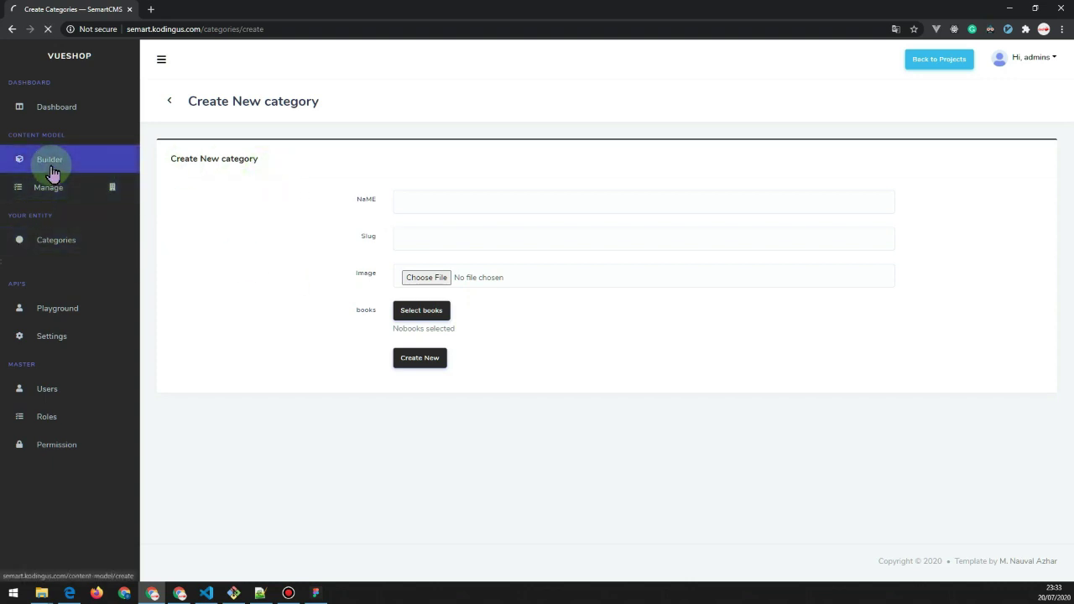
key("alt+Tab")
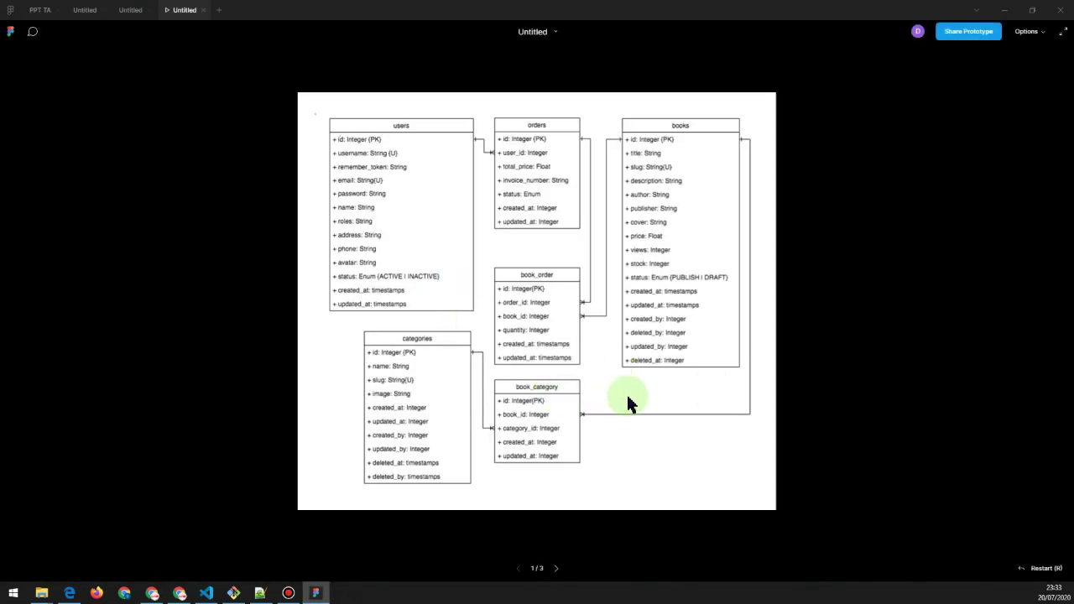
scroll(627, 392, "up", 5)
scroll(700, 276, "up", 4)
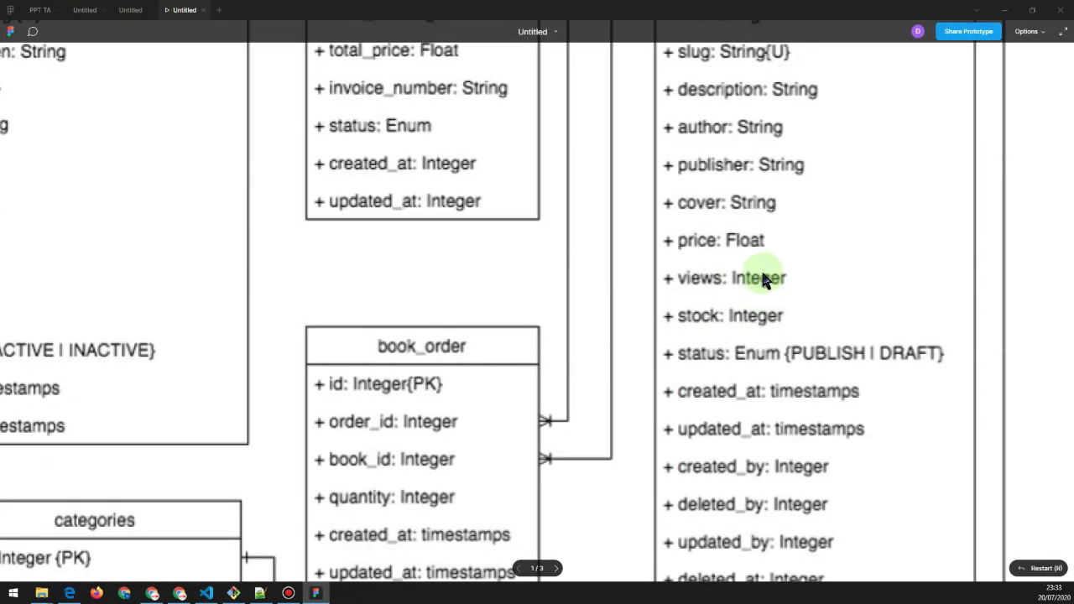
scroll(764, 282, "down", 10)
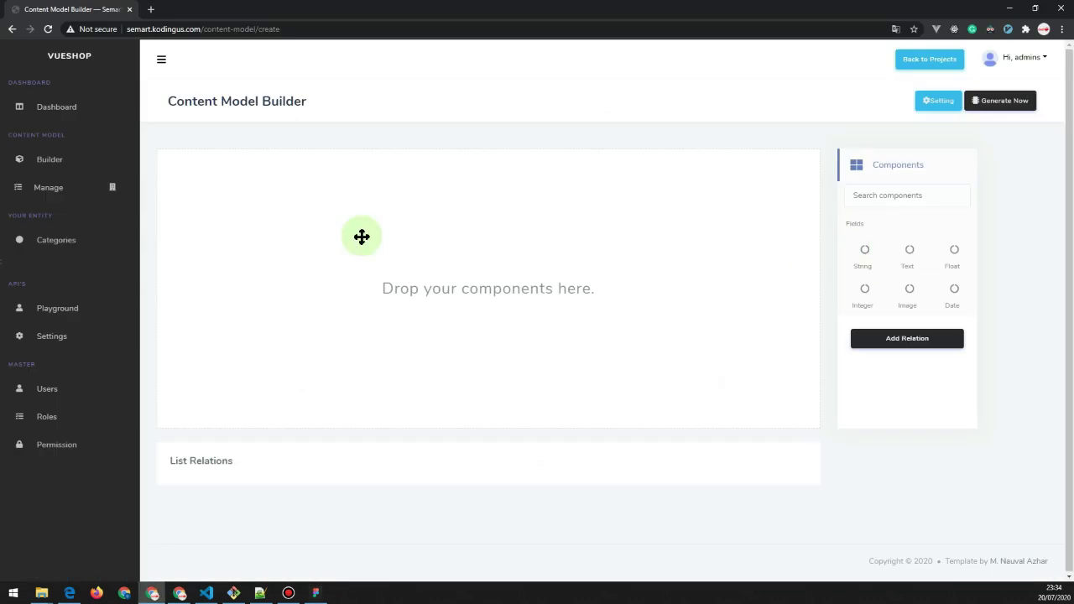
Add and name the book fields slug, Author, publisher, cover and price.
left_click(482, 256)
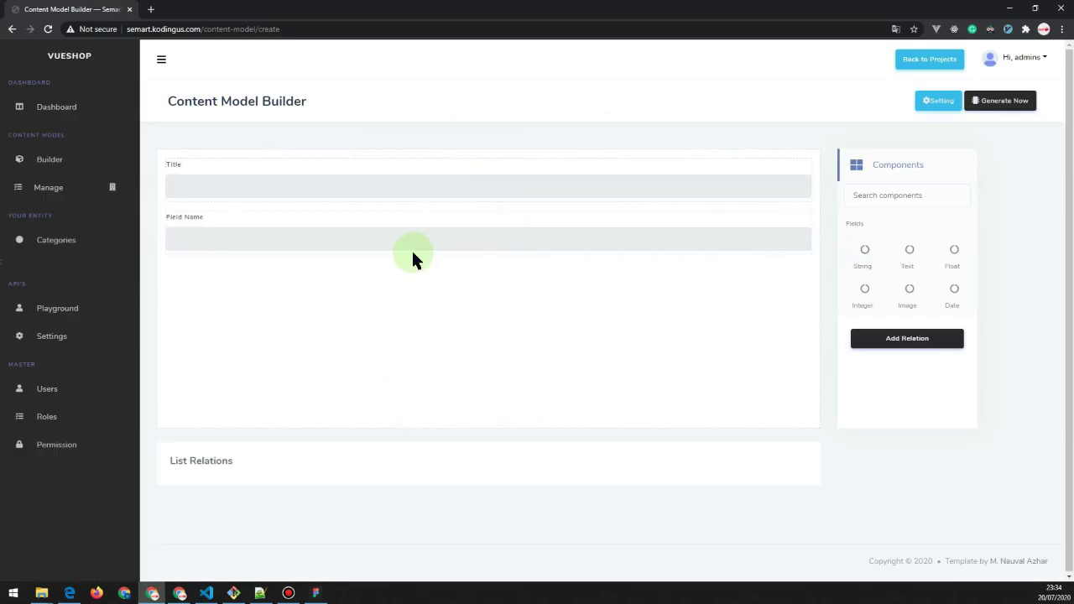
left_click(411, 244)
type("slug")
scroll(403, 251, "down", 2)
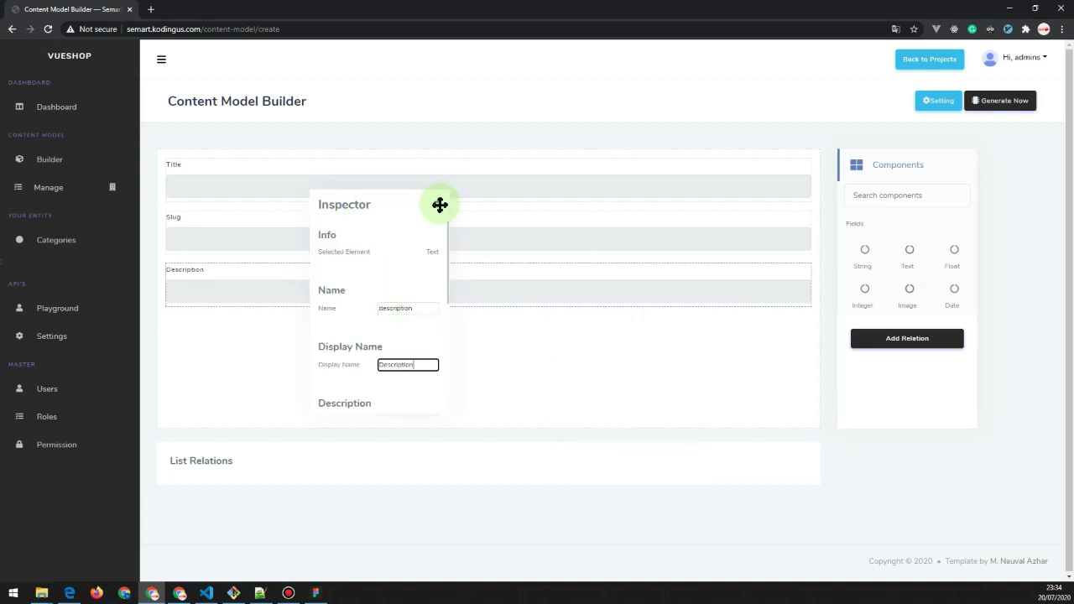
left_click_drag(864, 252, 553, 378)
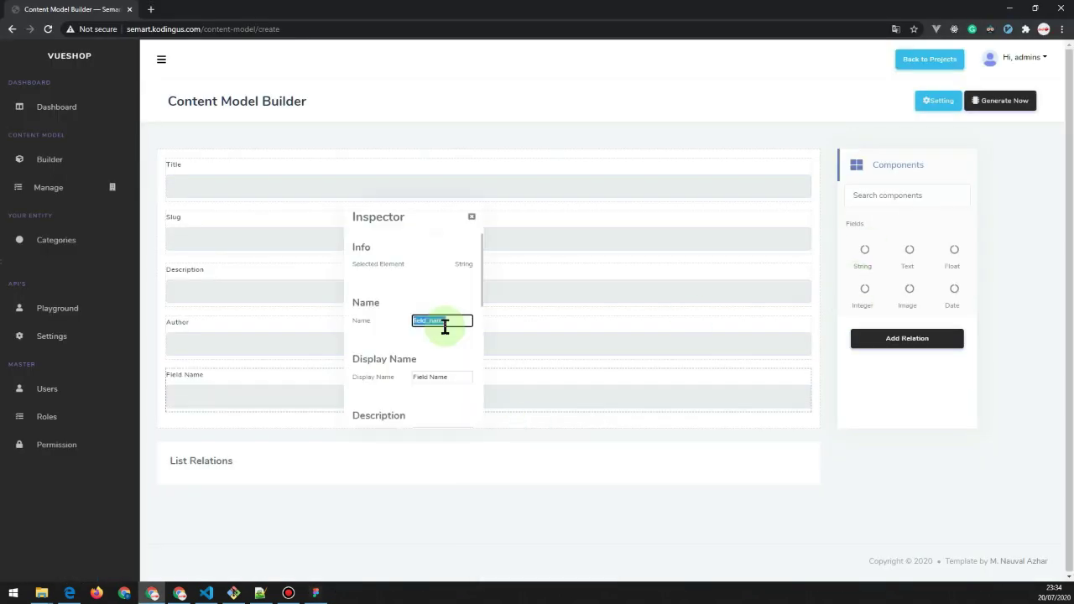
left_click(442, 378)
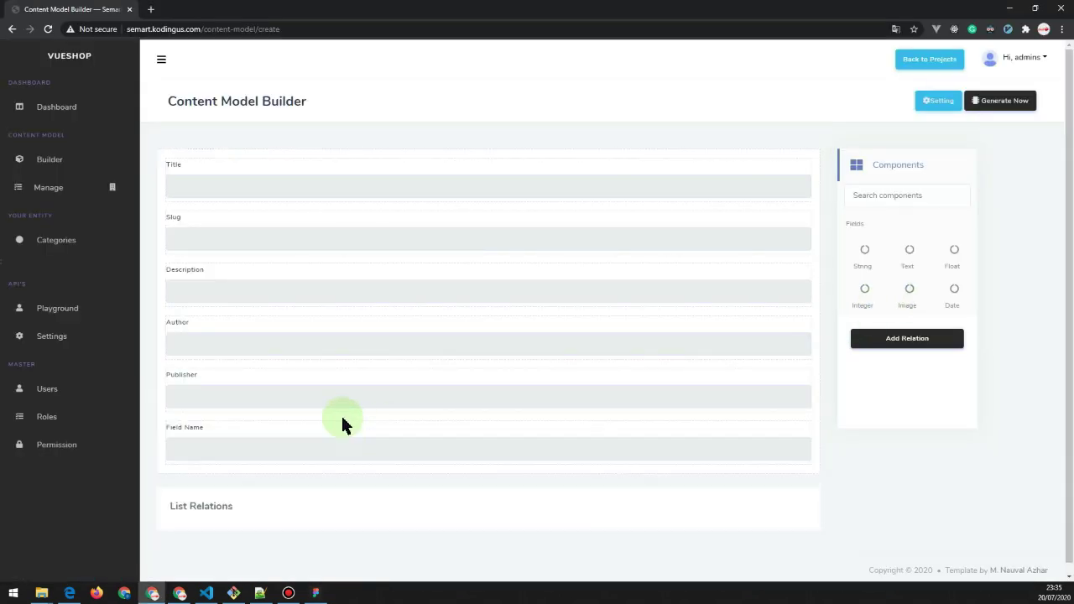
left_click(342, 425)
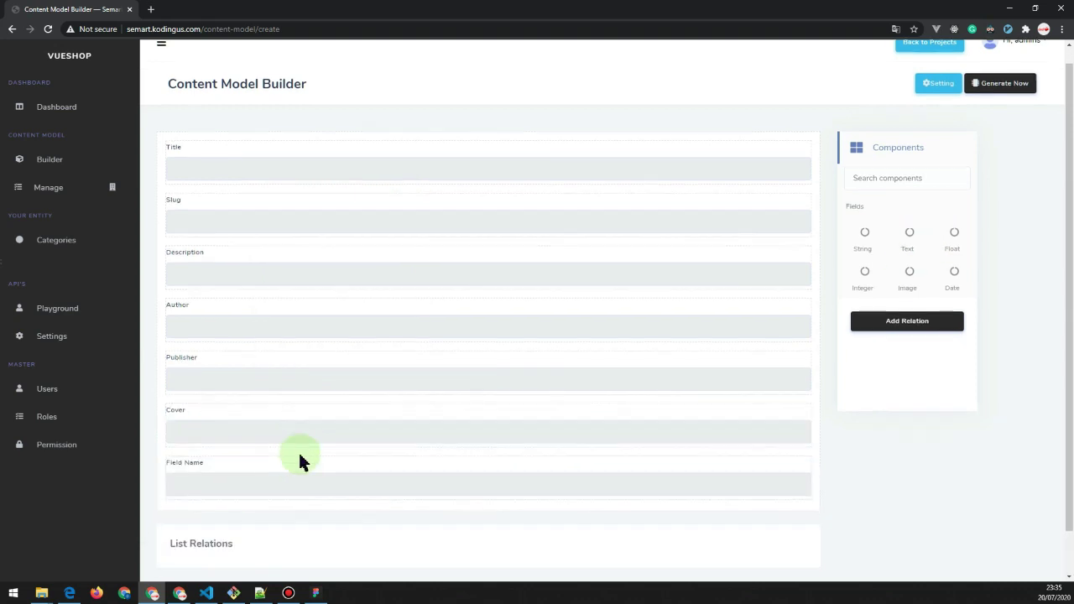
left_click(448, 293)
type("price")
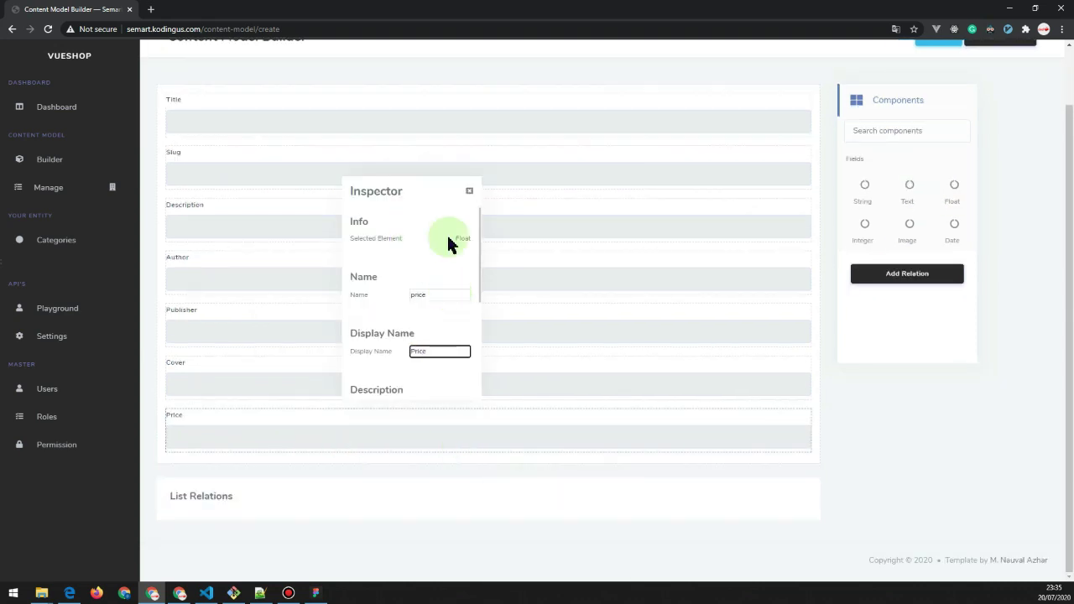
left_click(508, 223)
Add integer fields views and stock to the book model.
left_click(866, 199)
left_click(864, 223)
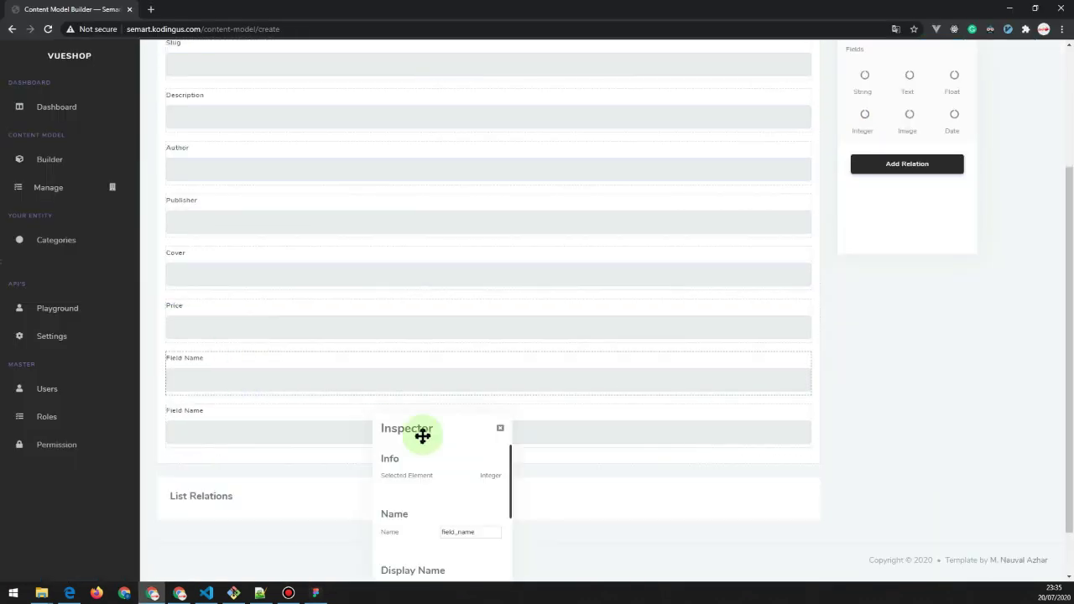
left_click(434, 357)
type("views")
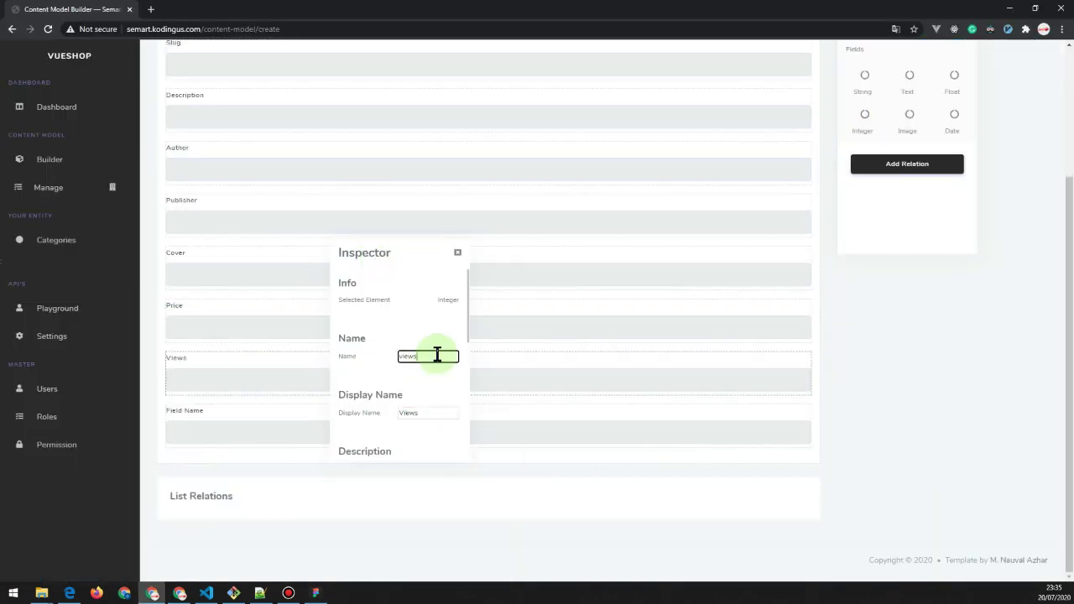
left_click(380, 428)
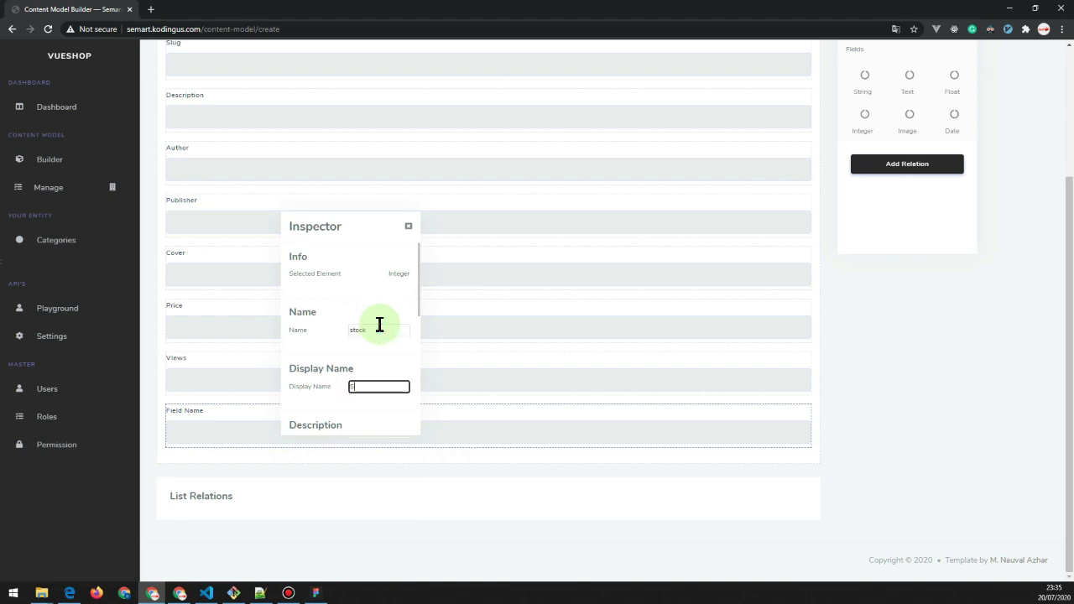
left_click(868, 463)
left_click(908, 163)
Add a Many to Many 'Orders' relation referencing the orders model.
left_click(480, 132)
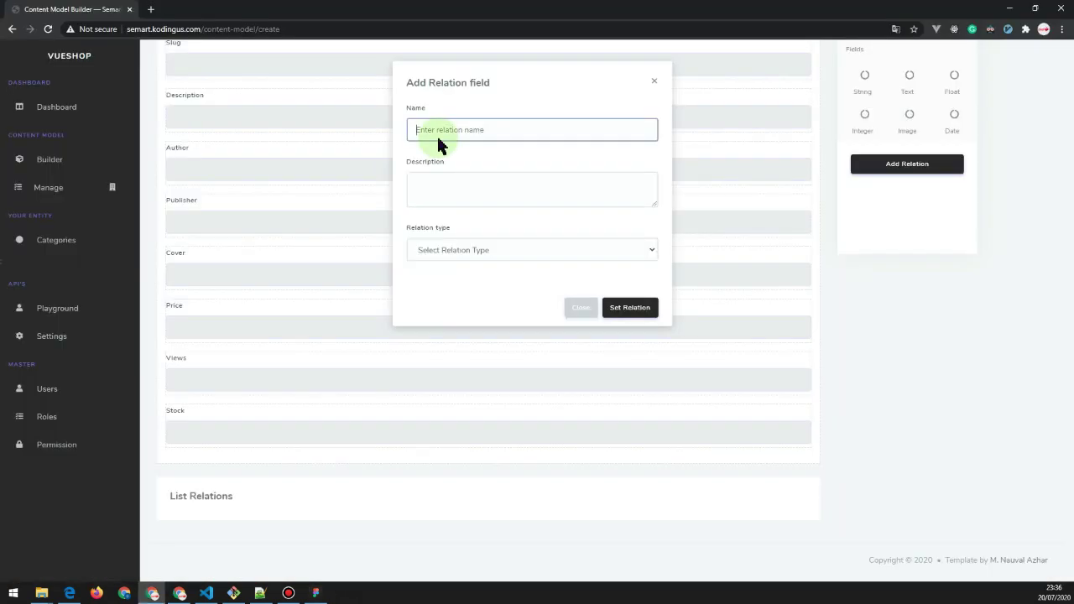
type("Orders")
key("Tab")
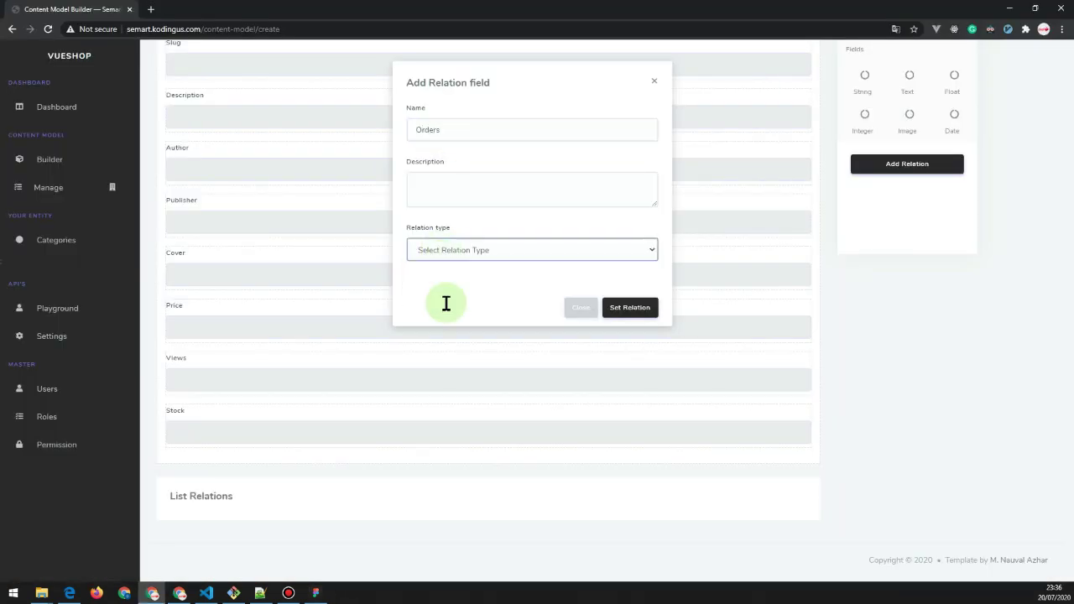
left_click(455, 357)
left_click(456, 373)
left_click(456, 385)
type("ord")
left_click(455, 409)
Add a 'Category' relation to categories and generate the books model.
left_click(629, 442)
type("CA")
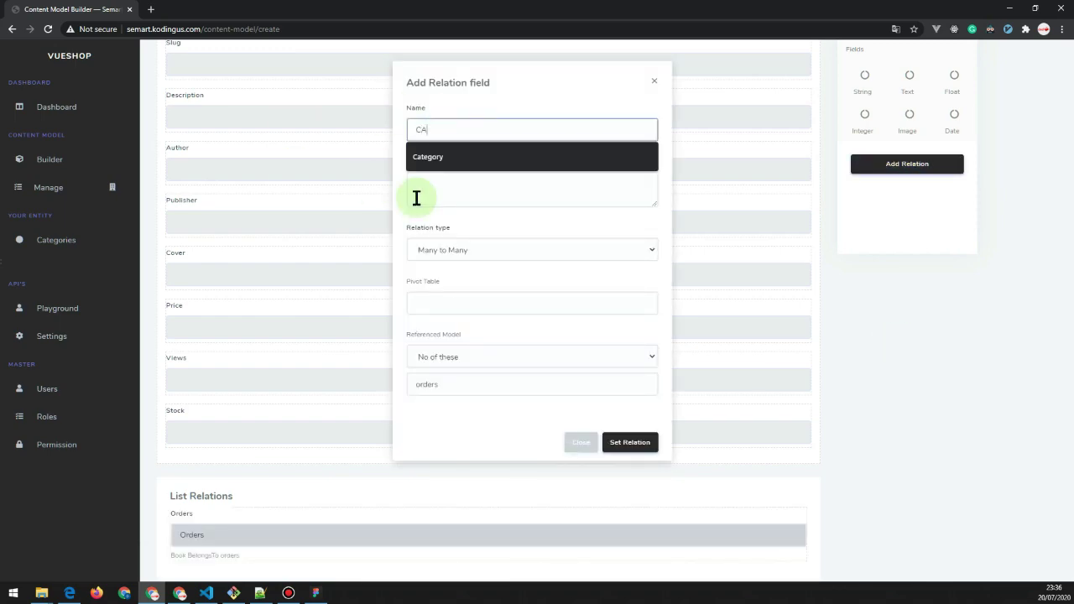
left_click(483, 156)
left_click(532, 357)
left_click(532, 373)
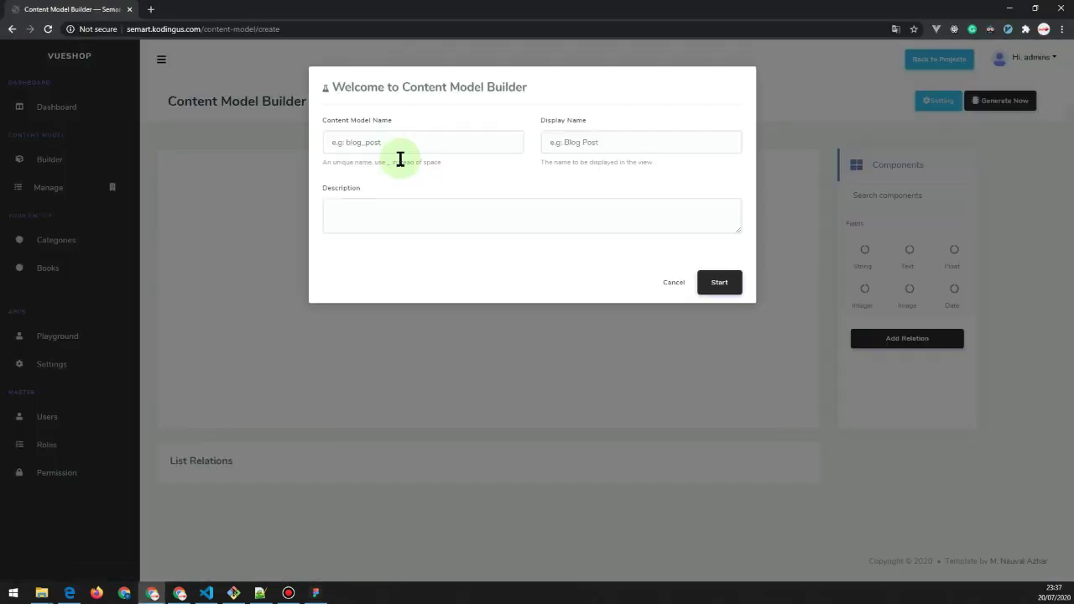
Name the new model 'order' and add an 'invoice' field.
left_click(389, 139)
type("order")
key("Tab")
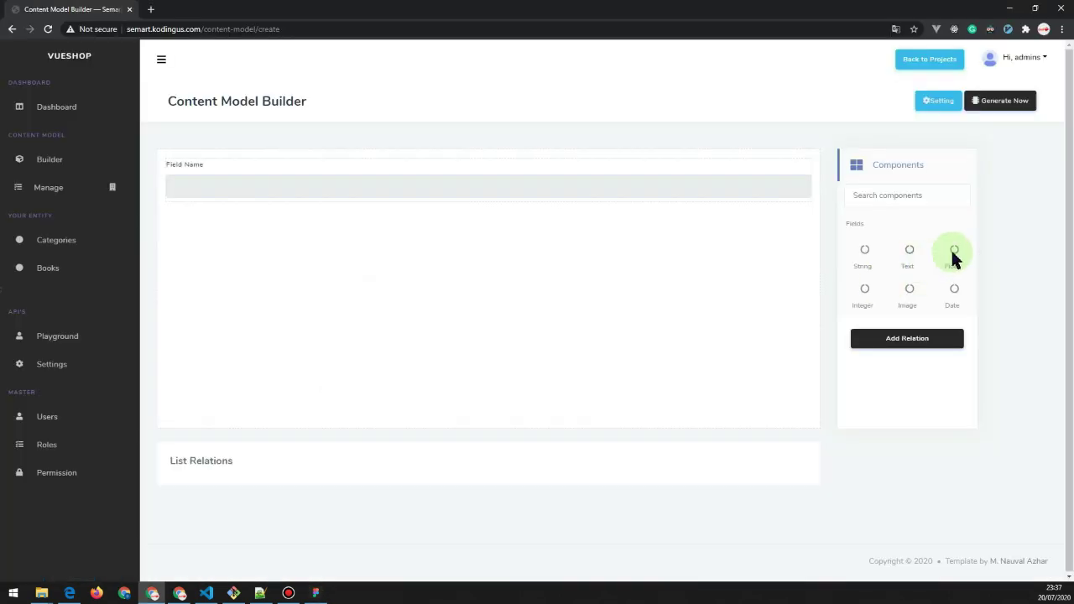
left_click_drag(952, 257, 330, 196)
left_click(332, 193)
left_click(504, 277)
type("invoice_number")
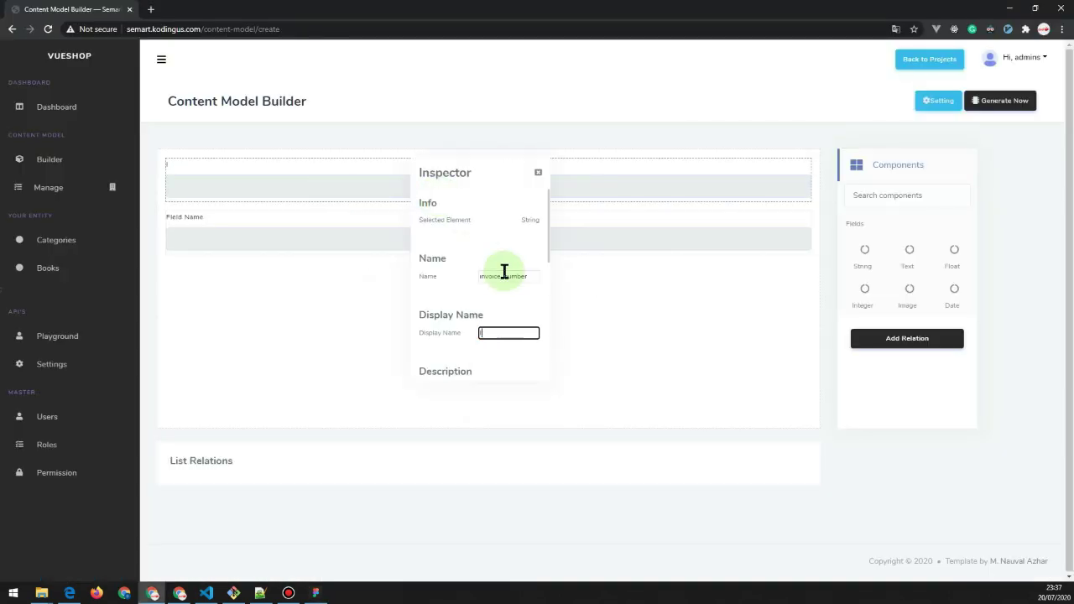
Add a 'total_price' field displayed as 'Total Price' and a 'Status' field.
left_click(271, 243)
left_click(395, 234)
type("total_price")
triple_click(397, 290)
type("T")
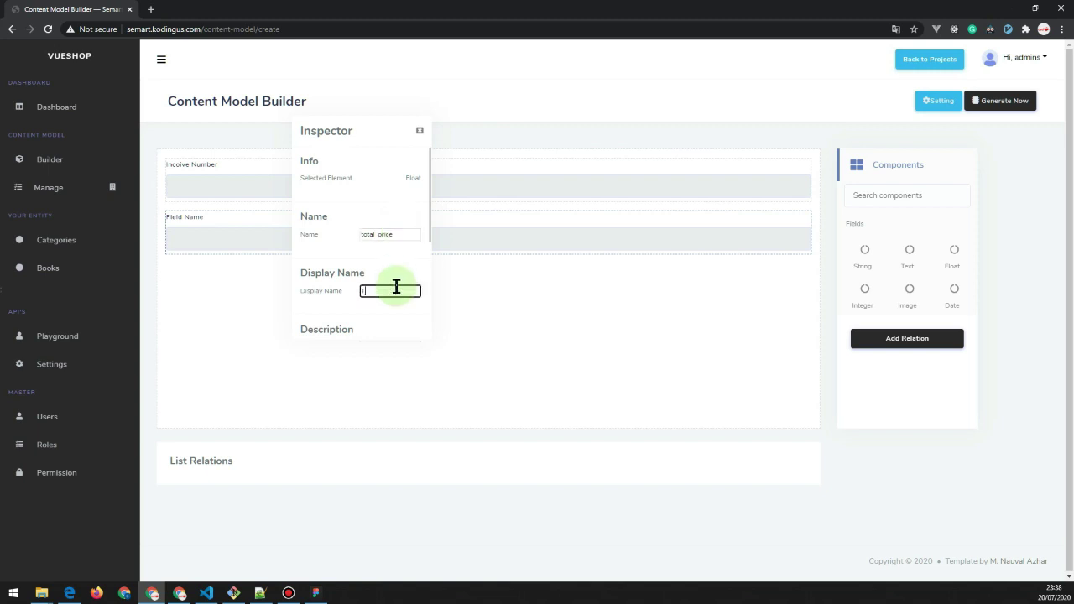
type("otal P")
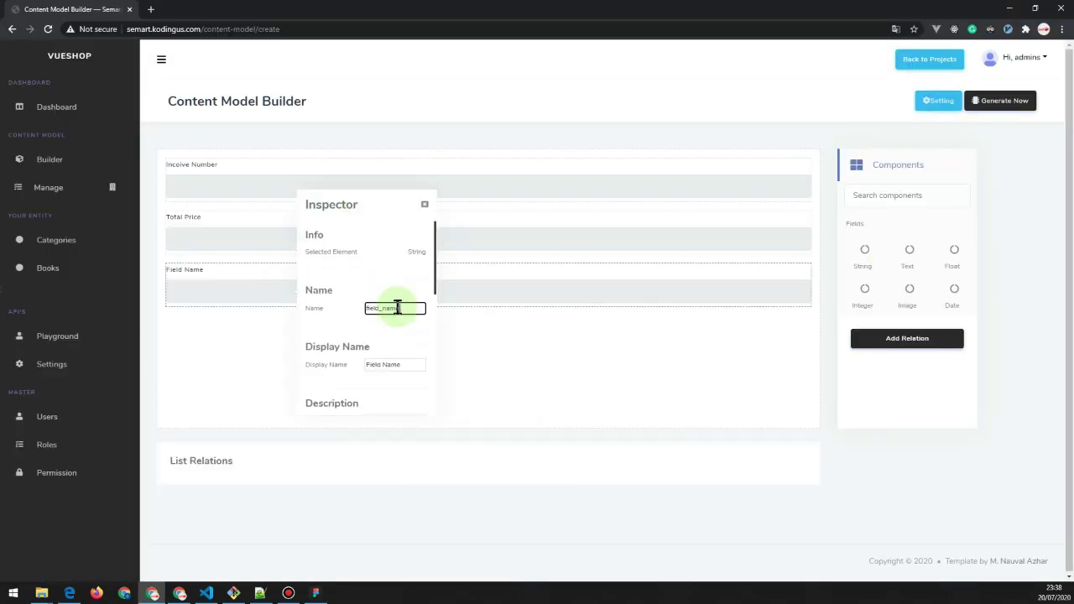
key("Tab")
type("Status")
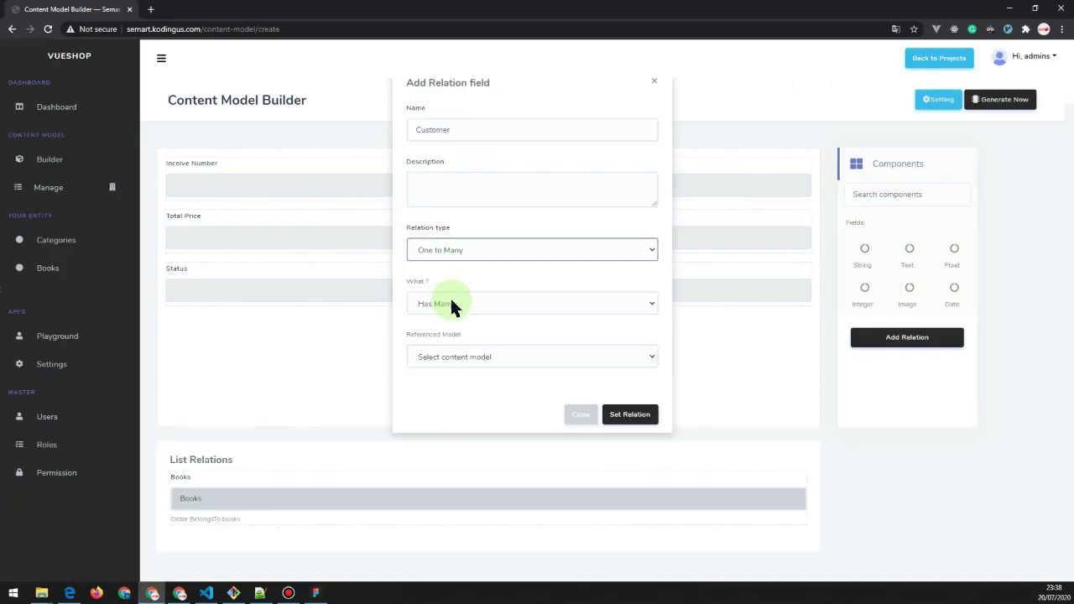
Add a Belongs To relation to the customer model and generate the order model.
left_click(452, 304)
left_click(460, 336)
left_click(463, 357)
left_click(465, 386)
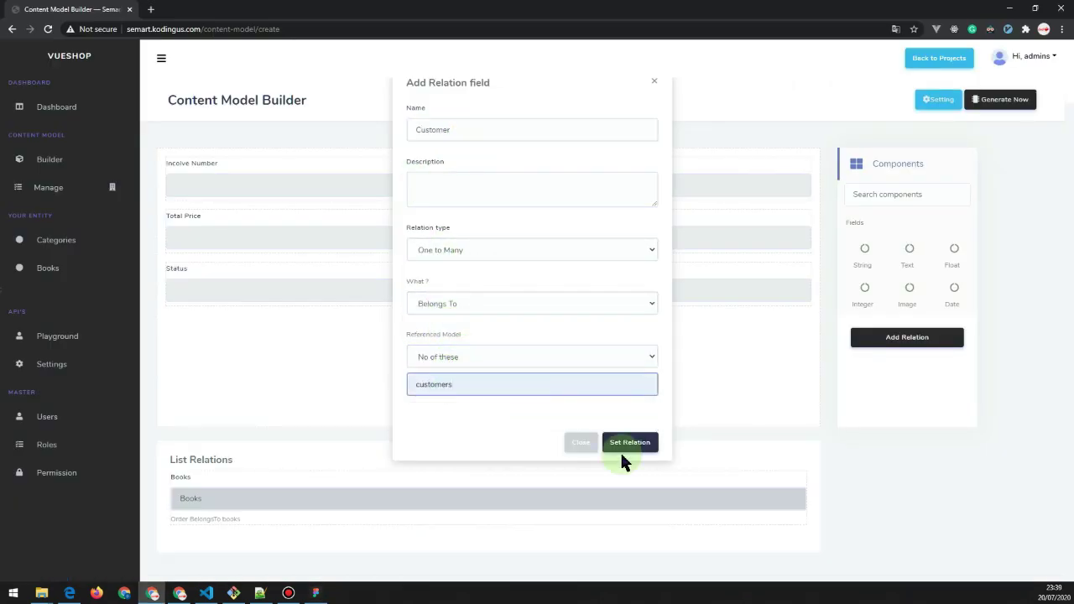
left_click(620, 450)
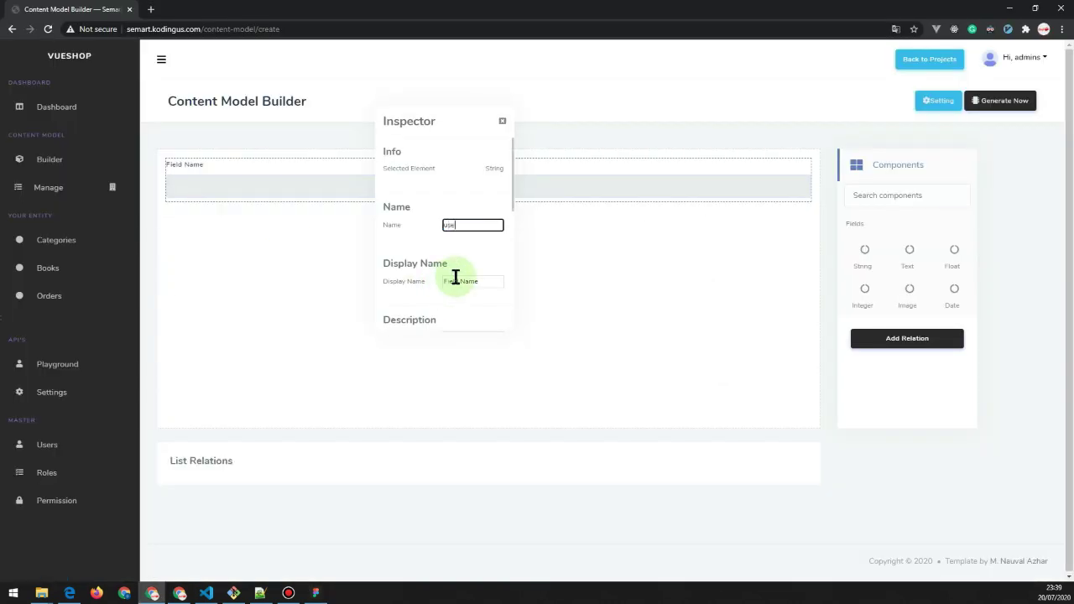
Add 'pasword' and 'Name' string fields to the customer model.
left_click(457, 281)
scroll(417, 309, "down", 2)
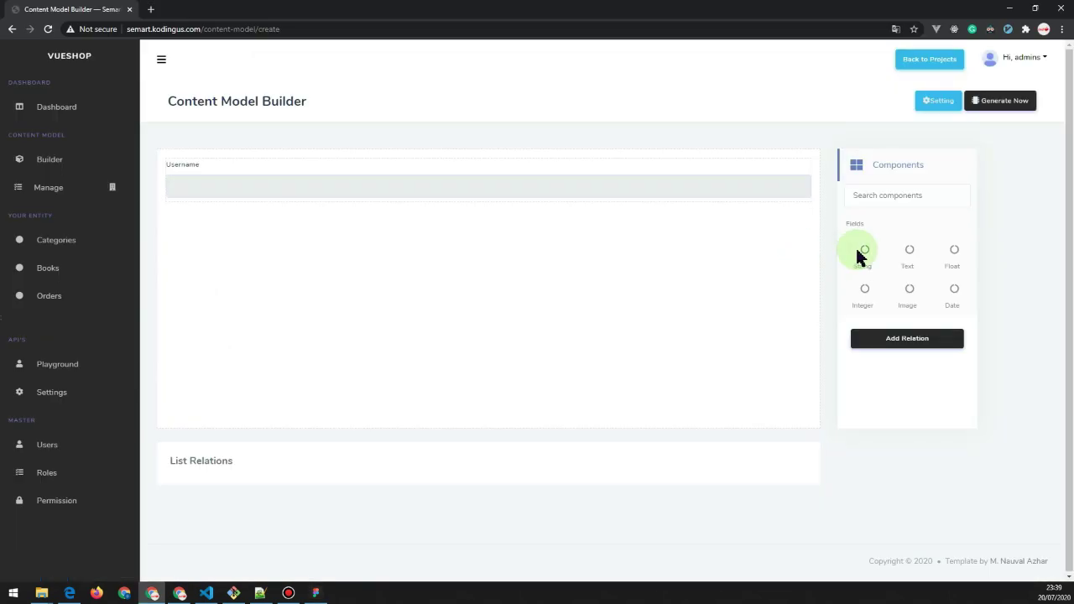
left_click(858, 251)
left_click(455, 259)
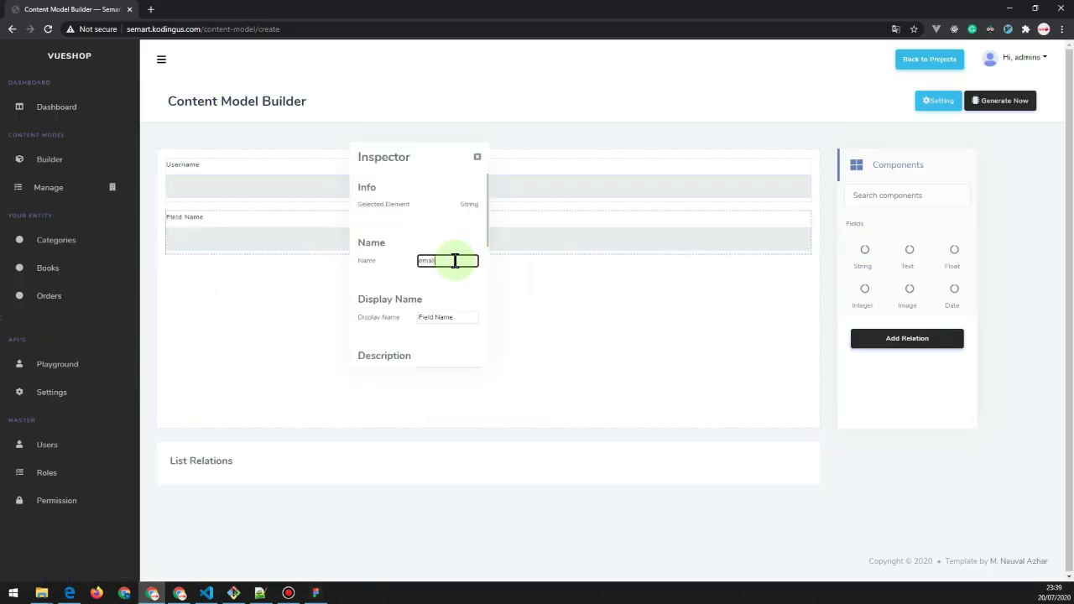
left_click(864, 250)
left_click(477, 320)
type("pas")
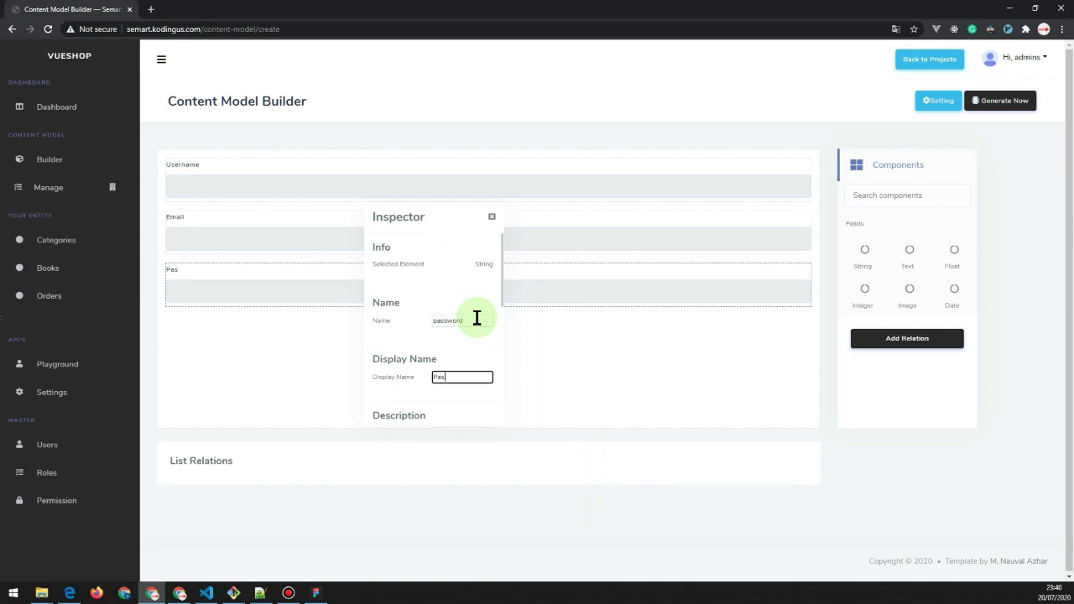
type("sword")
scroll(477, 318, "down", 2)
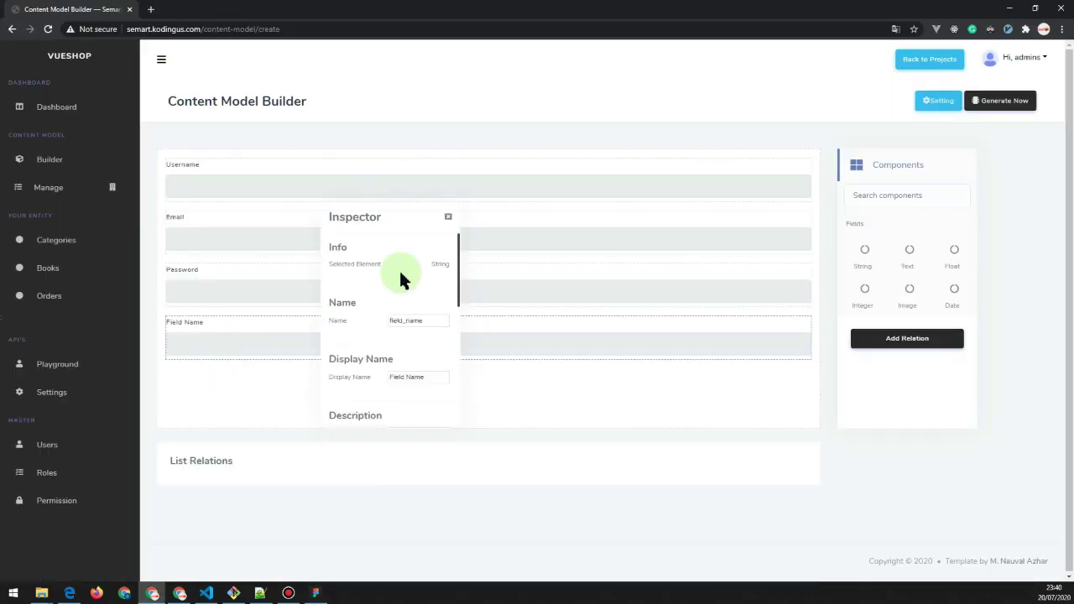
type("N")
type("ame")
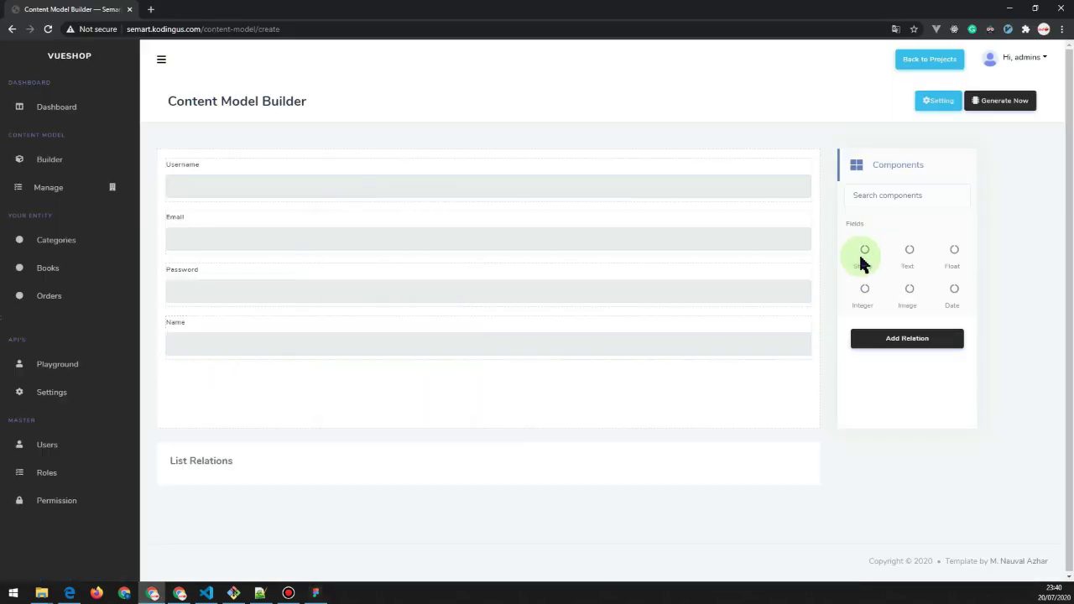
Add a Status string field with its display name set to Status.
left_click(864, 252)
left_click(501, 329)
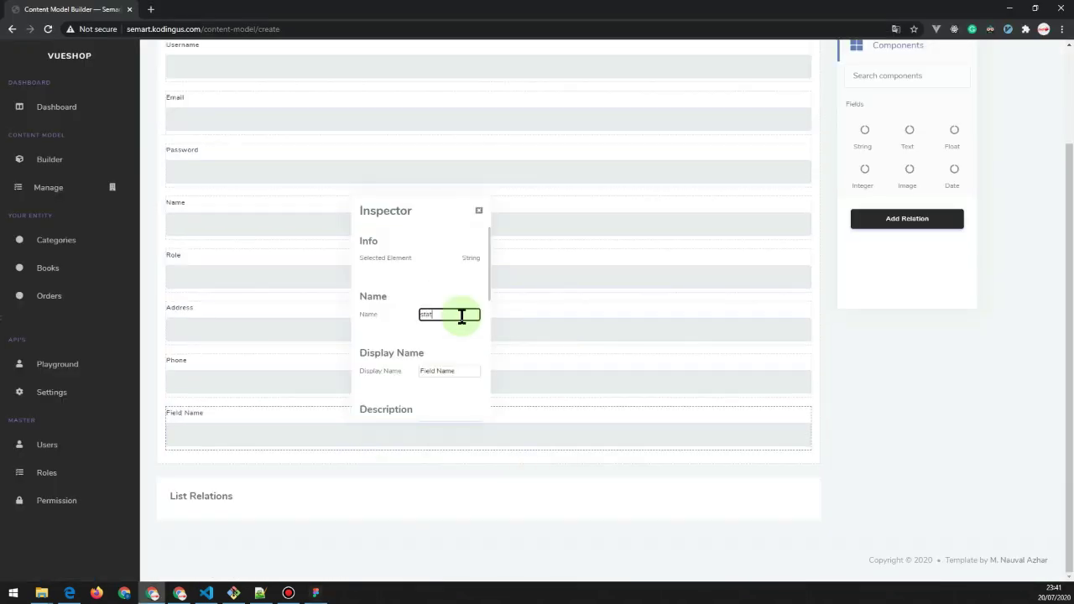
type("us")
key("Tab")
type("Status")
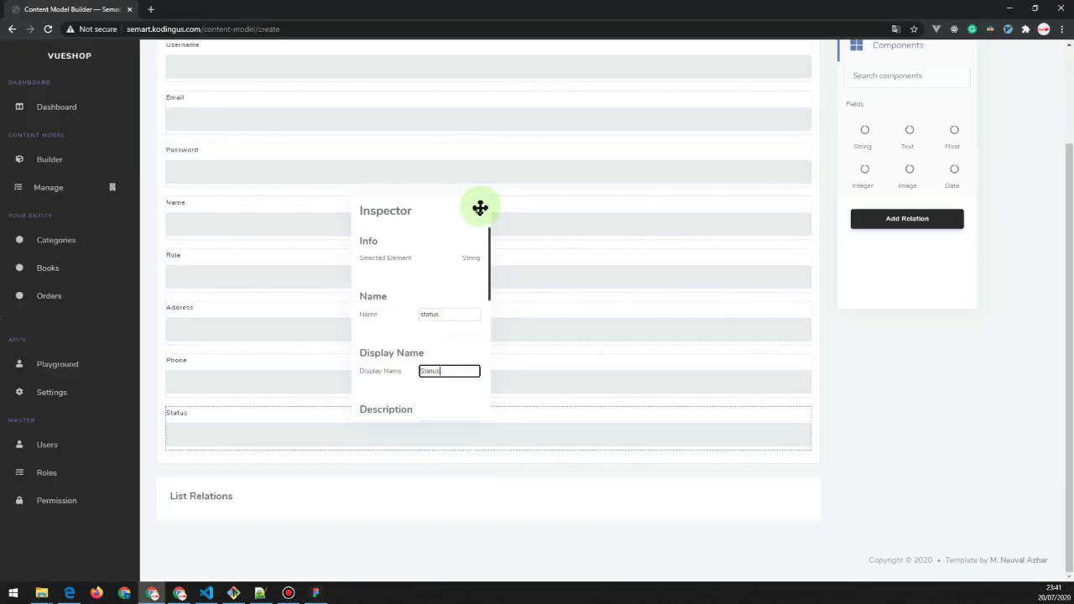
Add an Order relation to the customer model: One to Many, customer Has Many orders.
left_click(479, 209)
left_click(907, 219)
left_click(462, 130)
type("Order")
left_click(532, 249)
left_click(463, 290)
left_click(470, 357)
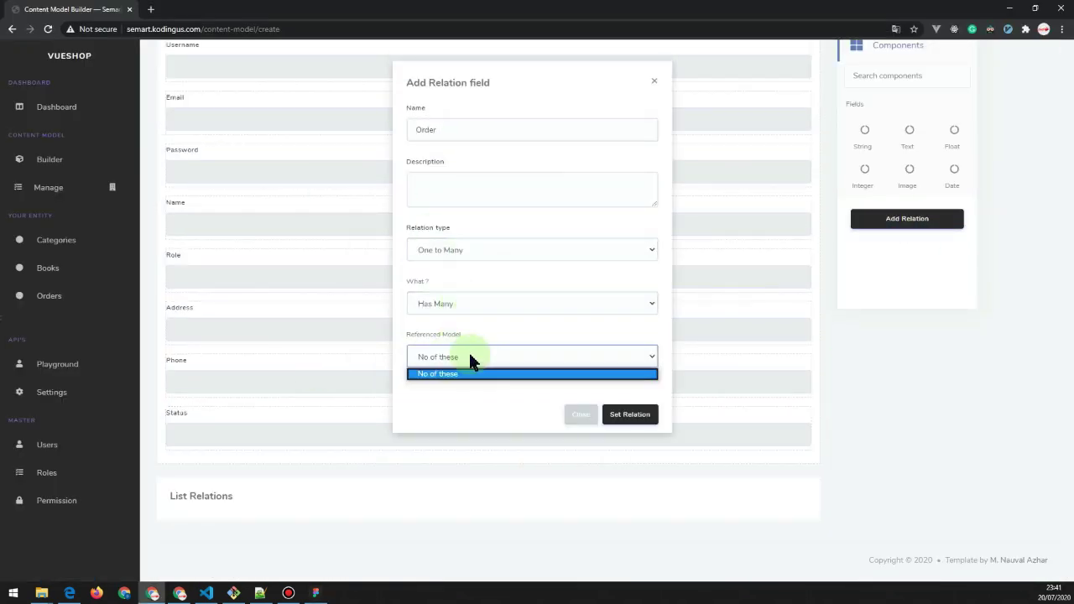
left_click(470, 372)
left_click(629, 415)
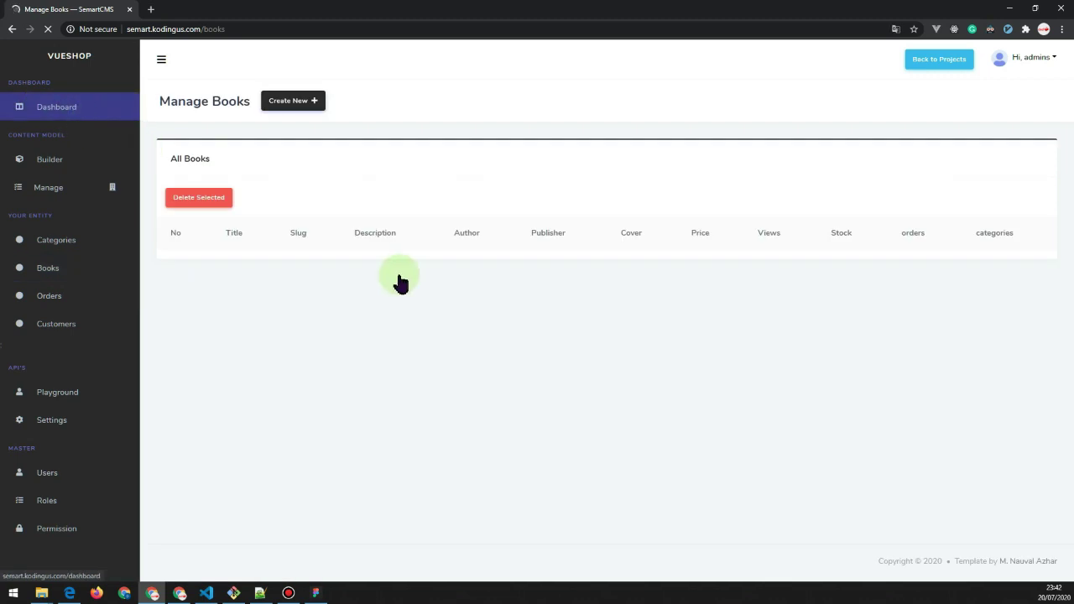
Start a new book, open the Gramedia website alongside, and enter slug 'seni-bersikap-'.
left_click(290, 109)
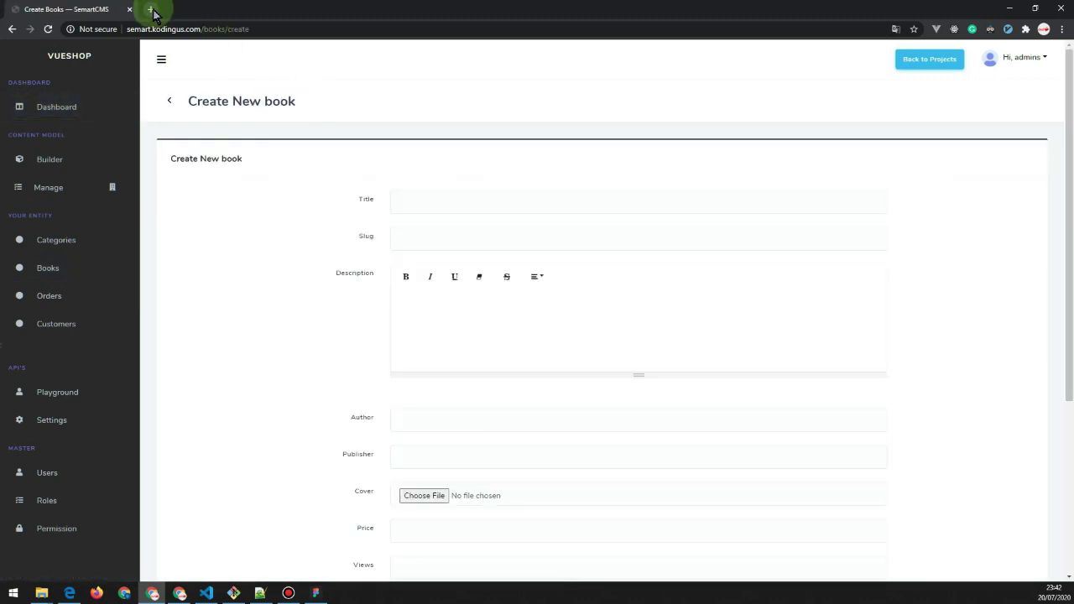
left_click(151, 9)
type("gramedia")
key("Return")
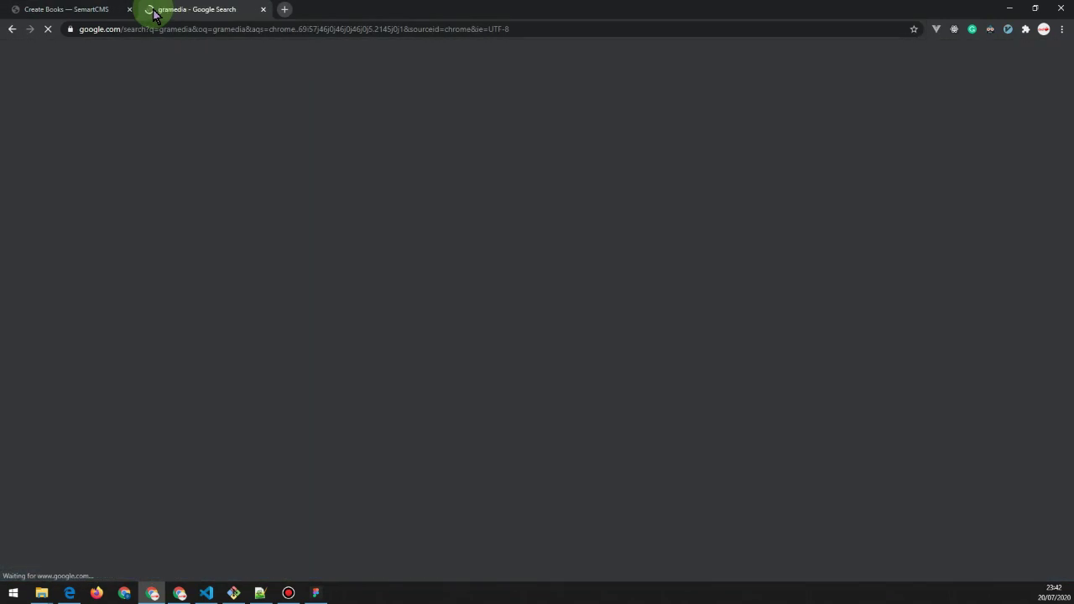
left_click(120, 164)
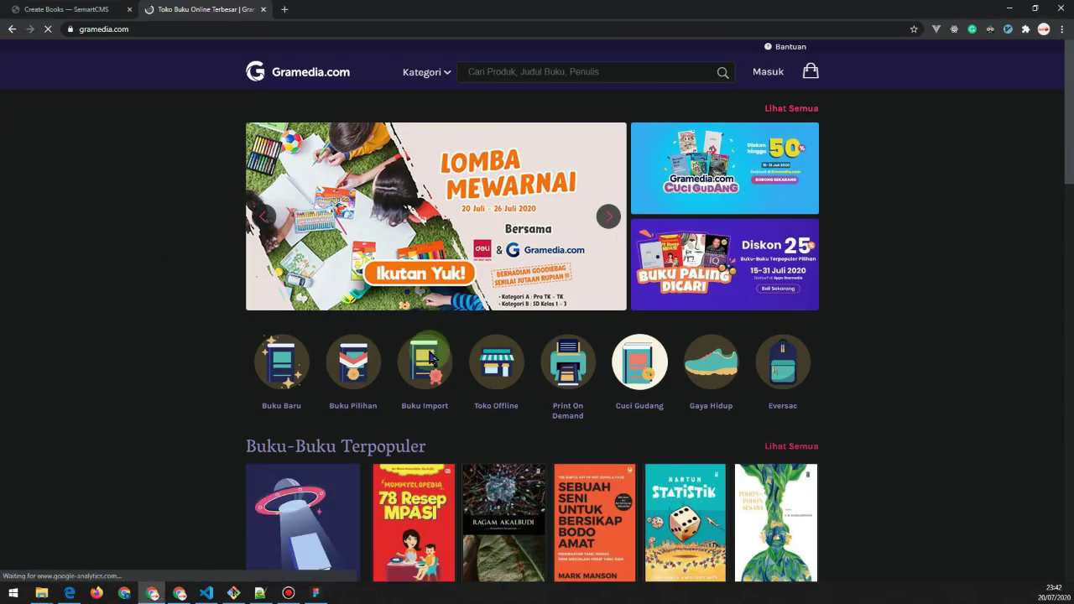
left_click(73, 8)
left_click(498, 195)
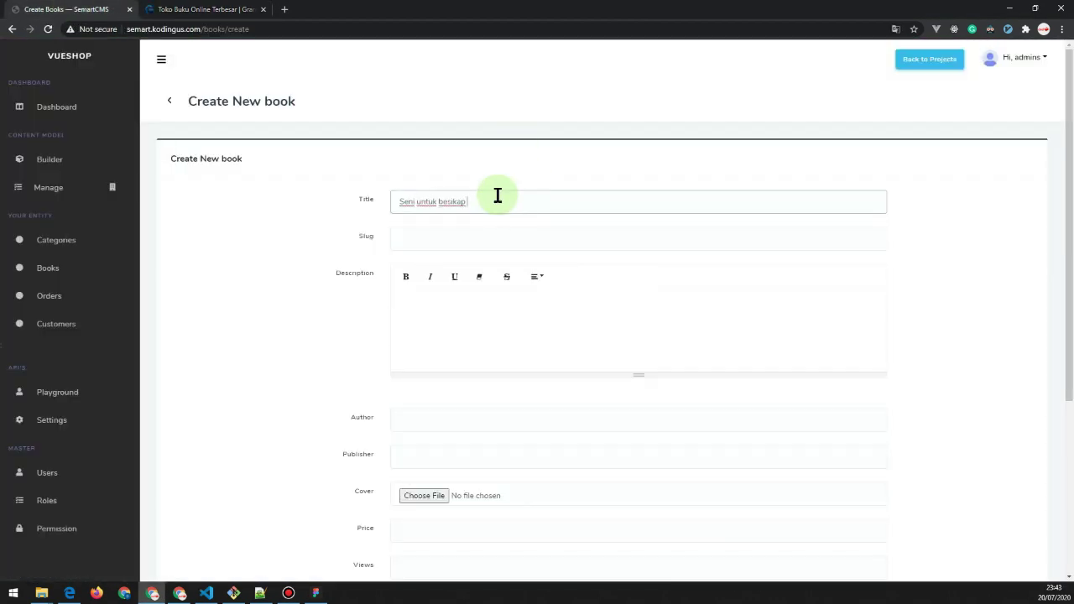
key("Tab")
type("seni-bersikap-")
Copy the book description from Gramedia's product page into the form as plain text.
key("ctrl+Tab")
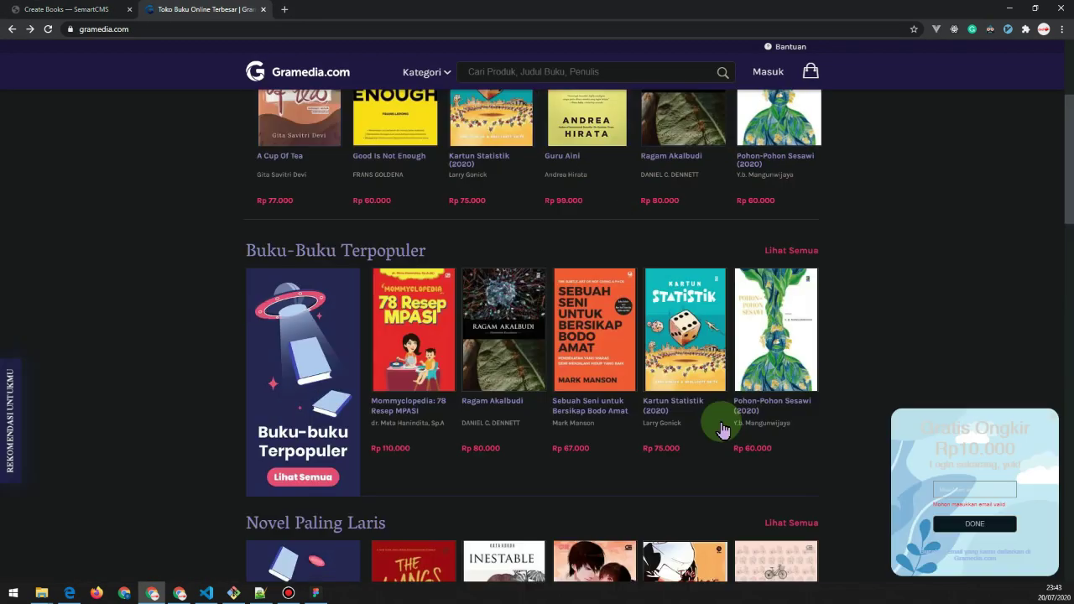
scroll(582, 456, "up", 1)
left_click(583, 456)
scroll(243, 281, "down", 5)
left_click_drag(244, 281, 248, 360)
key("ctrl+c")
key("ctrl+Tab")
left_click(425, 335)
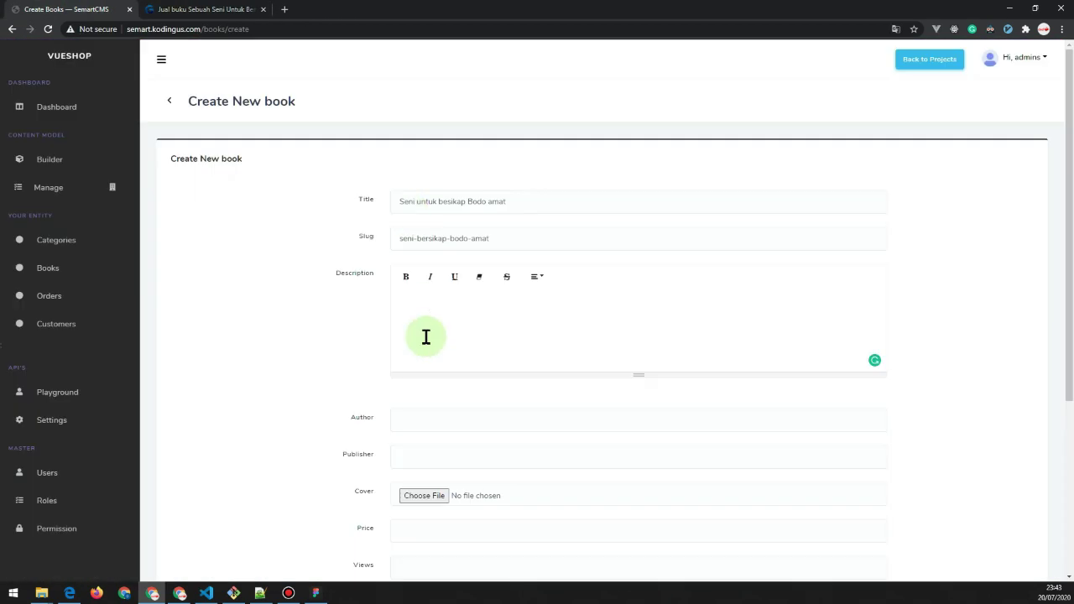
key("ctrl+v")
key("ctrl+z")
right_click(415, 315)
left_click(454, 368)
scroll(453, 367, "down", 2)
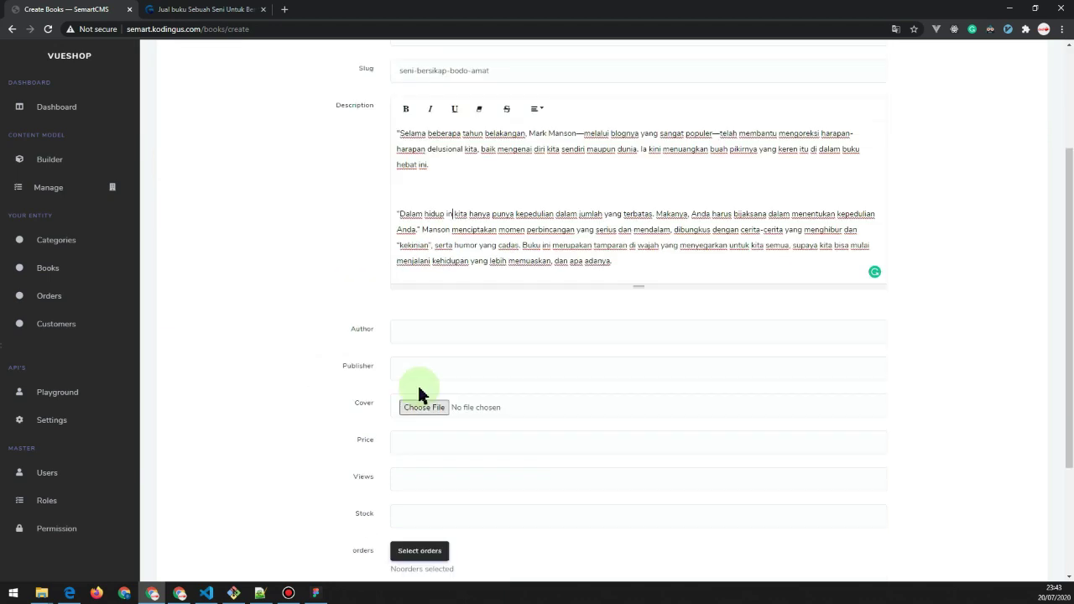
Copy the author's name from Gramedia's publication details into the book form.
key("ctrl+Tab")
left_click(379, 248)
scroll(290, 344, "up", 3)
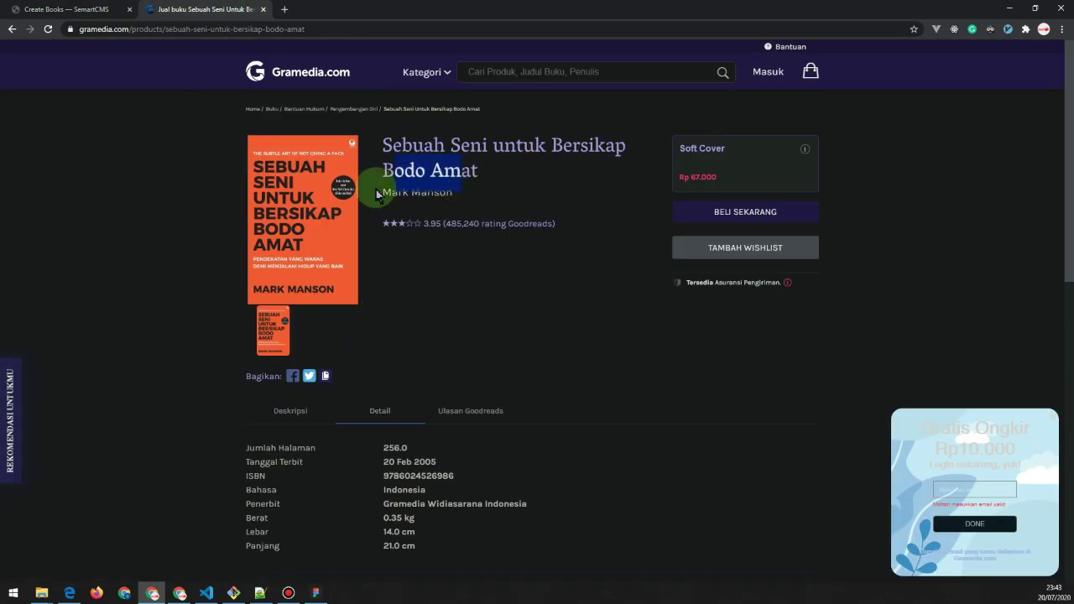
left_click_drag(454, 194, 383, 194)
key("ctrl+c")
key("ctrl+Tab")
key("ctrl+v")
key("Tab")
key("ctrl+Tab")
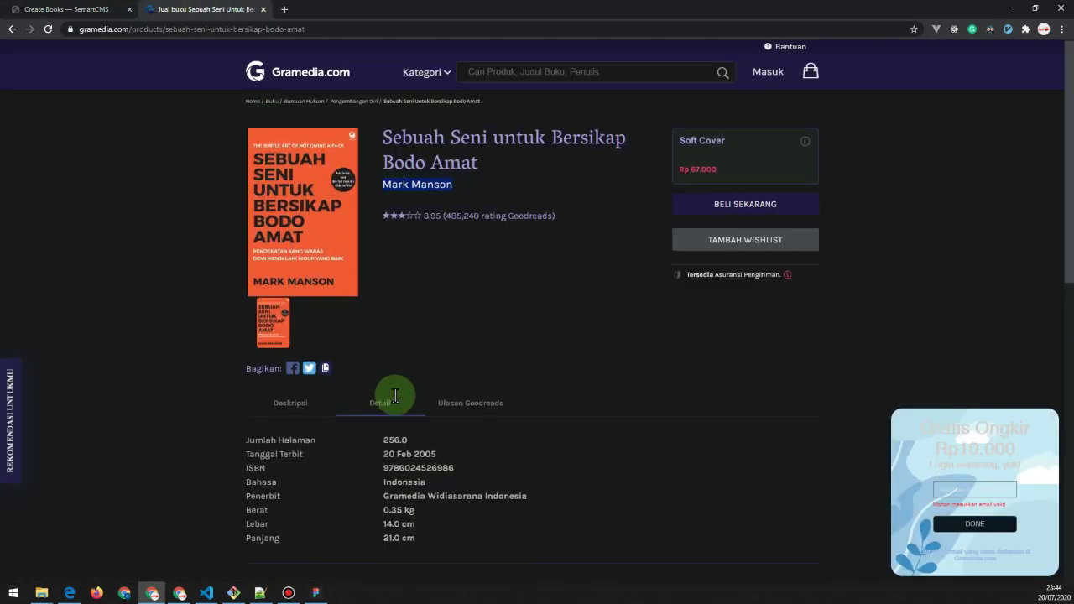
Copy the publisher name from Gramedia into the book form.
scroll(391, 396, "down", 2)
left_click_drag(531, 338, 382, 340)
key("ctrl+c")
key("ctrl+Tab")
key("ctrl+v")
key("ctrl+Tab")
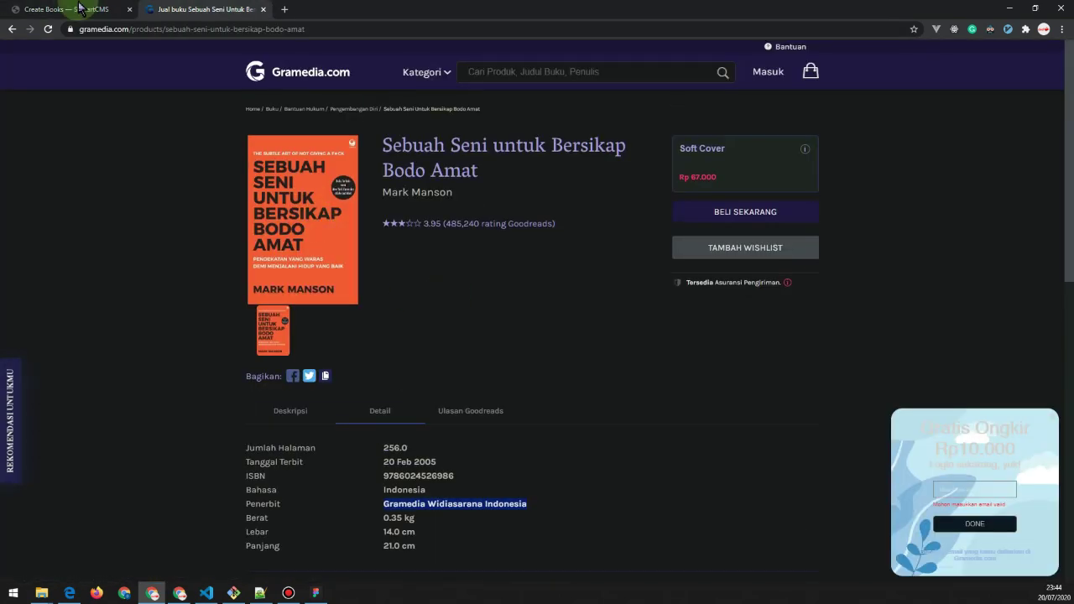
key("ctrl+Tab")
Choose the cover image, set price 12000 and stock 20, and save the book.
key("Tab")
key("space")
double_click(115, 191)
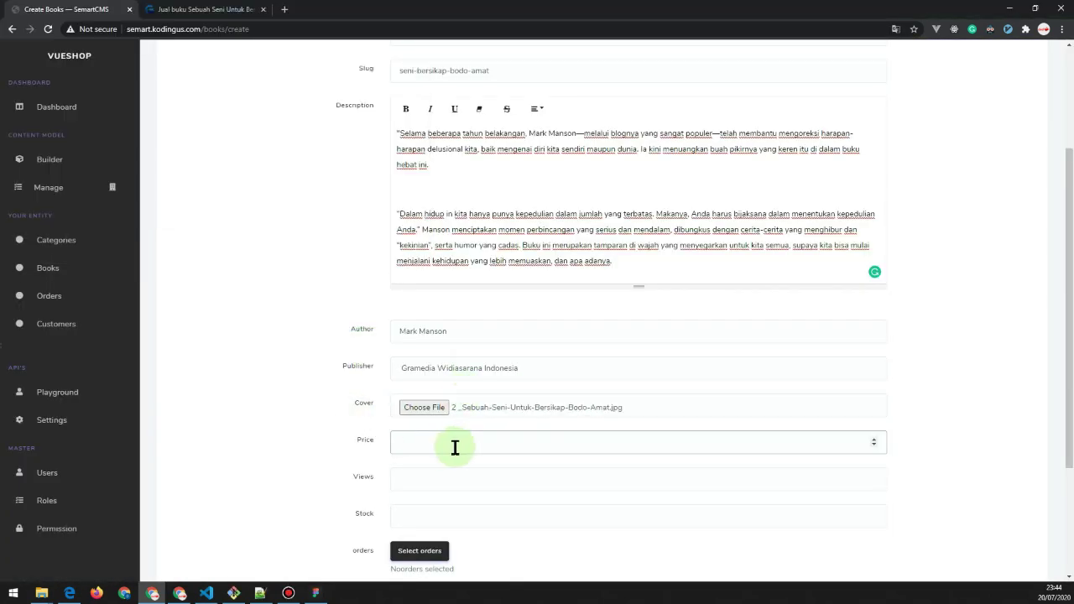
left_click(455, 447)
type("12000")
key("Tab")
type("0")
key("Tab")
type("20")
scroll(290, 379, "down", 2)
key("Return")
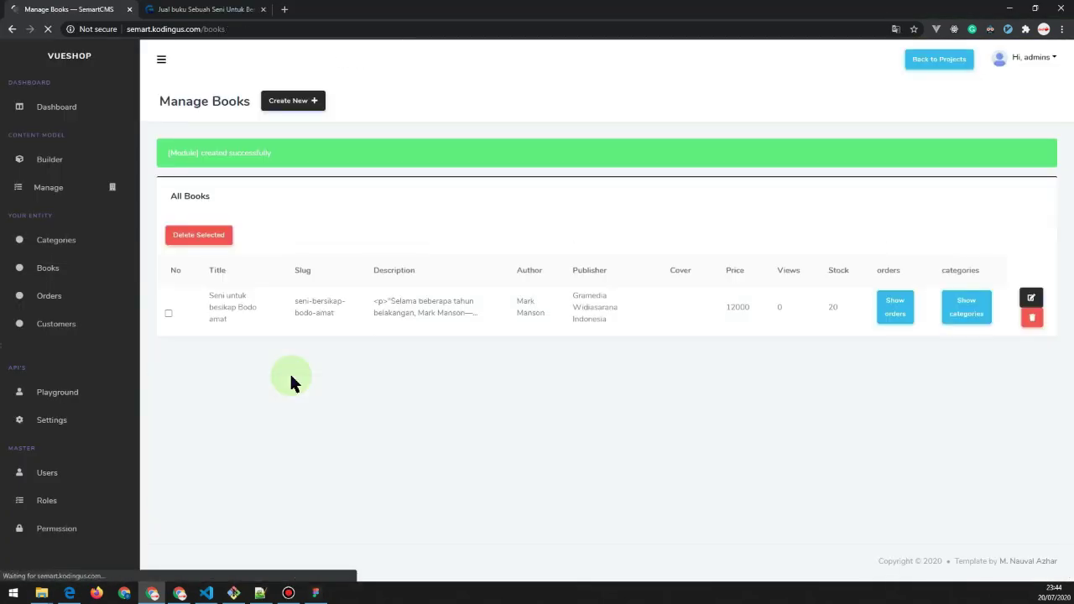
Start a new category named 'Self Development'.
left_click(65, 243)
left_click(306, 105)
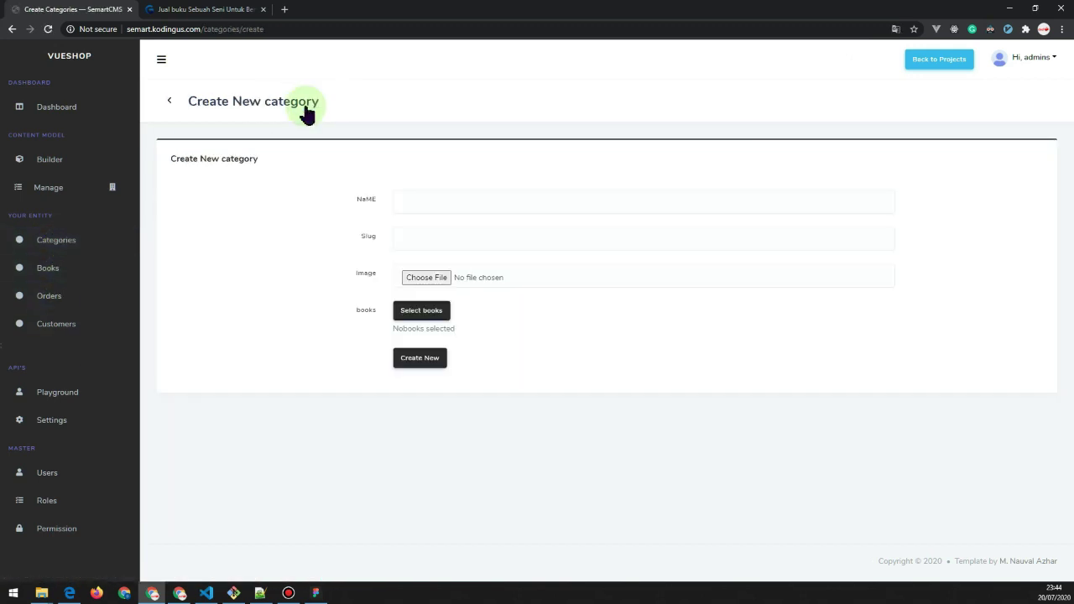
left_click(452, 198)
type("Self Development")
key("Tab")
Give the category slug self-dev and the self-improvement image, confirm book selection, and save it.
type("self-dev")
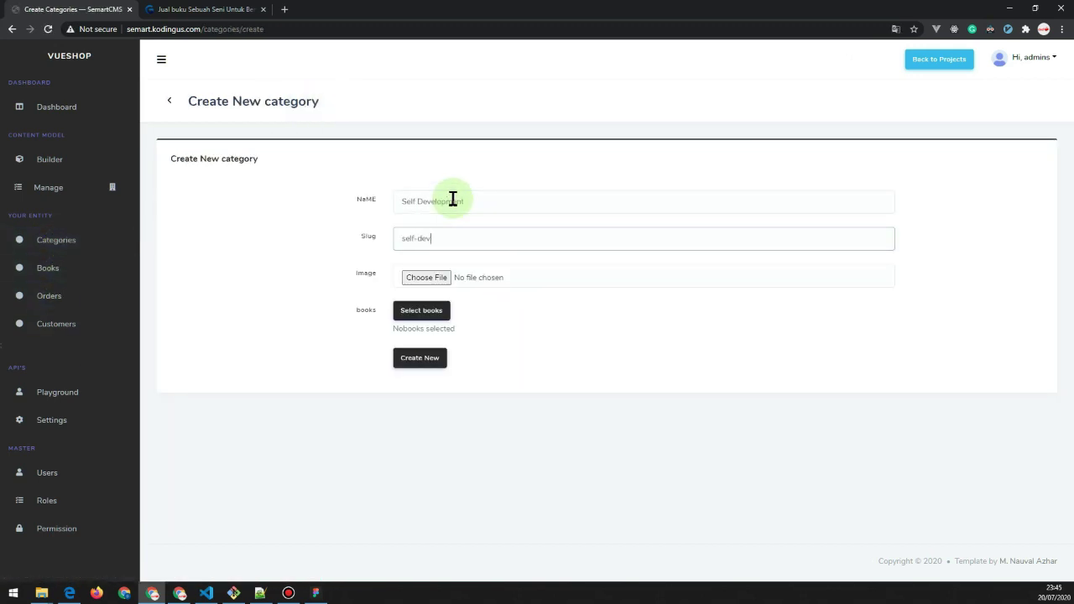
left_click(425, 277)
double_click(131, 97)
left_click(256, 176)
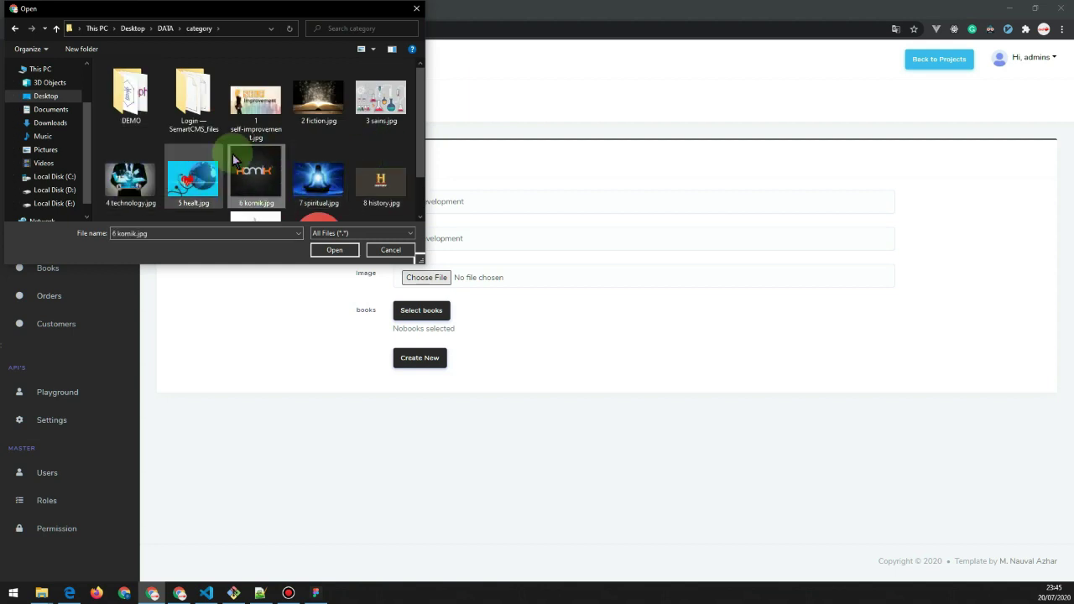
double_click(256, 101)
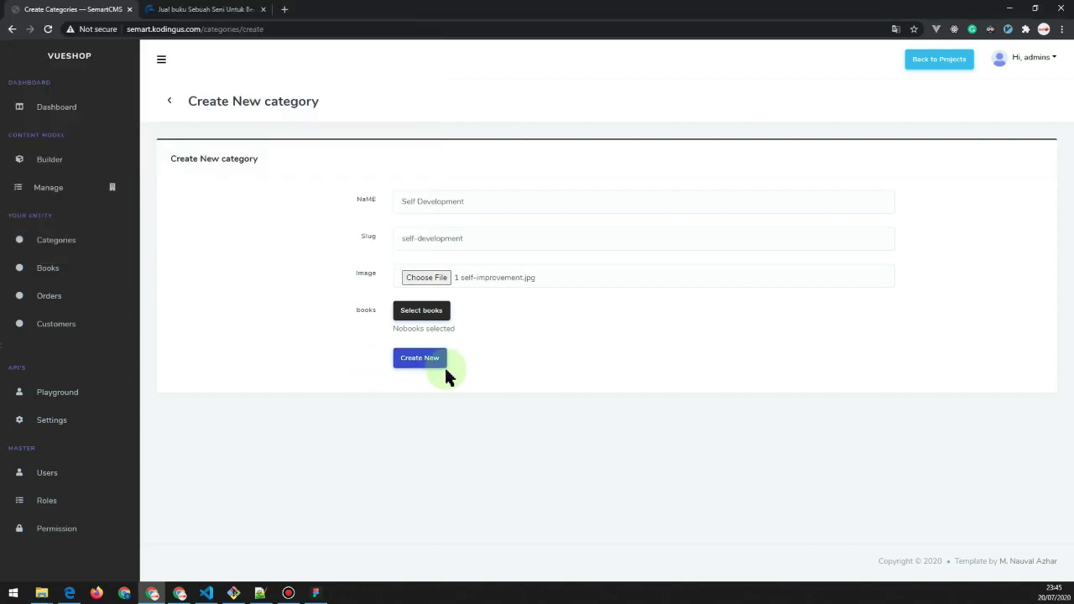
left_click(422, 310)
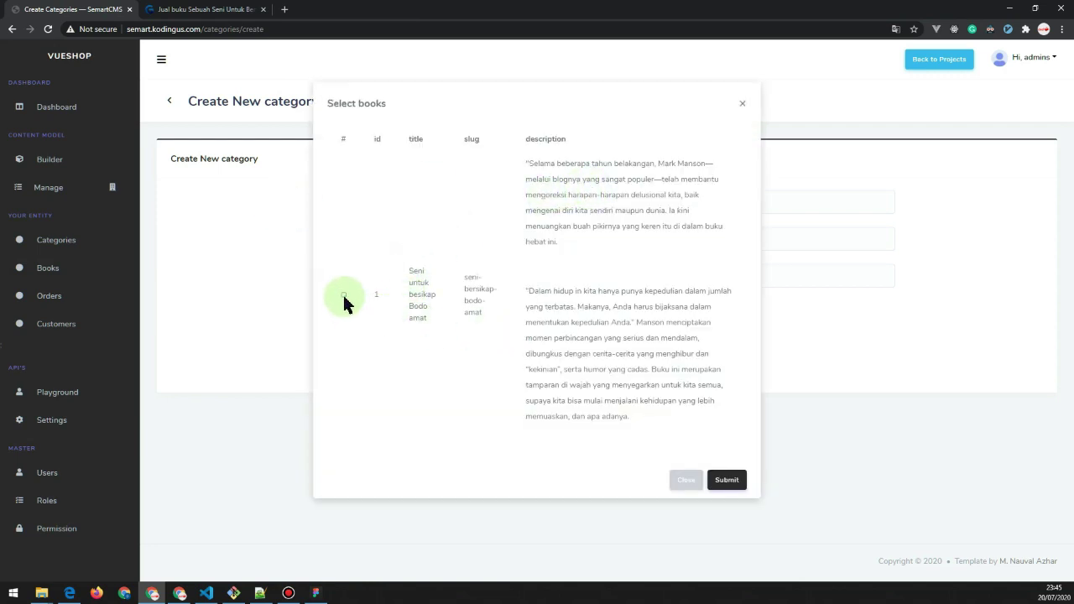
left_click(727, 480)
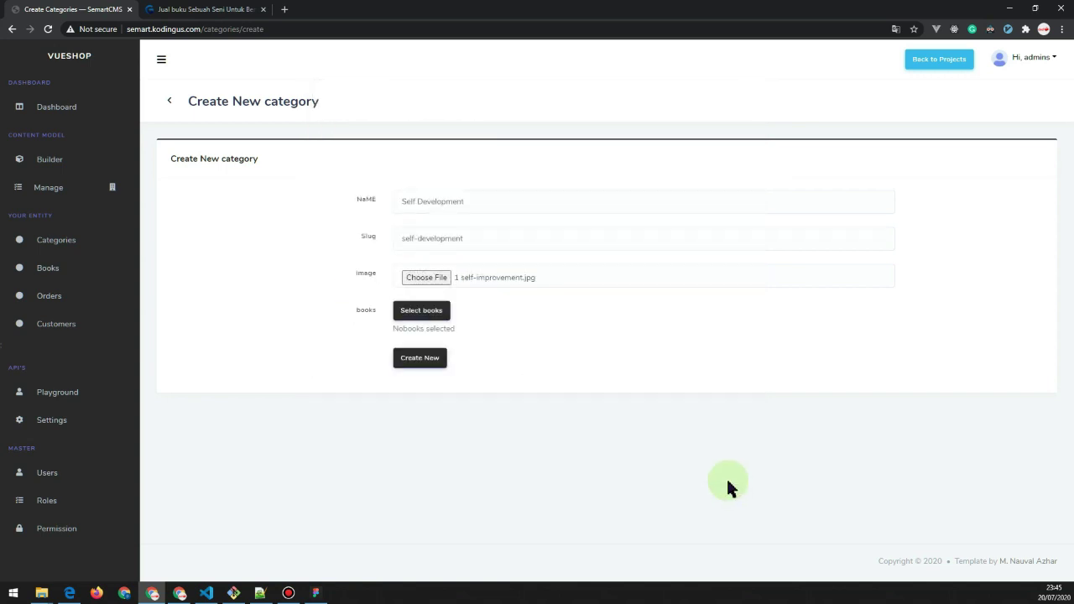
left_click(417, 361)
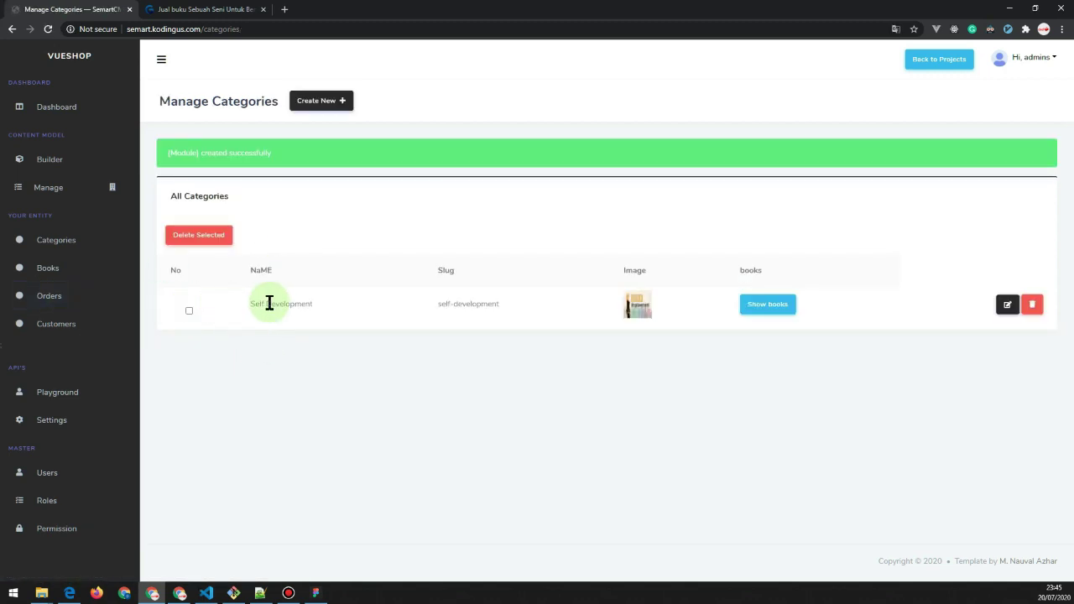
Start a new customer record and enter the username, e-mail address and password.
left_click(69, 323)
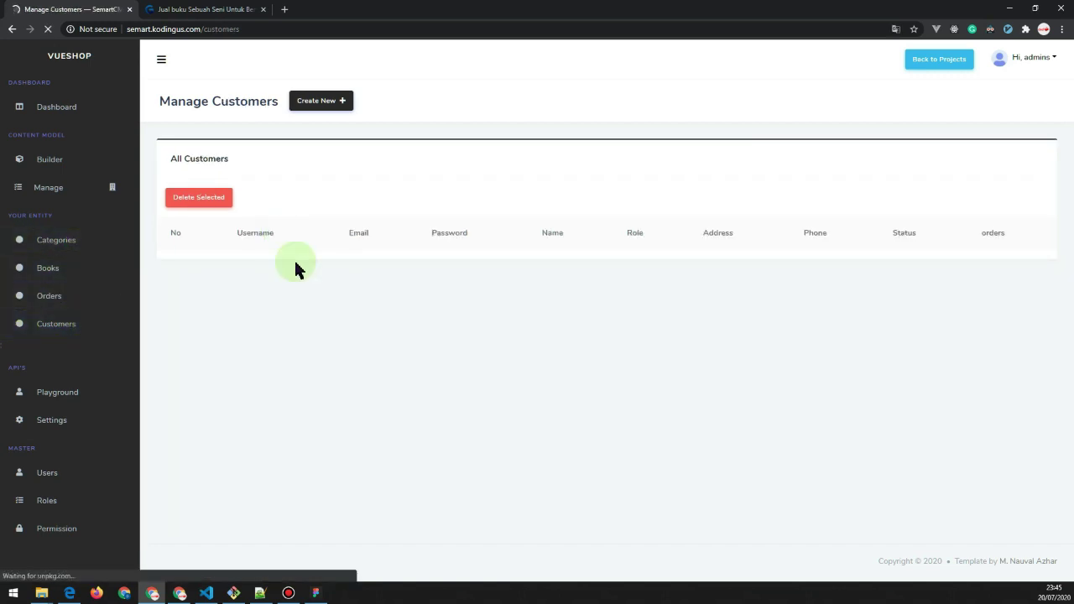
left_click(326, 101)
left_click(458, 203)
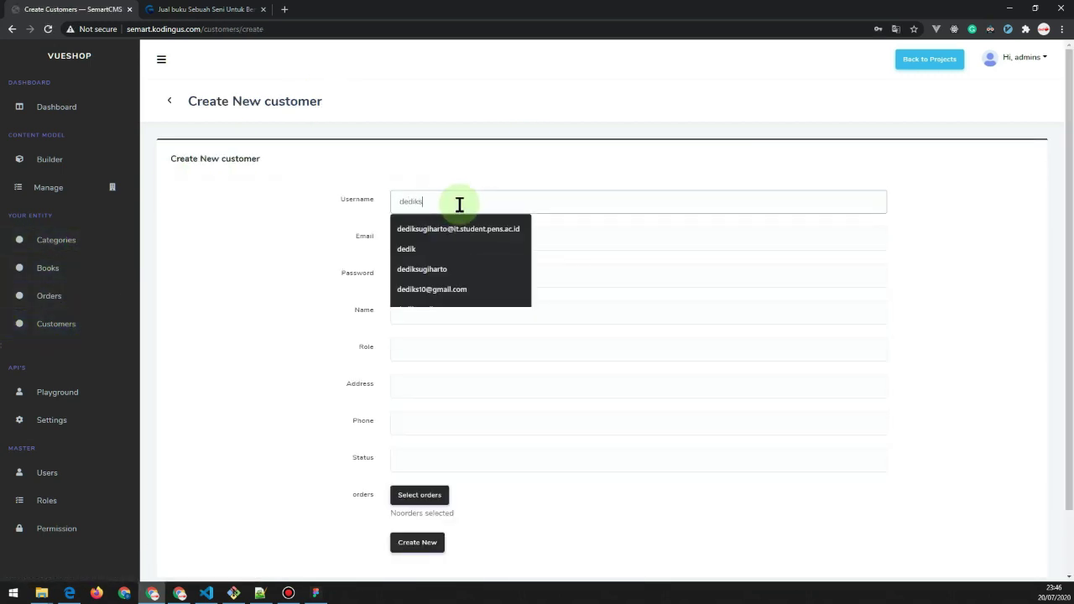
key("Down")
key("Down")
key("Down")
key("Tab")
key("Down")
key("Return")
key("Tab")
key("Tab")
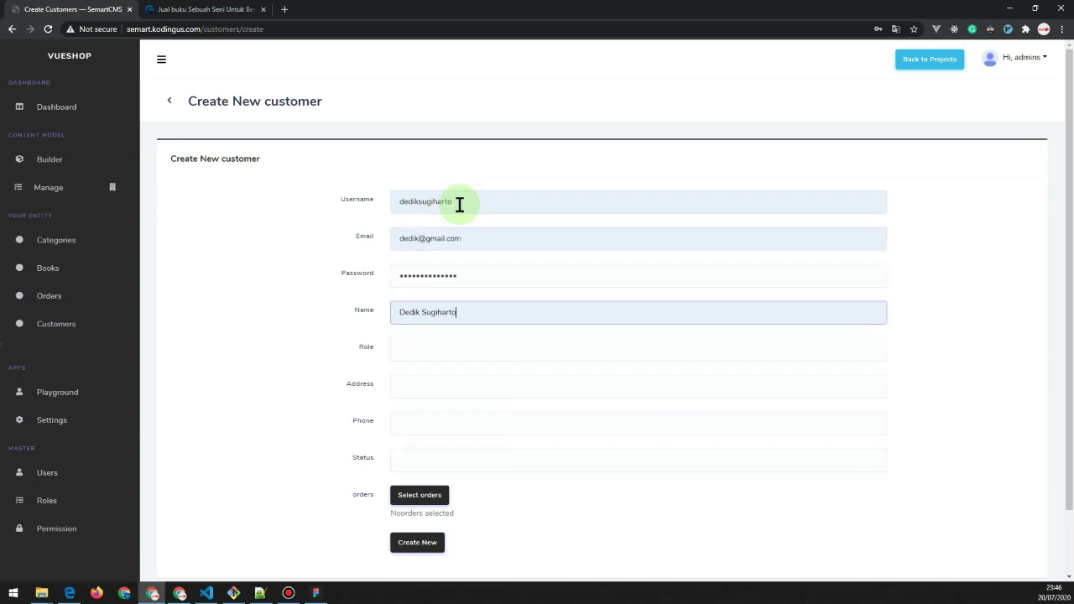
Fill in the customer's full name, address, phone number and Active status, then save.
key("Tab")
type("Tuban")
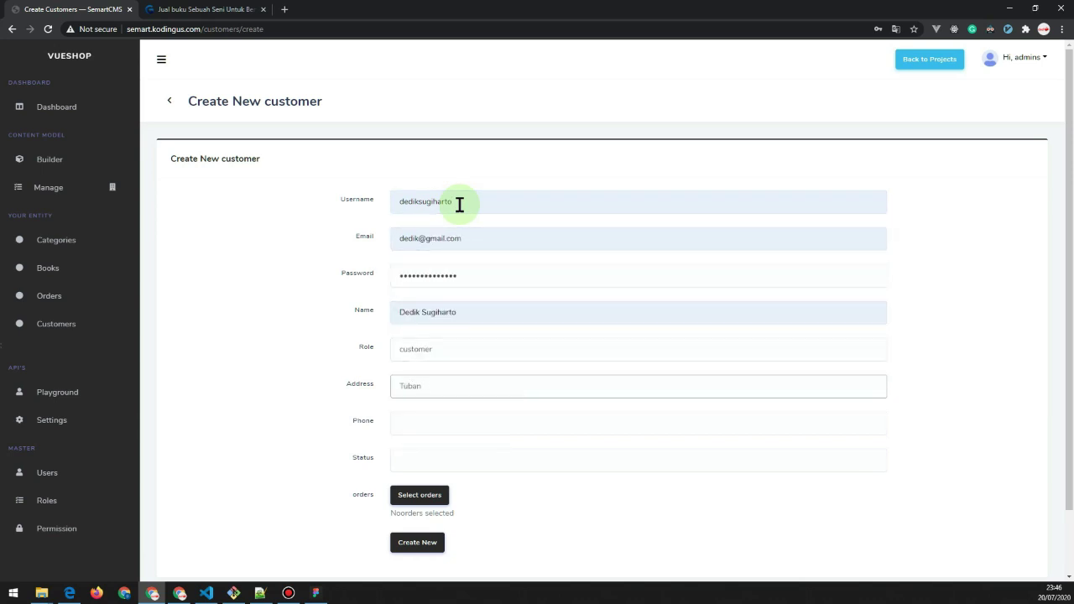
key("Tab")
key("Tab")
type("Active")
scroll(285, 406, "down", 1)
key("Return")
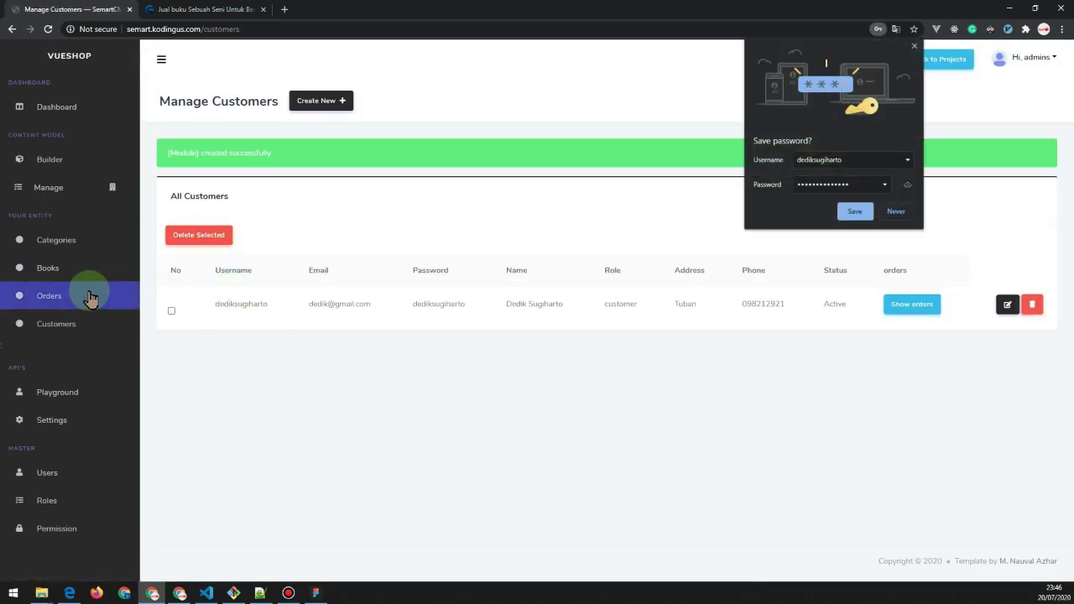
left_click(77, 392)
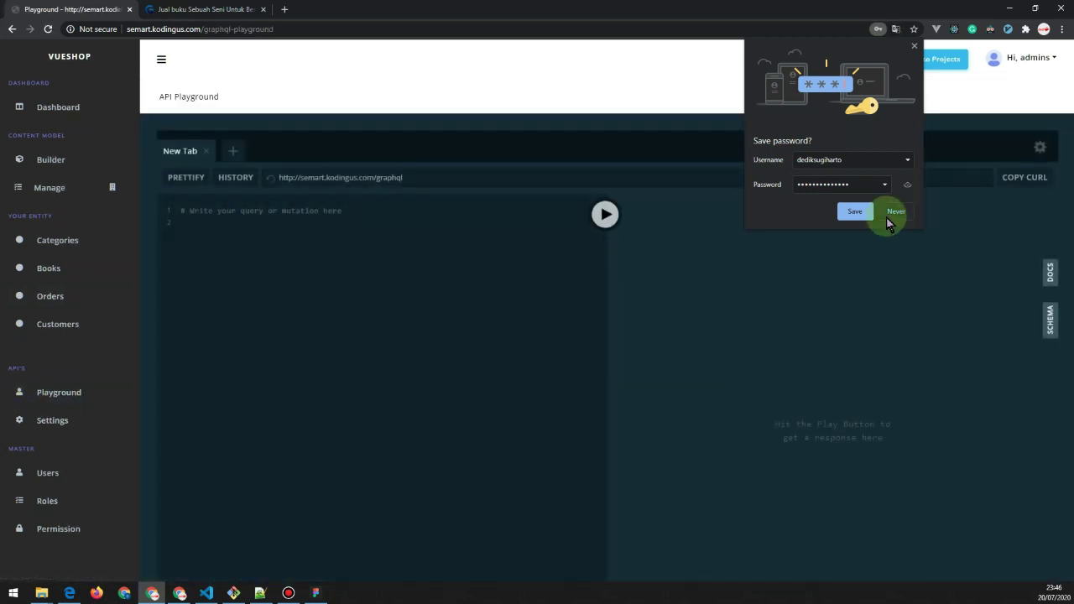
Dismiss the save-password prompt and look up the book and books queries in DOCS.
left_click(895, 210)
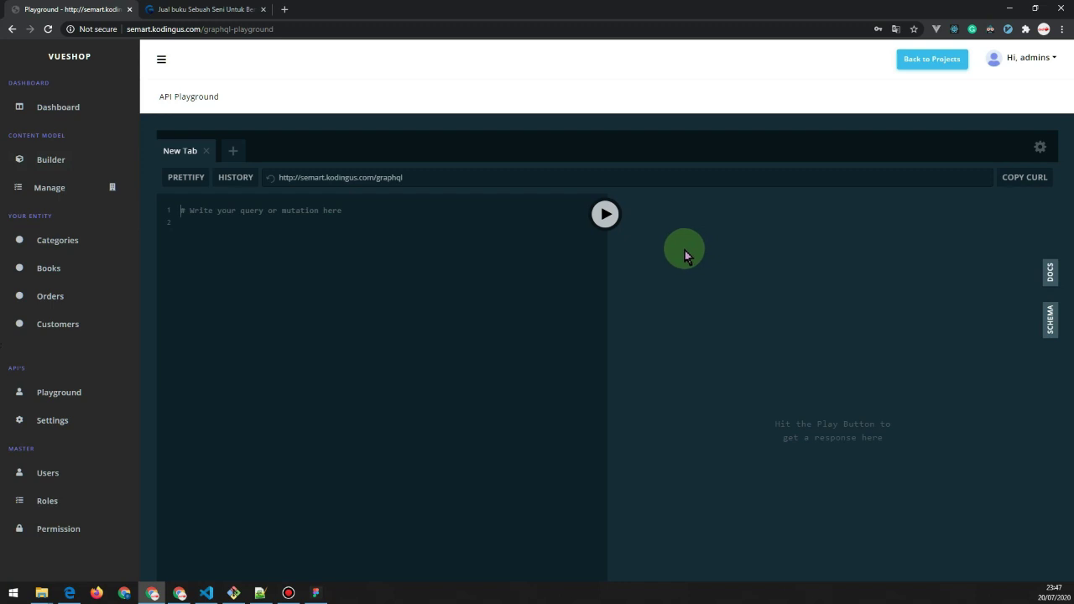
left_click(1049, 273)
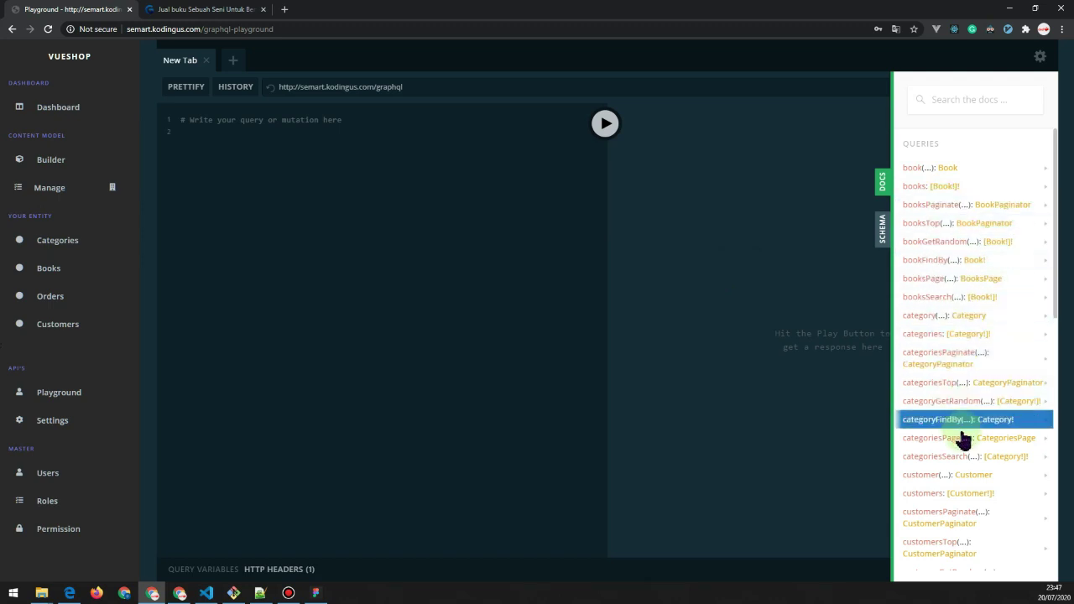
left_click(983, 172)
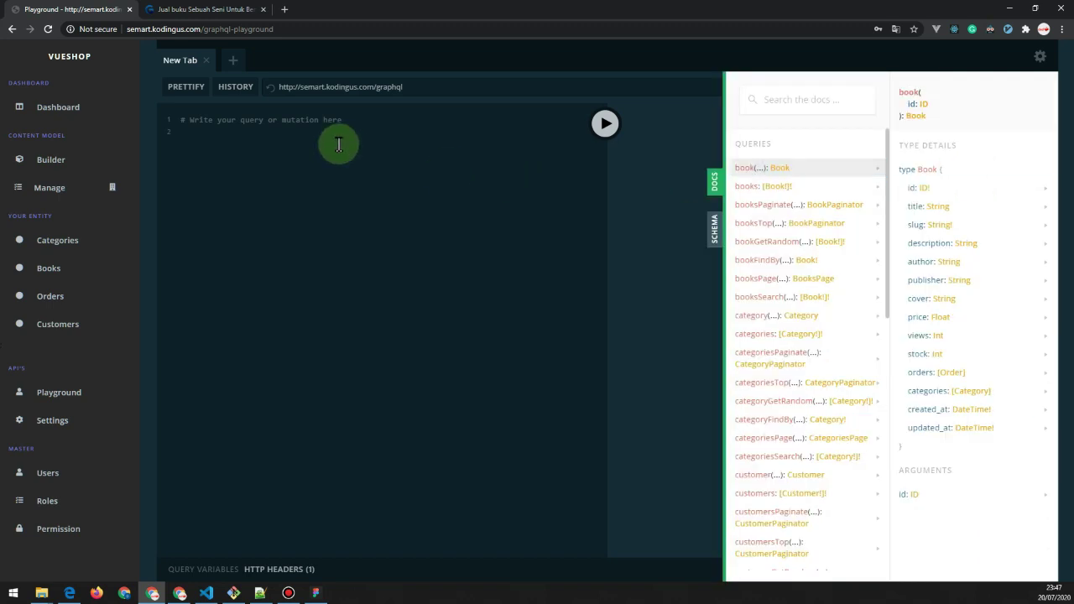
left_click(772, 189)
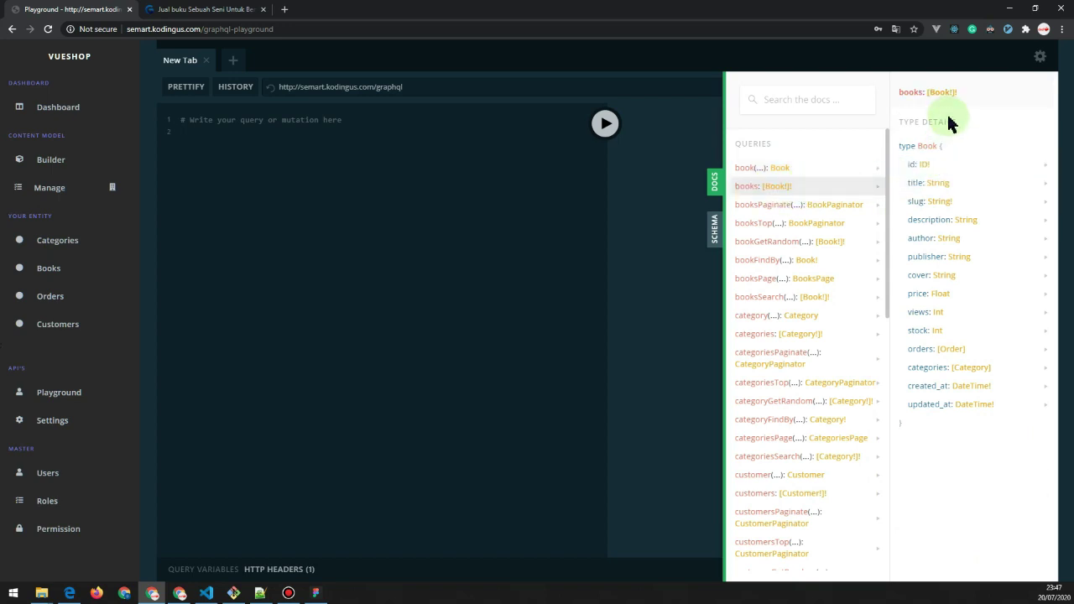
left_click_drag(930, 173, 975, 125)
left_click(915, 150)
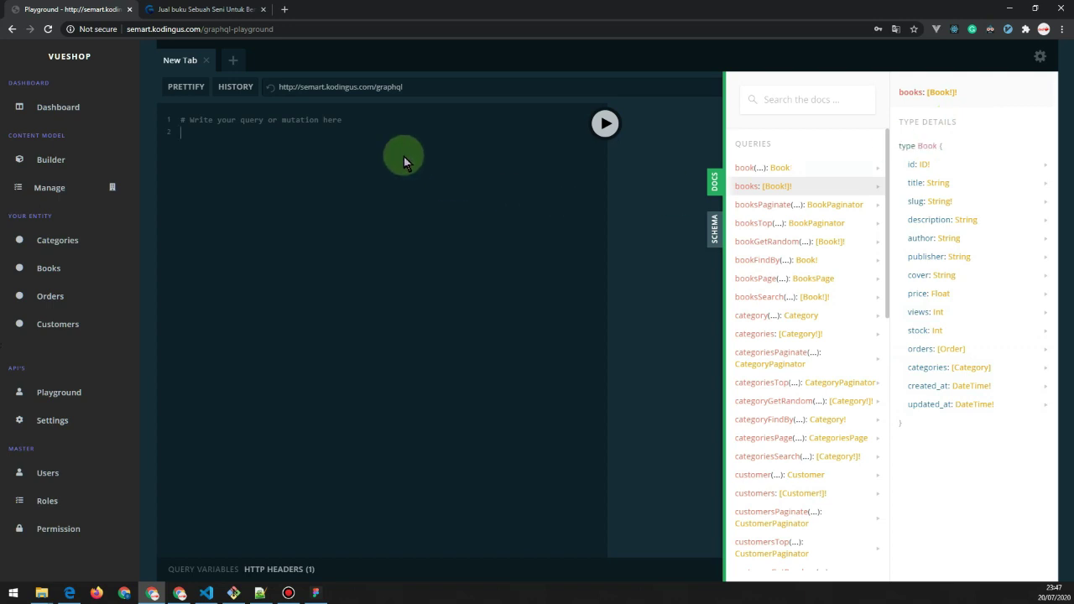
Replace the editor's placeholder with a books query requesting title, slug and description.
key("ctrl+a")
key("BackSpace")
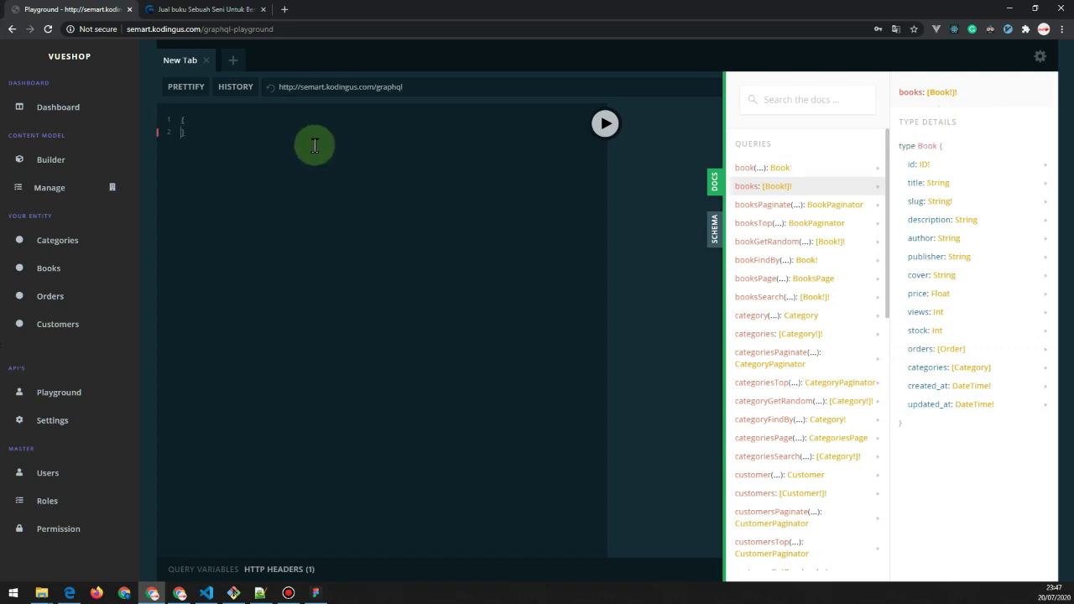
key("BackSpace")
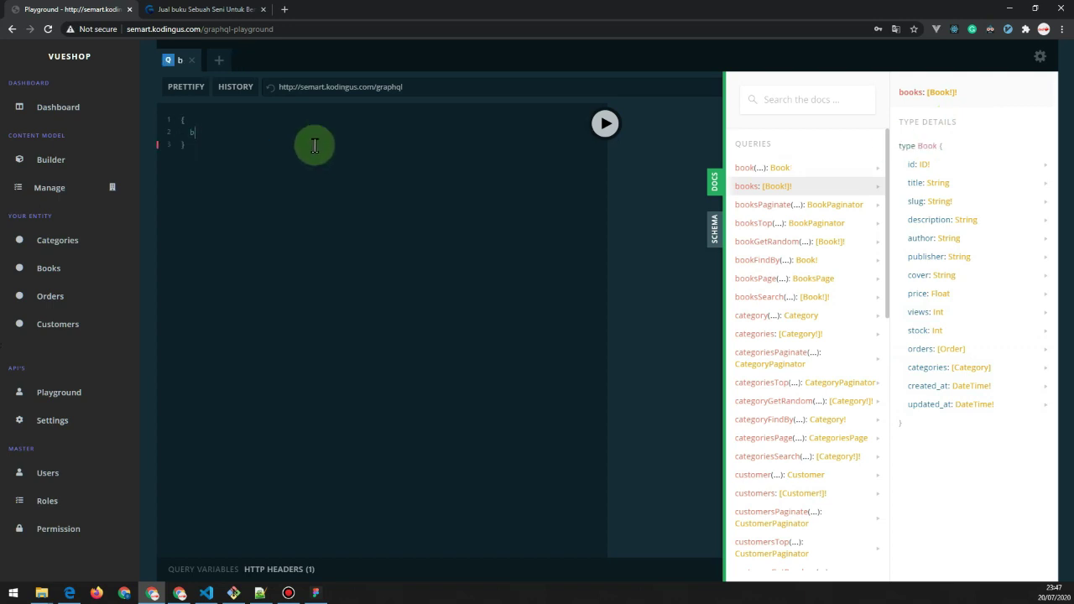
type("ooks")
type("(")
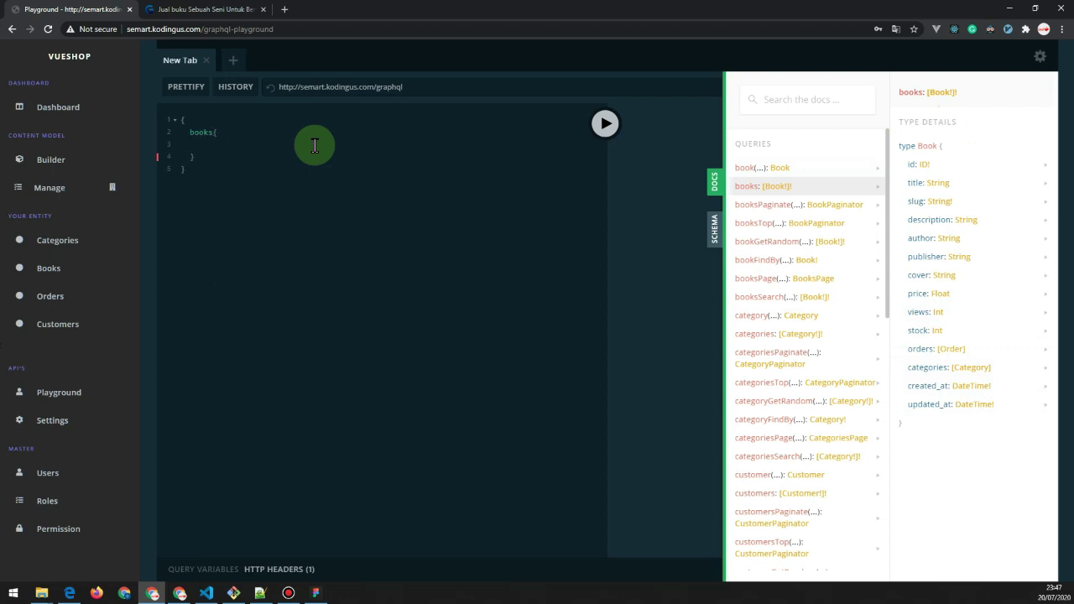
type("t")
key("Return")
type("slug     d")
key("Return")
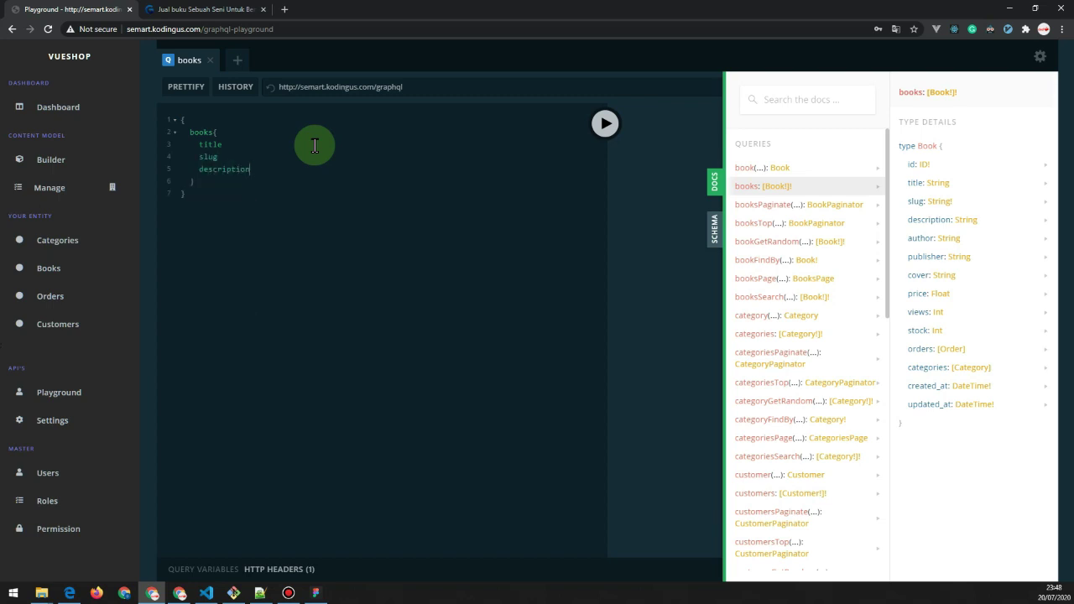
Add the author, price and publisher fields to the books query.
type("a")
key("Return")
type("p")
key("Return")
type("p")
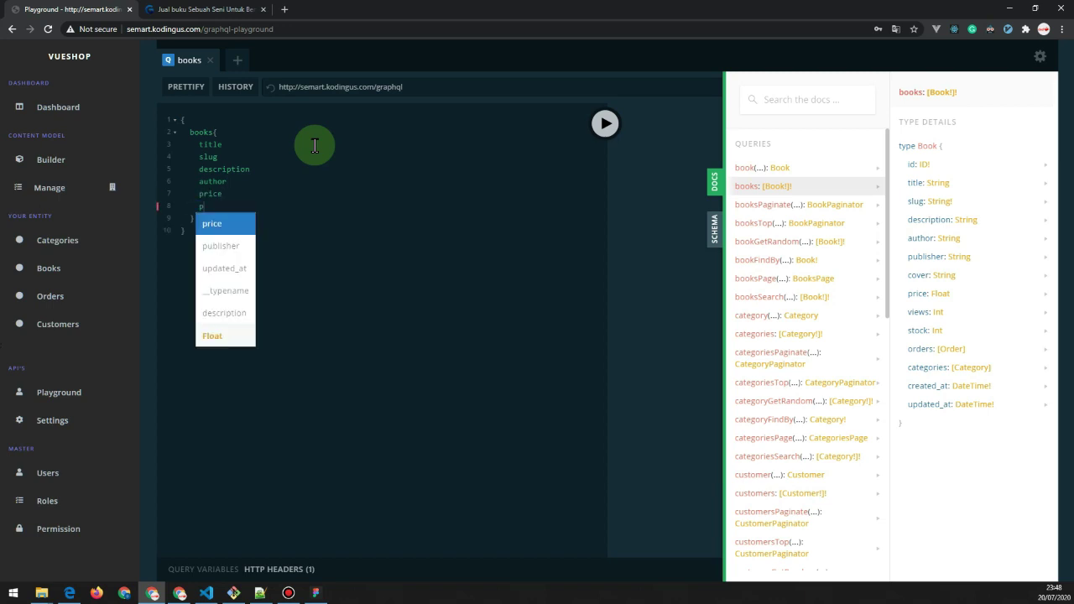
key("Down")
key("Down")
key("Down")
key("Up")
key("Up")
key("Return")
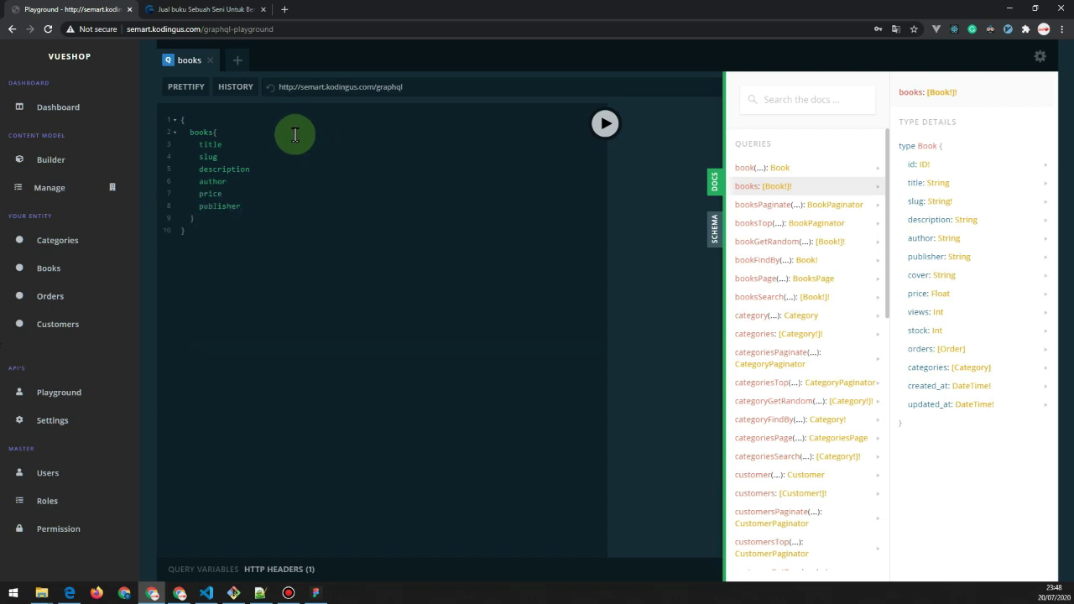
left_click(713, 180)
left_click(605, 123)
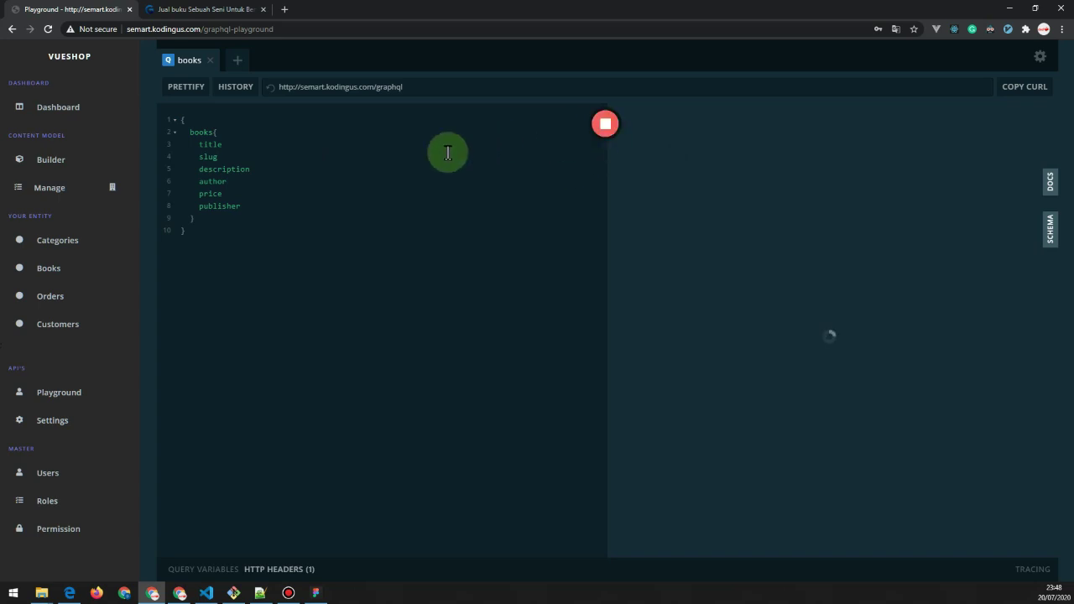
left_click_drag(647, 127, 667, 378)
left_click(656, 386)
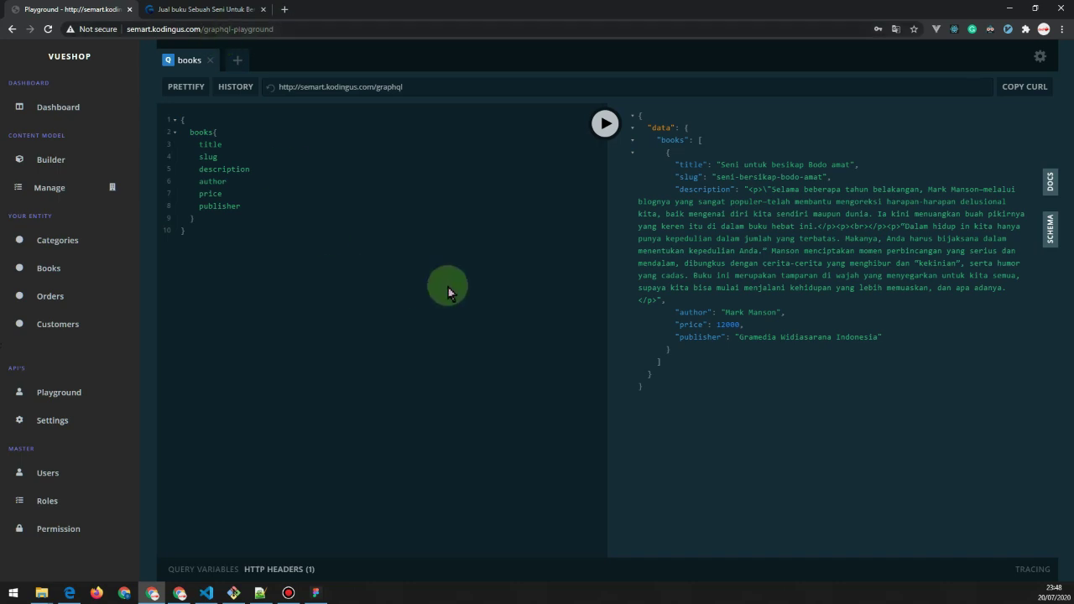
triple_click(309, 84)
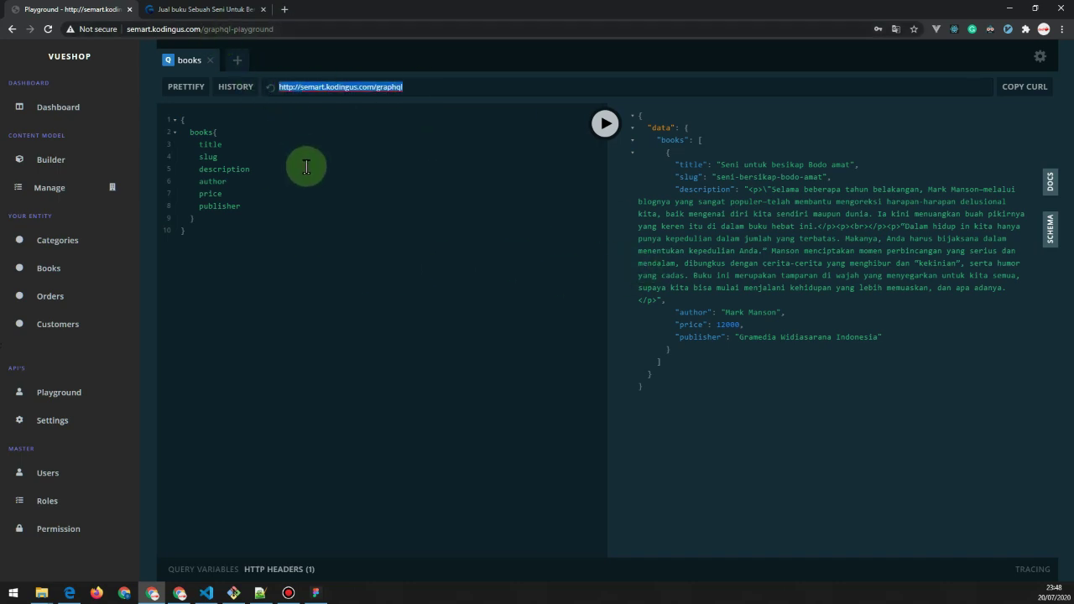
left_click(306, 167)
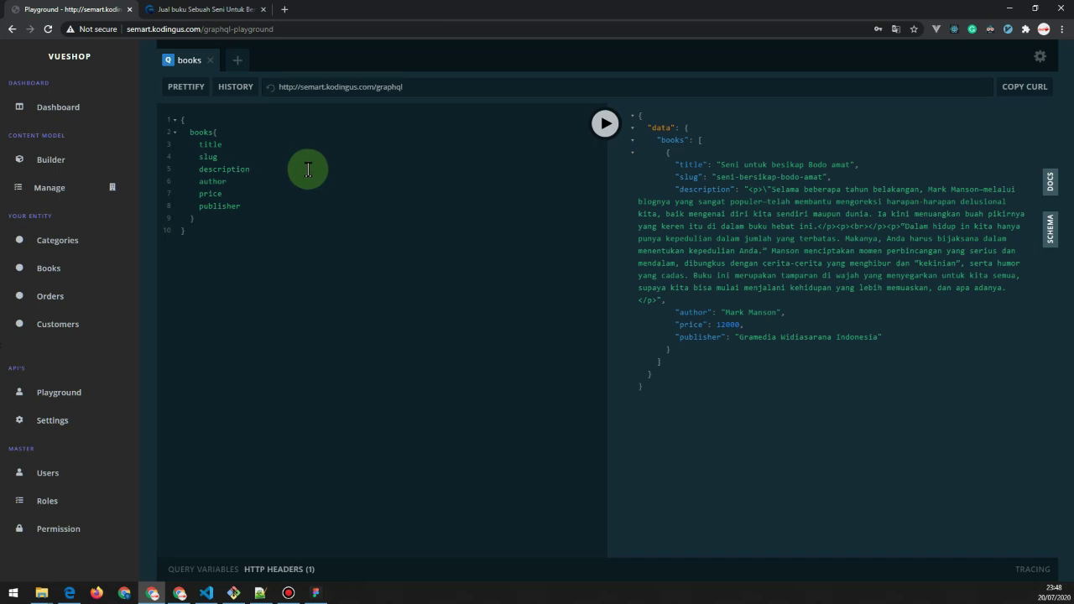
left_click_drag(433, 86, 263, 87)
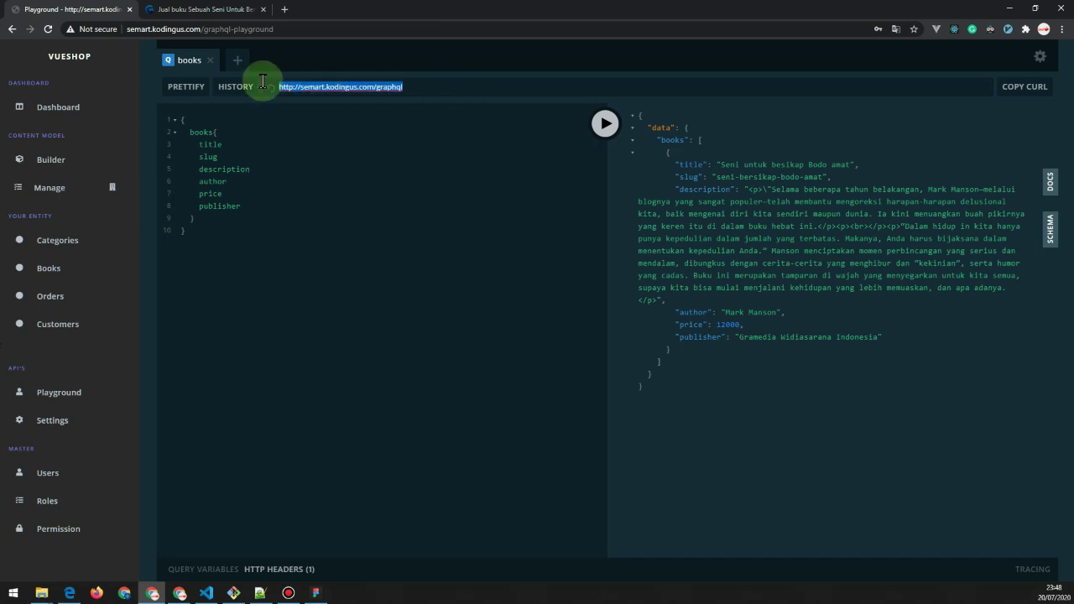
left_click(307, 223)
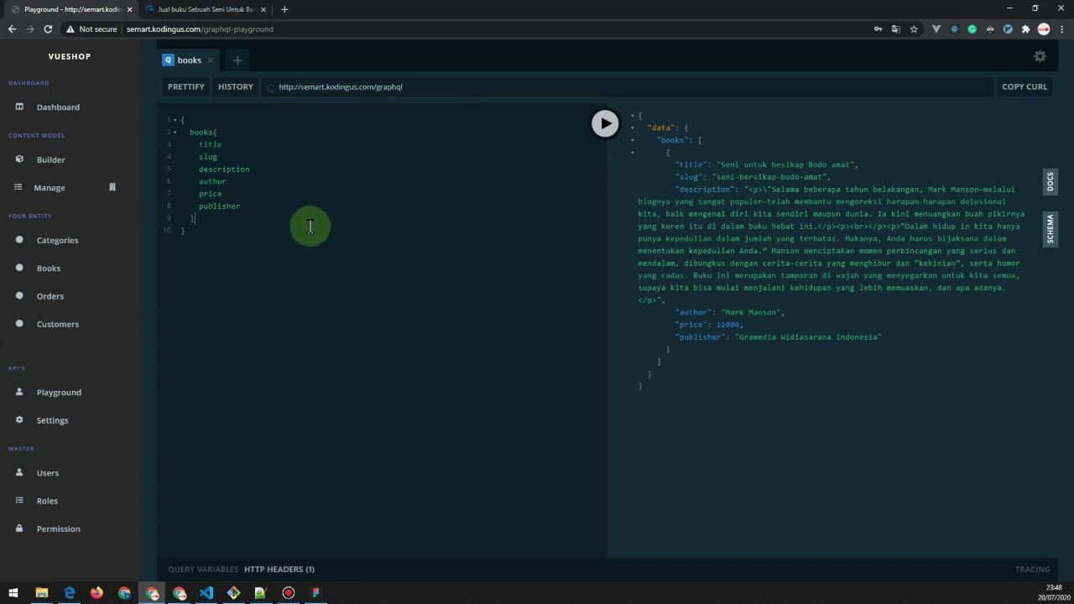
key("ctrl+a")
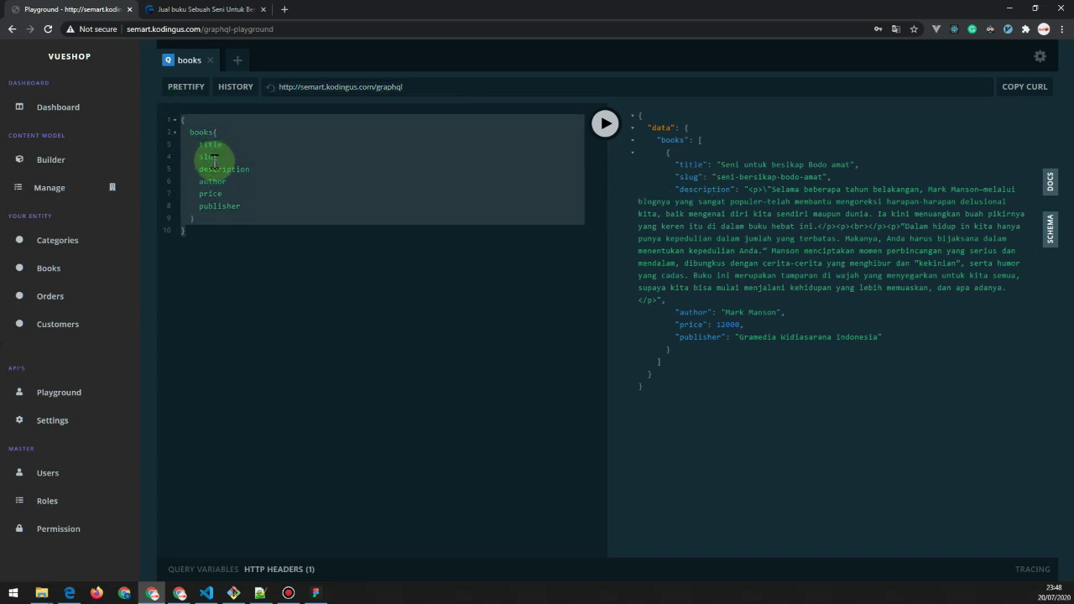
left_click(206, 133)
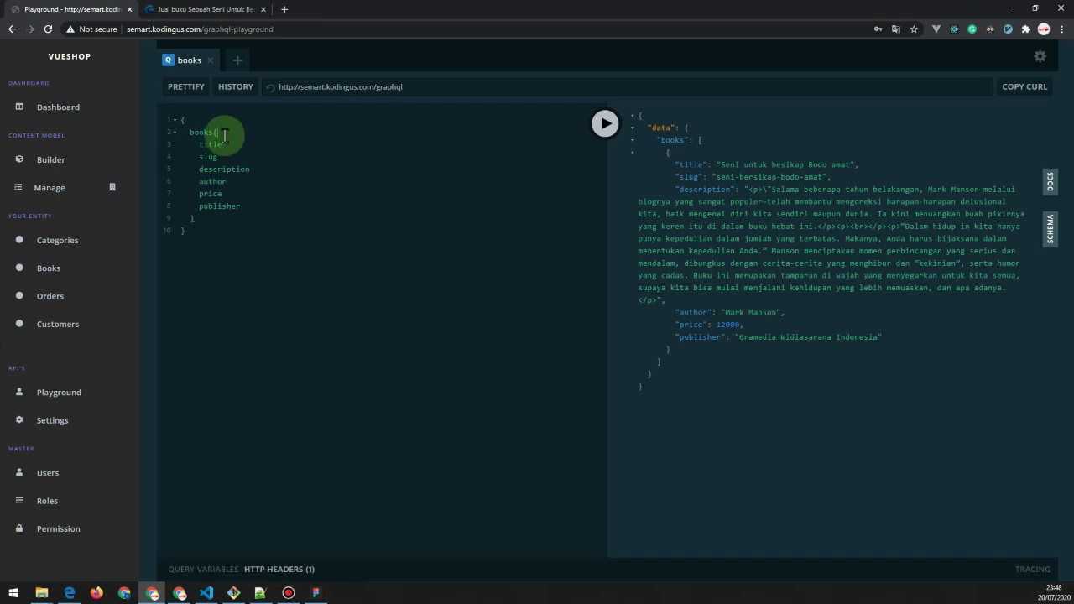
double_click(204, 132)
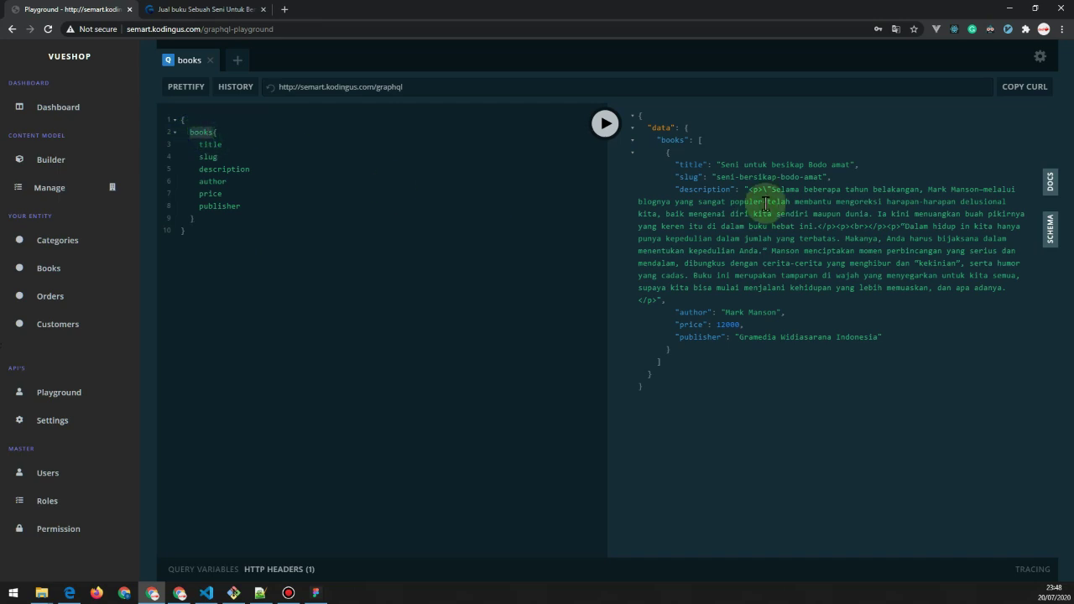
left_click(217, 252)
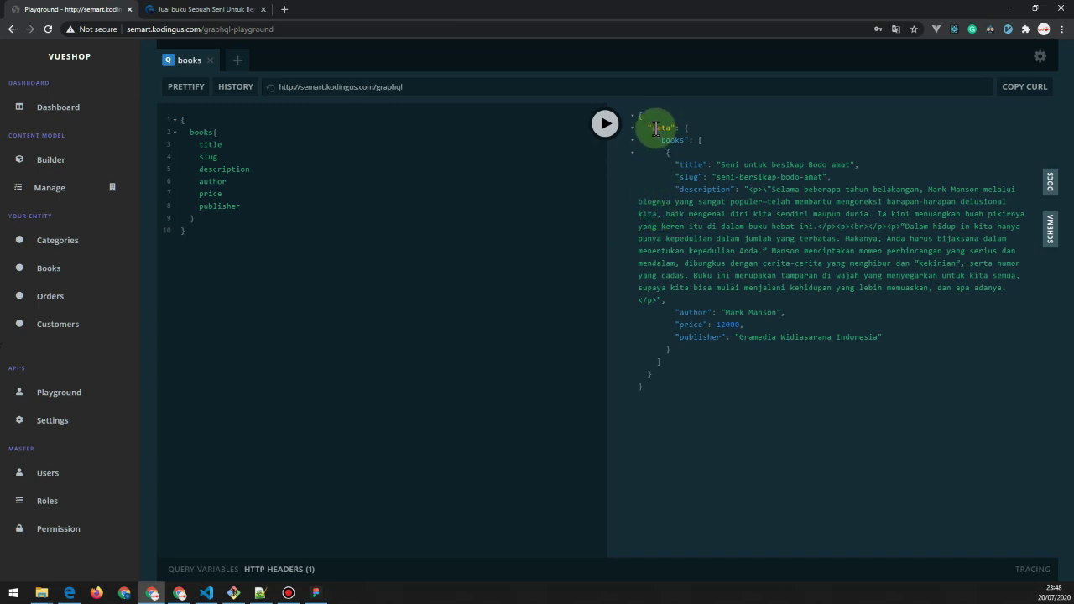
mouse_move(647, 126)
left_mouse_down()
mouse_move(700, 403)
mouse_move(675, 389)
mouse_move(647, 125)
left_mouse_up()
left_click(746, 228)
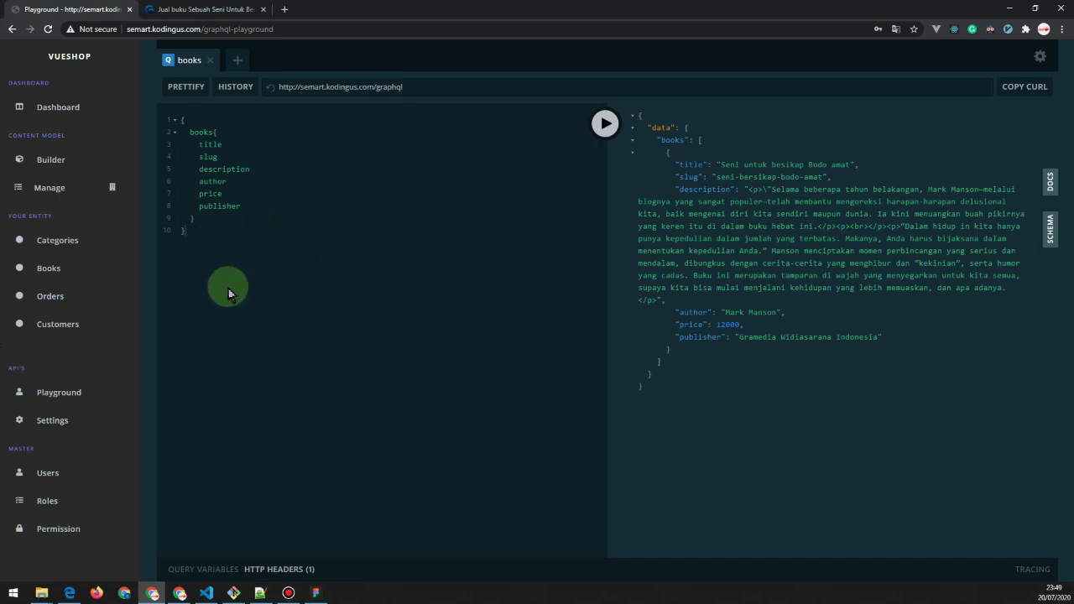
mouse_move(291, 596)
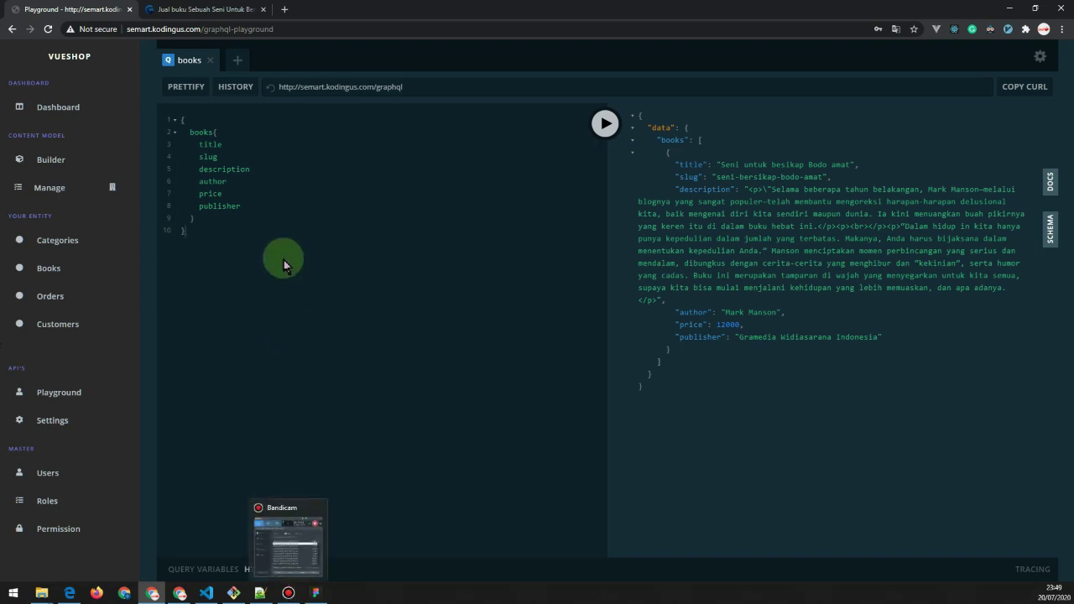
left_click(289, 592)
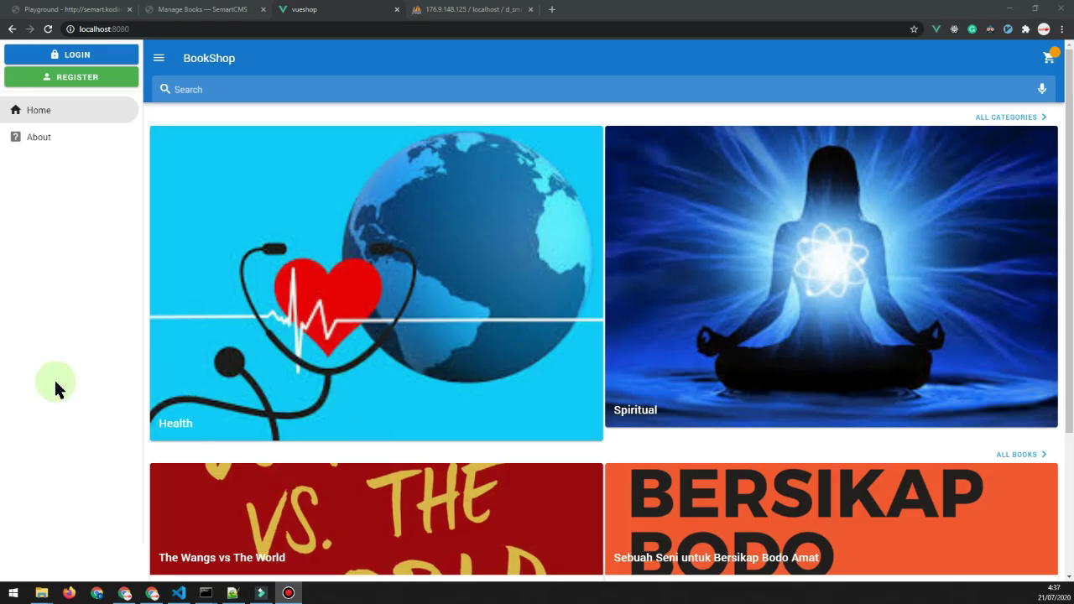
Scroll through the BookShop storefront's categories and book prices, then return to the GraphQL playground.
left_click(55, 388)
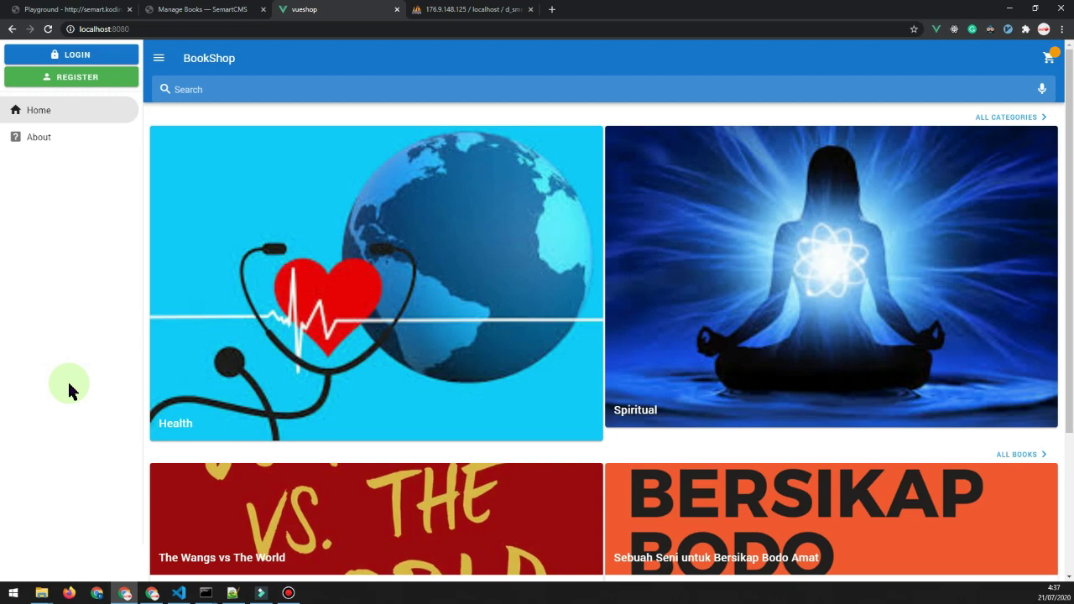
scroll(71, 388, "down", 3)
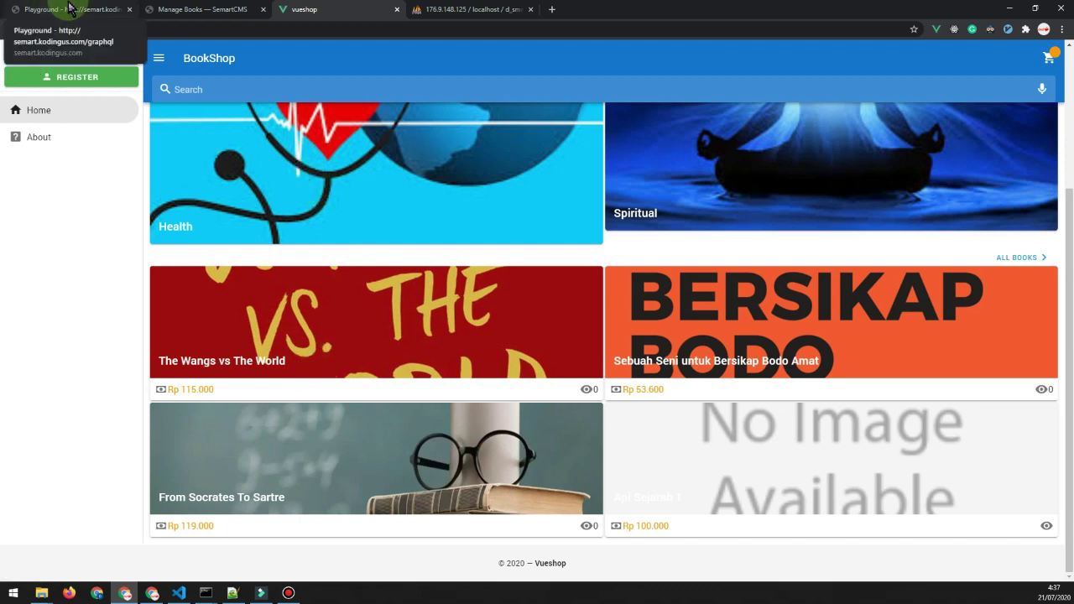
left_click(70, 8)
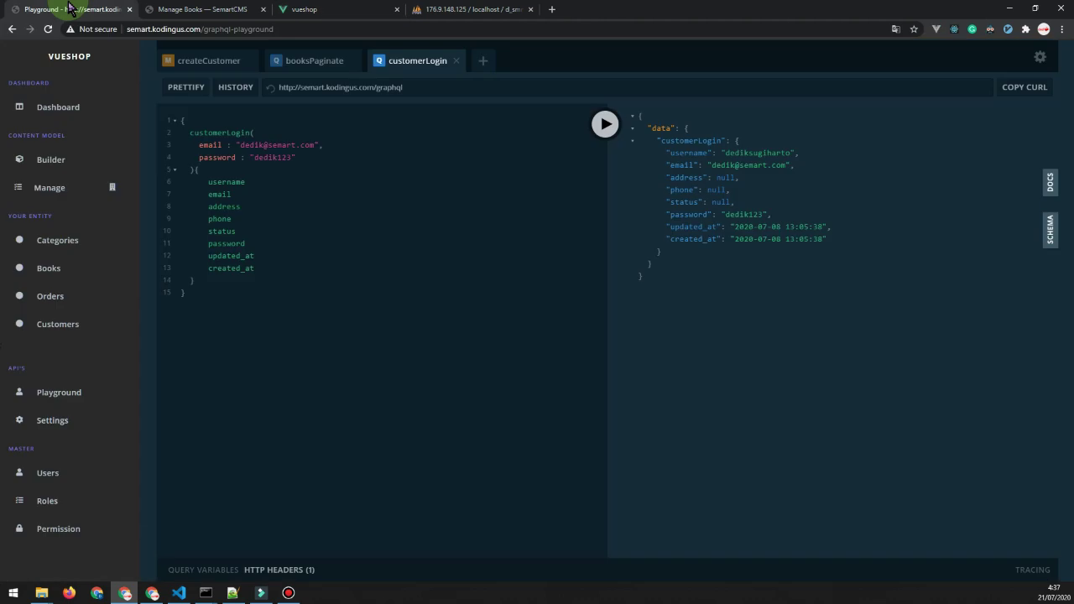
left_click(305, 10)
scroll(265, 419, "up", 3)
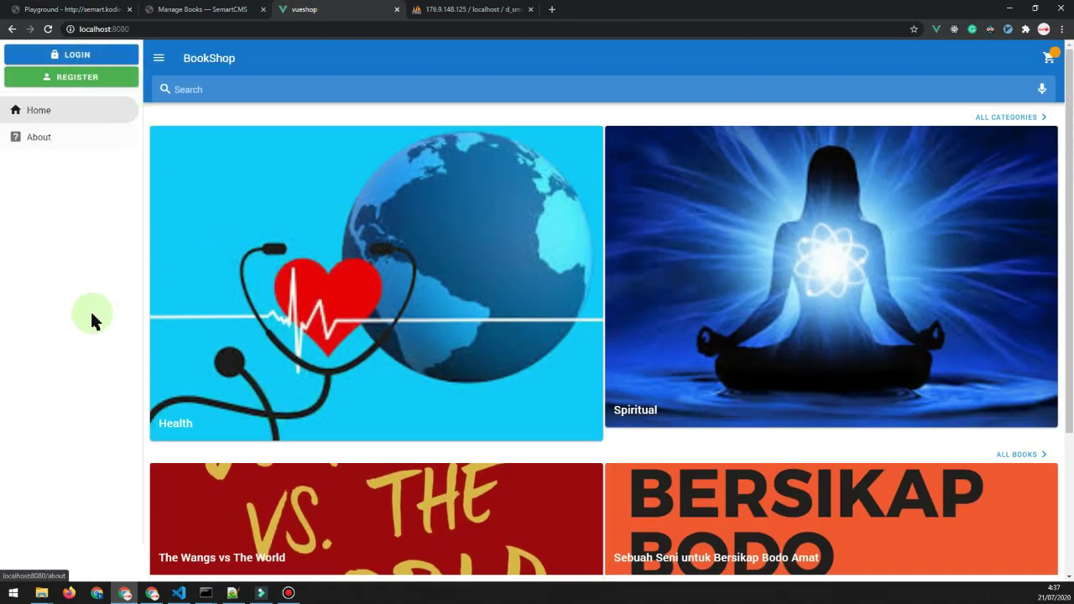
scroll(121, 378, "down", 3)
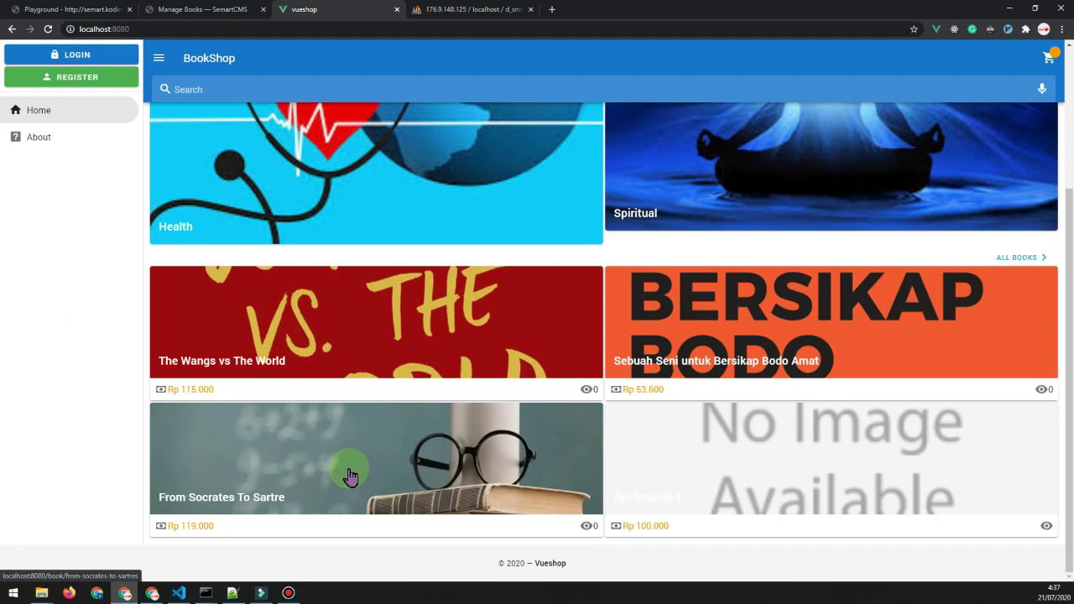
scroll(350, 477, "up", 5)
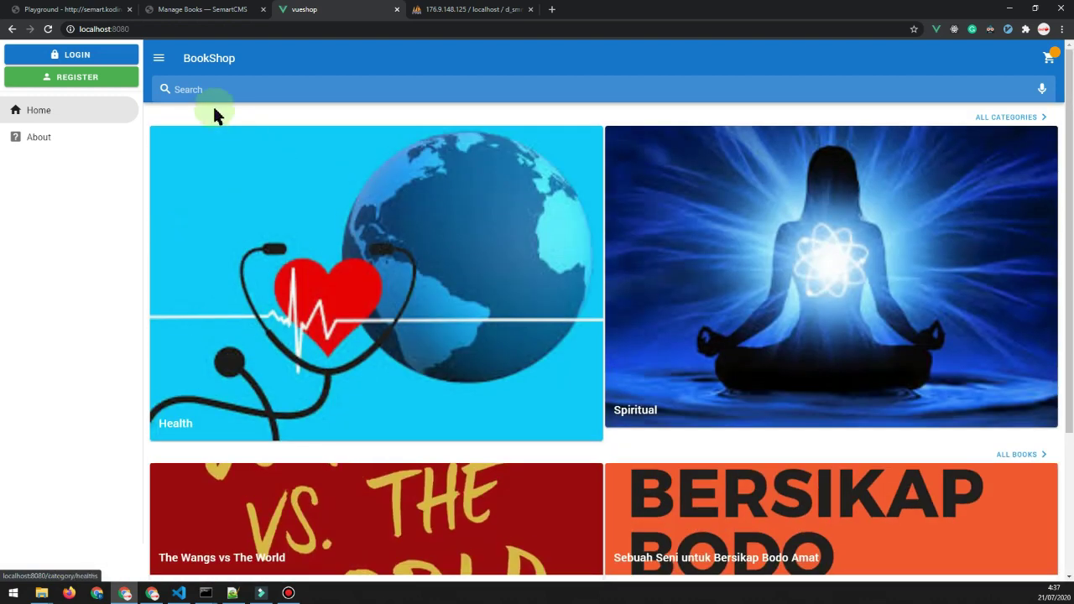
left_click(21, 9)
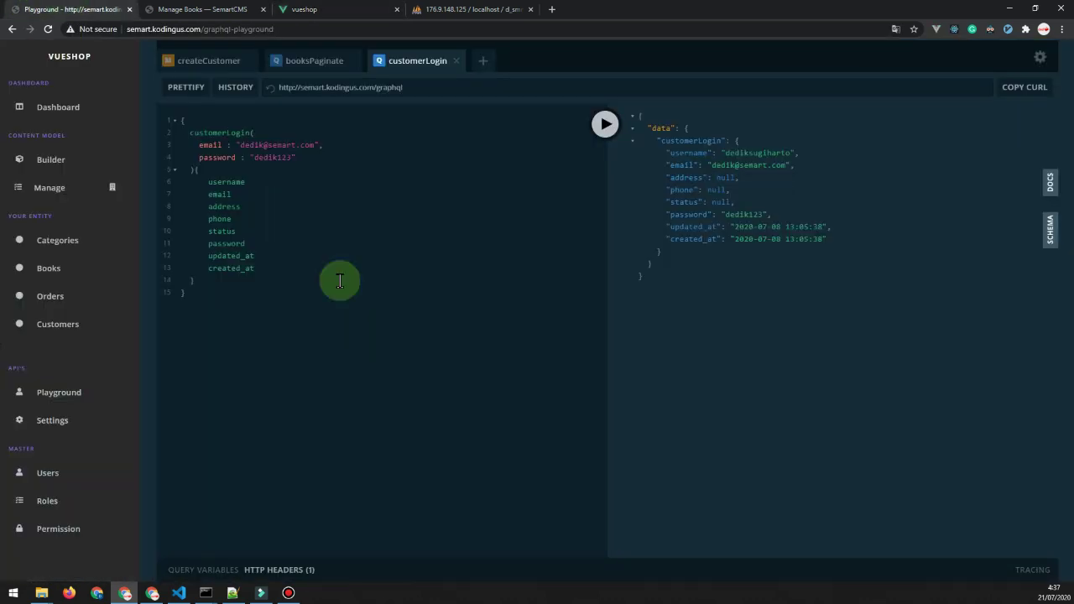
Check booksPaginate's first argument in DOCS and rerun the 19-book title, description, cover query.
left_click(308, 60)
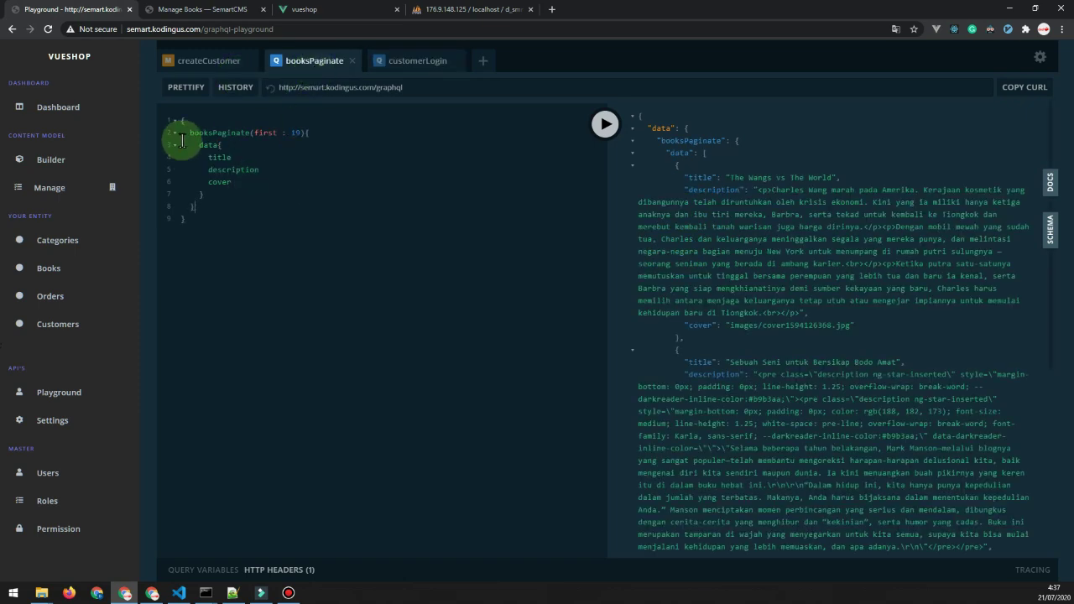
left_click(1050, 182)
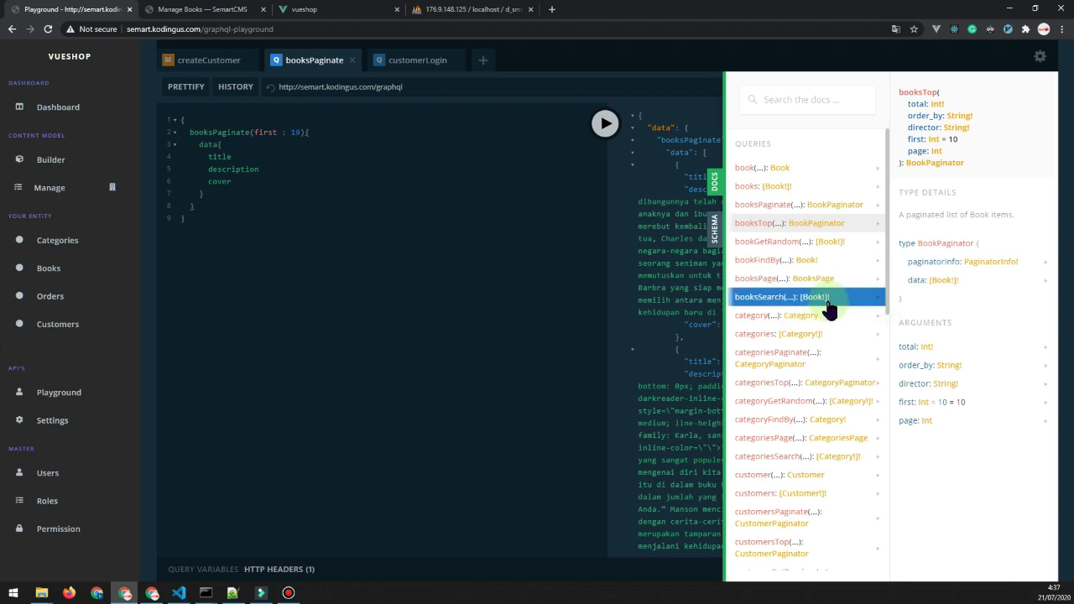
left_click(793, 207)
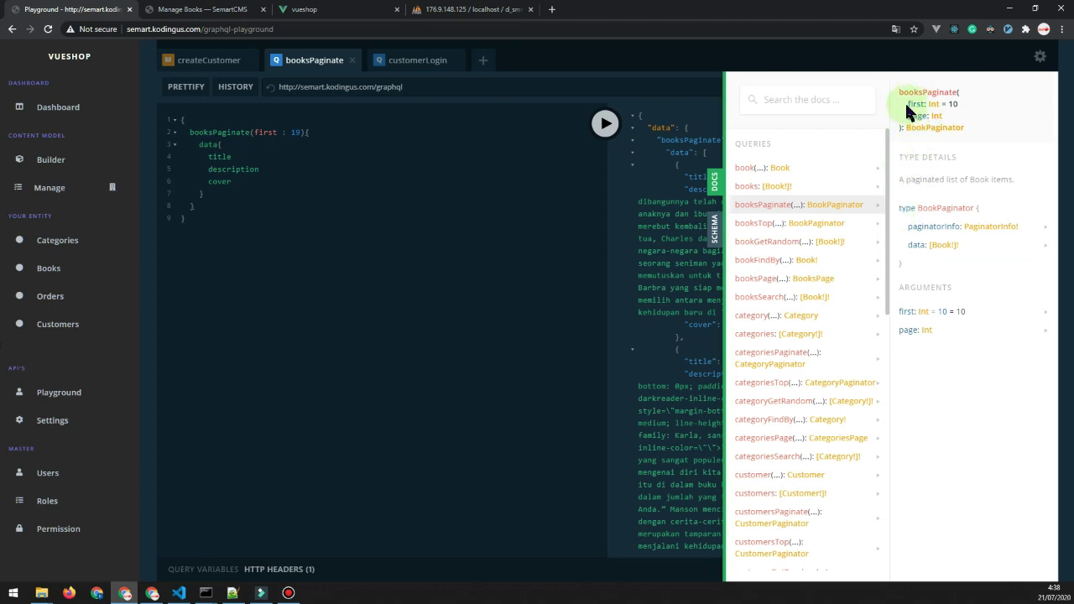
left_click_drag(906, 105, 946, 104)
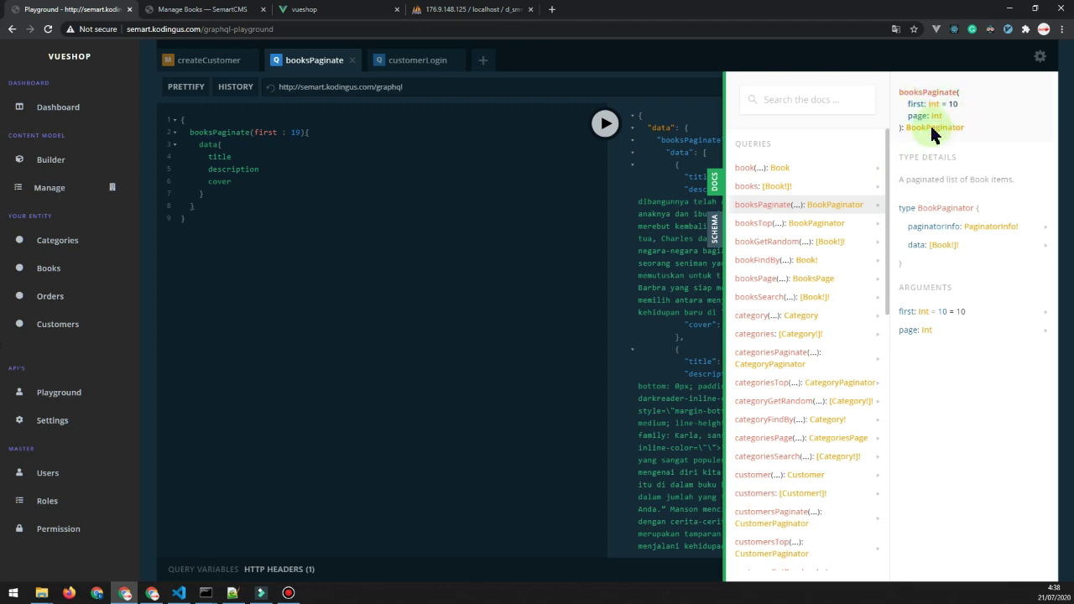
left_click_drag(180, 132, 269, 218)
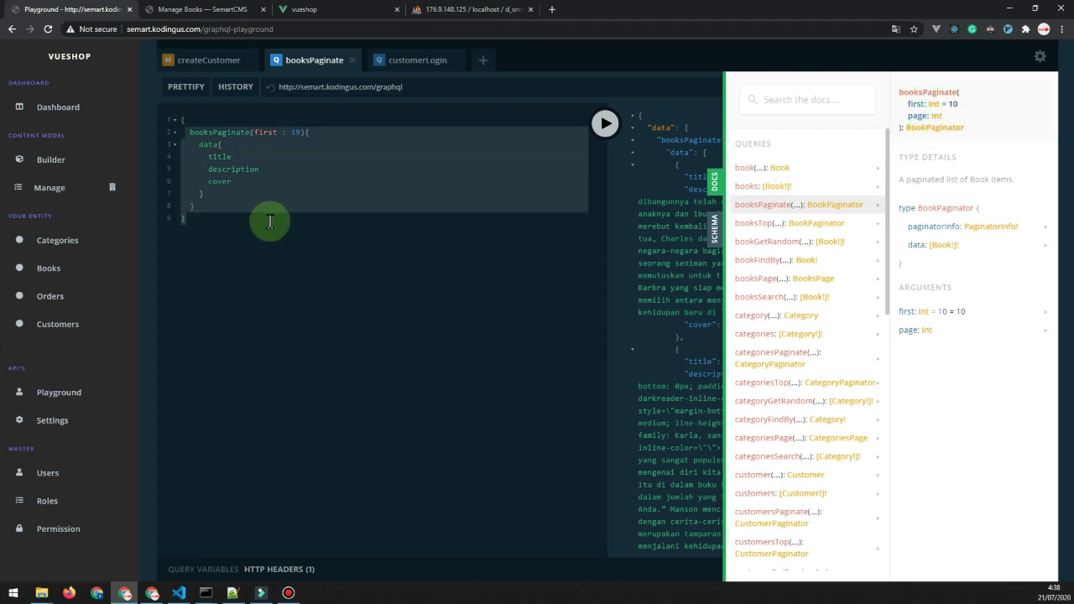
left_click(600, 125)
Close DOCS and review the returned books JSON alongside the query text.
left_click(714, 181)
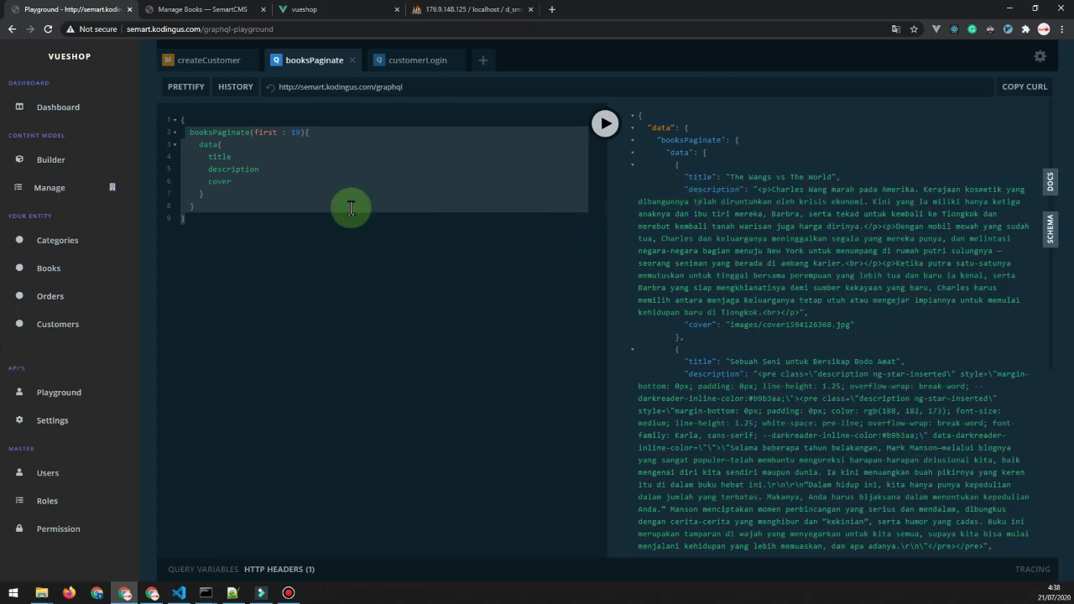
left_click_drag(638, 114, 719, 401)
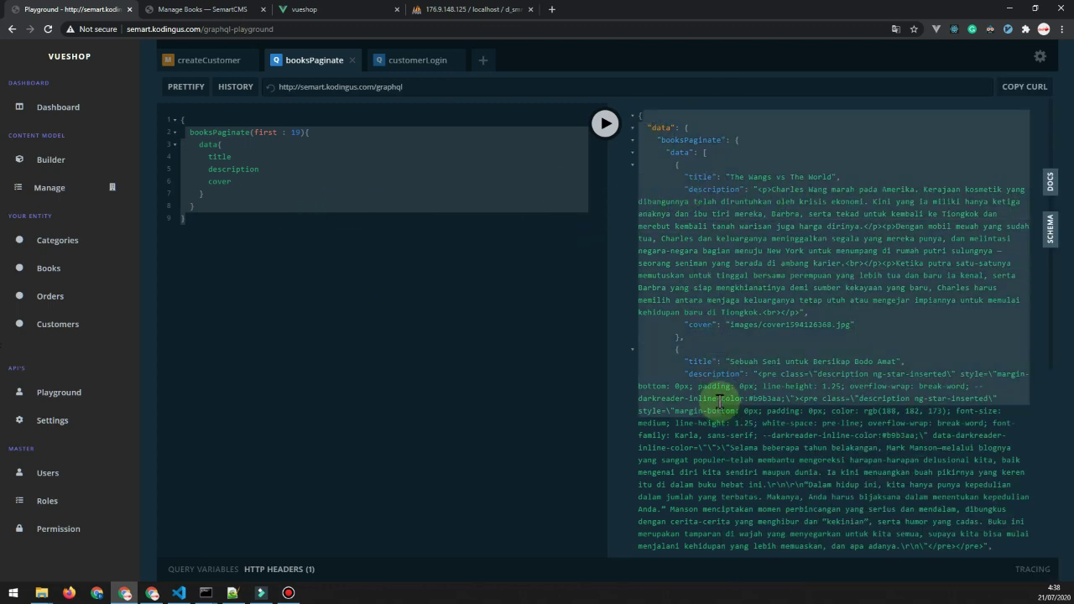
left_click(252, 235)
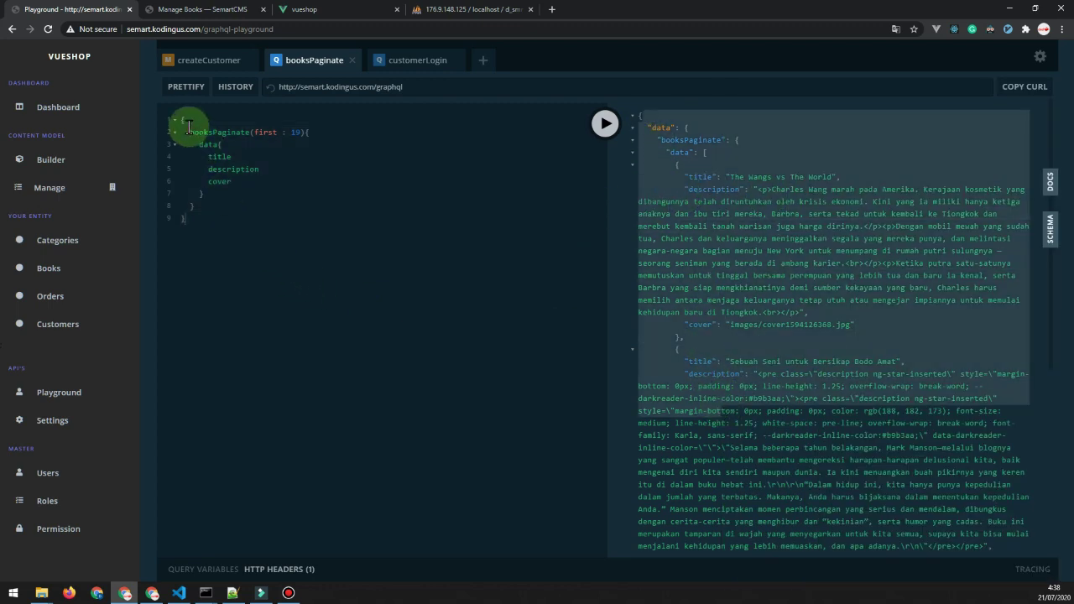
left_click_drag(184, 125, 196, 221)
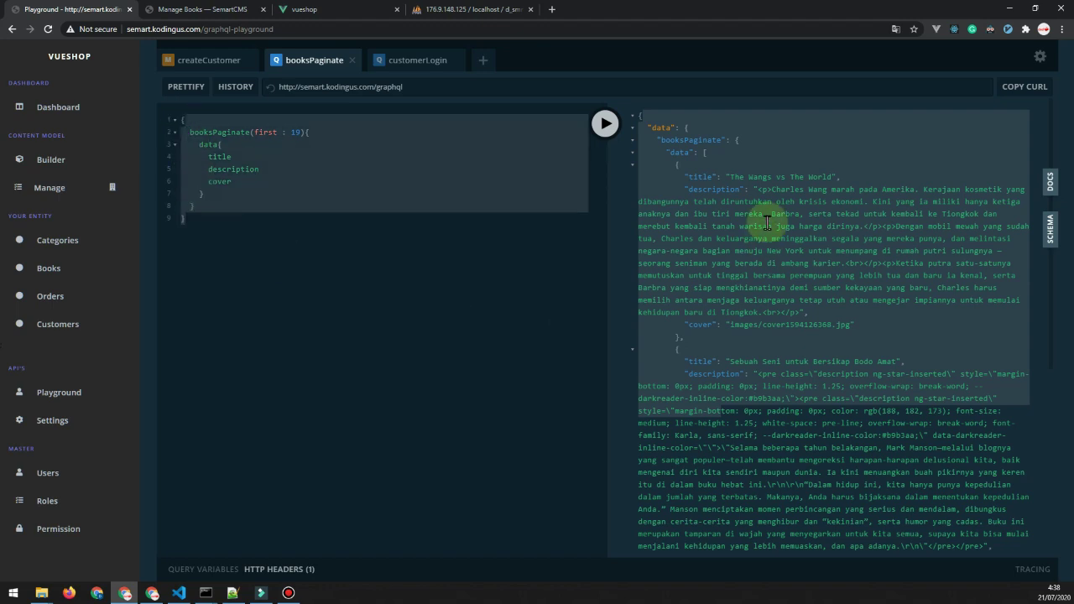
left_click(663, 134)
left_click(343, 265)
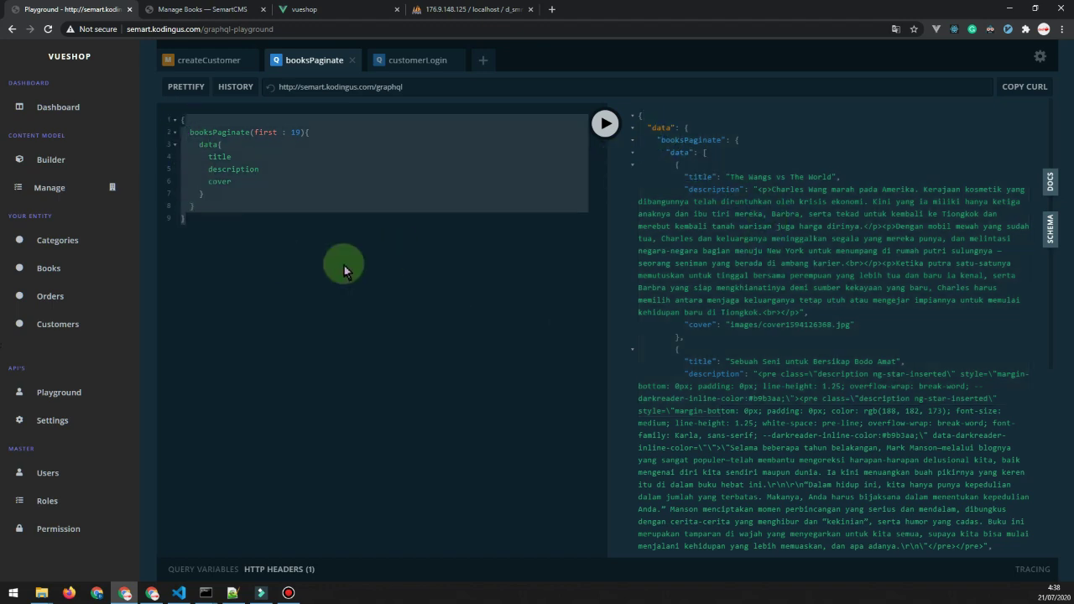
left_click(179, 591)
Scroll graphql.js to the top and compare FIRST_TEN_BOOKS_QUERY with the playground's booksPaginate query.
left_click(305, 288)
scroll(367, 362, "up", 5)
scroll(367, 363, "up", 20)
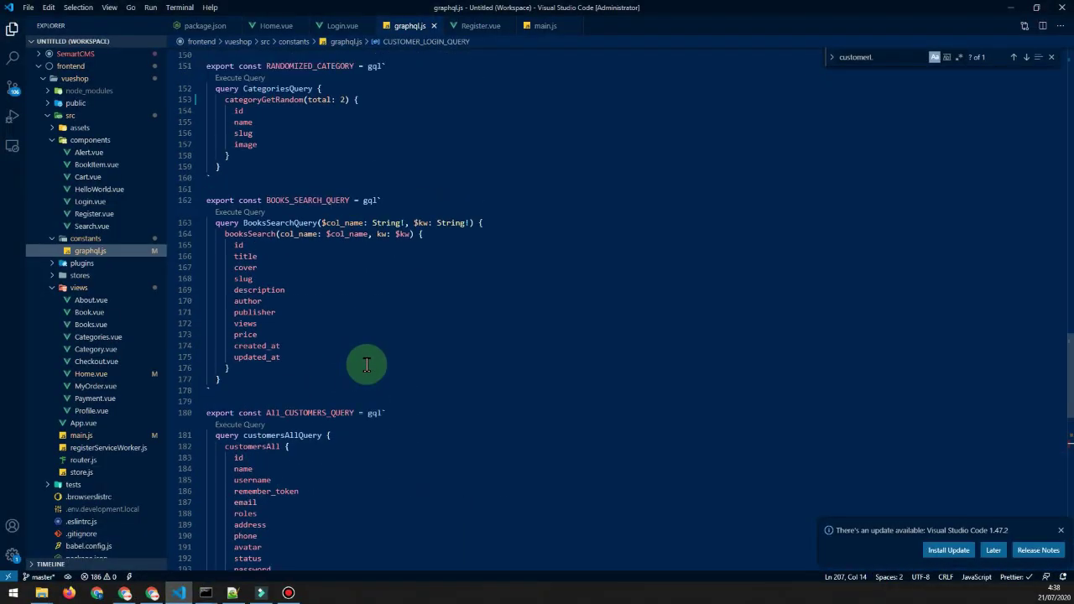
scroll(367, 363, "up", 20)
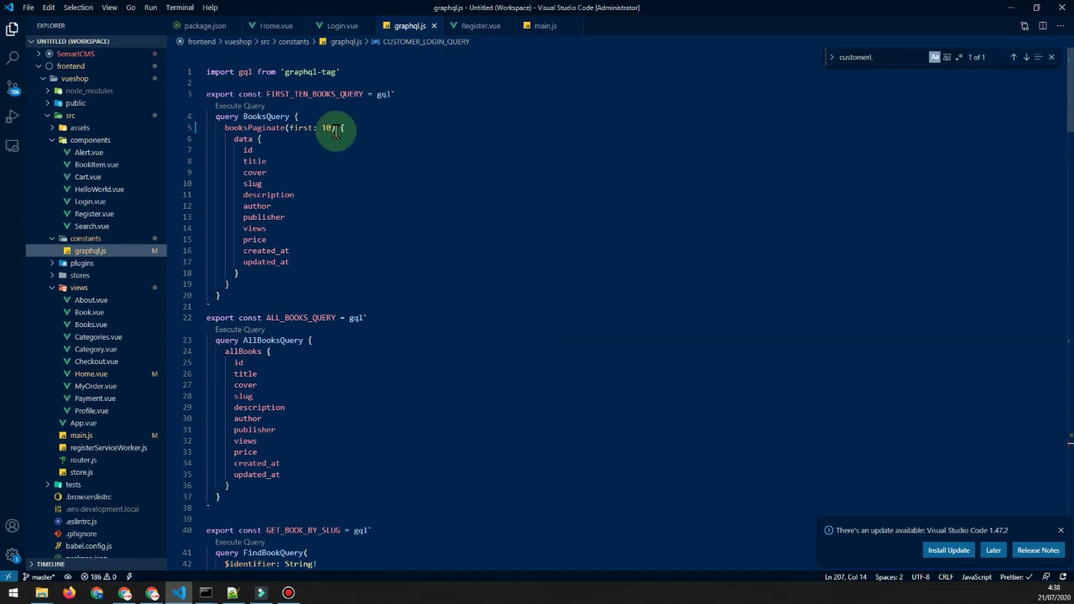
key("alt+Tab")
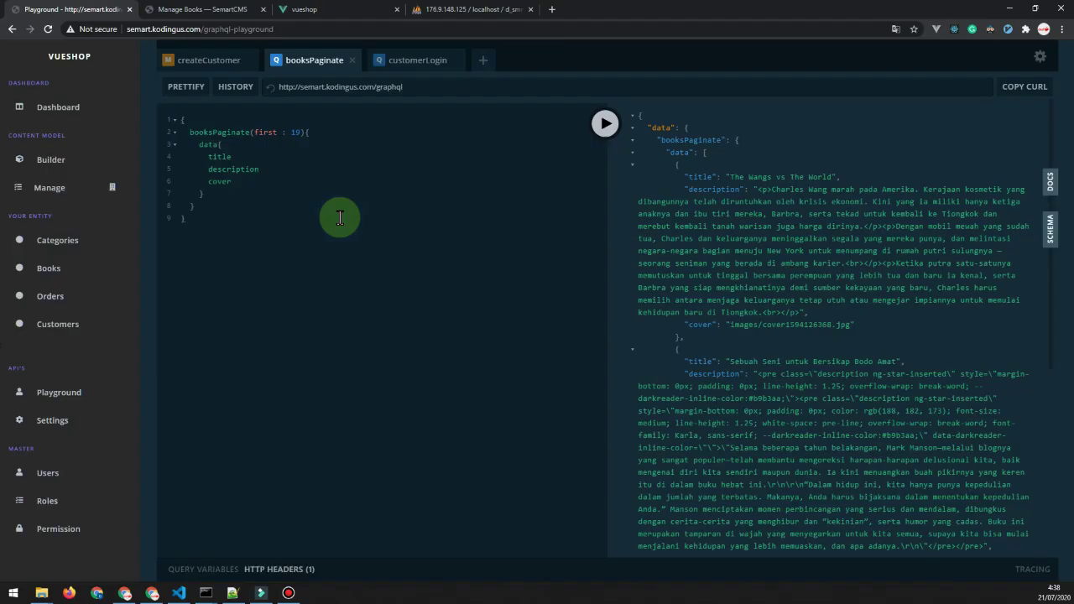
left_click_drag(176, 130, 210, 213)
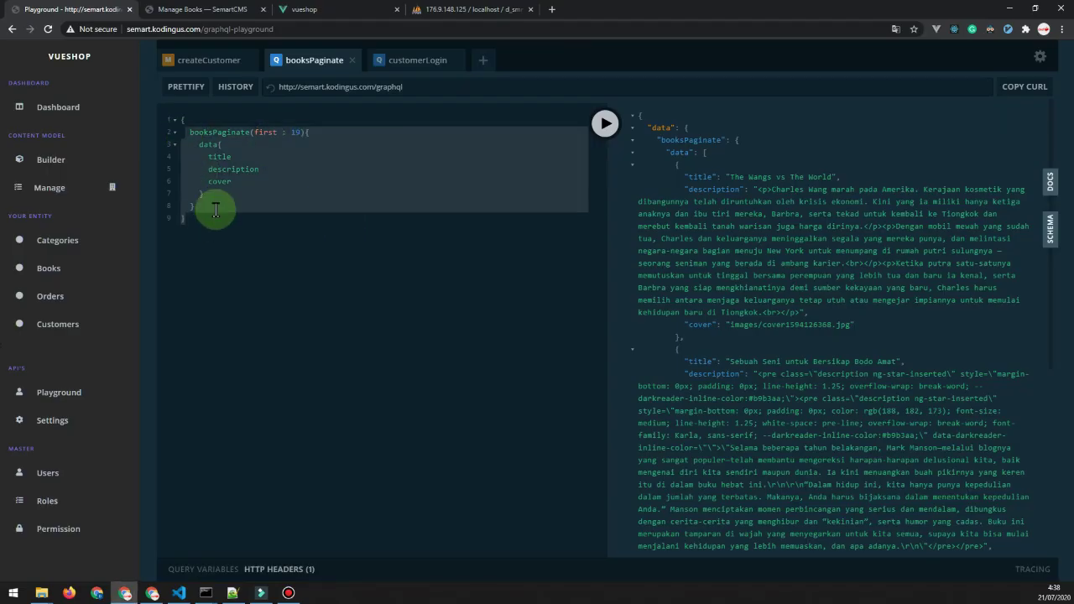
key("alt+Tab")
left_click_drag(219, 126, 291, 298)
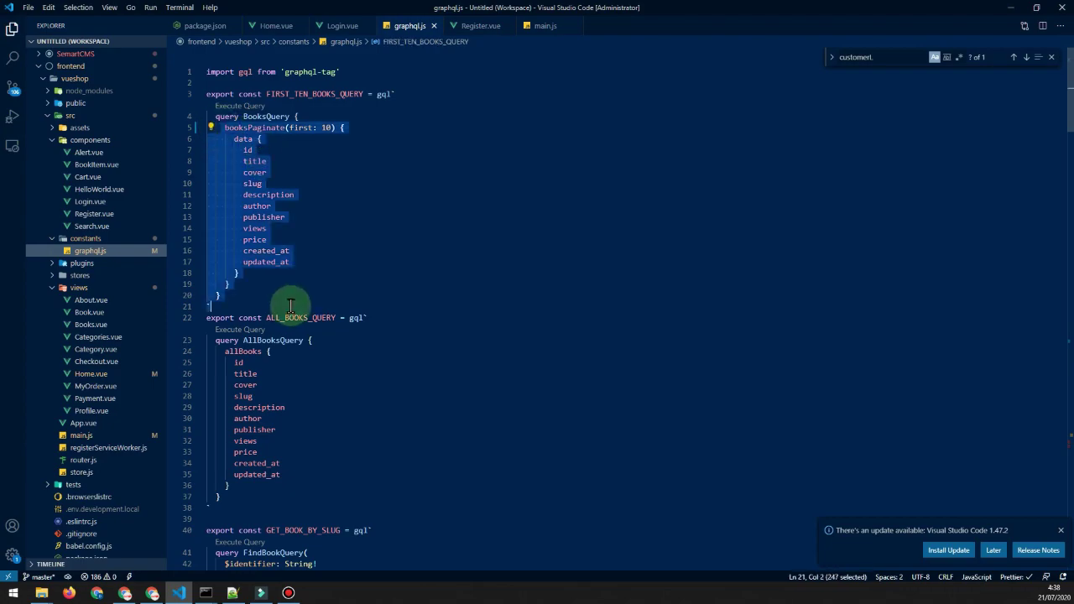
left_click(289, 228)
Select FIRST_TEN_BOOKS_QUERY's field lines from title through updated_at.
key("alt+Tab")
key("alt+Tab")
left_click(288, 144)
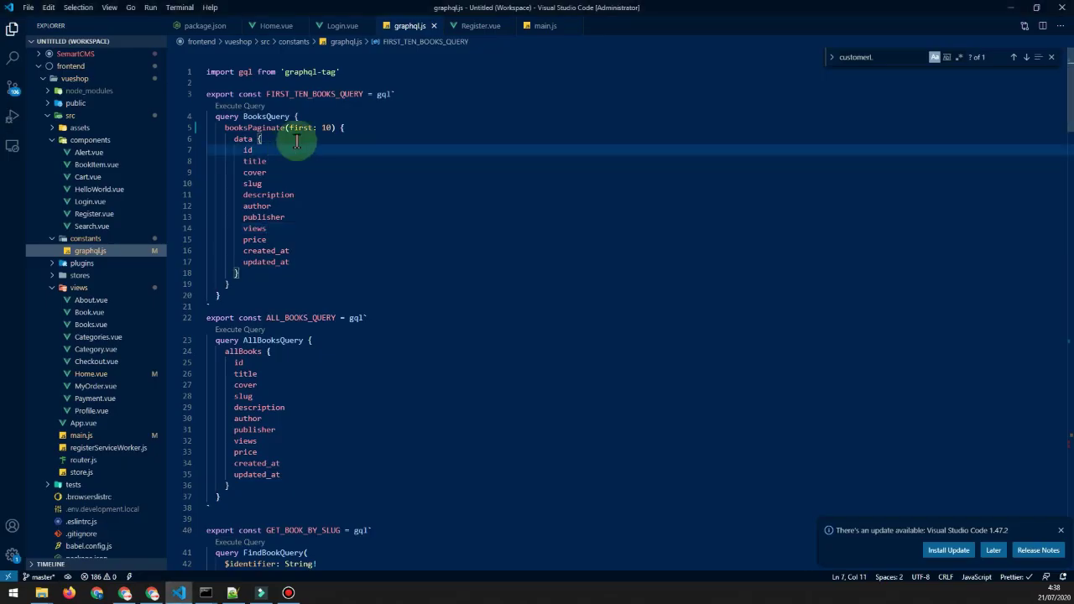
key("Down")
key("Home")
key("shift+Down")
key("shift+Down")
key("shift+Down")
key("shift+Down")
key("shift+Down")
key("shift+Down")
key("shift+Down")
key("shift+Down")
key("shift+Down")
key("shift+End")
key("ctrl+c")
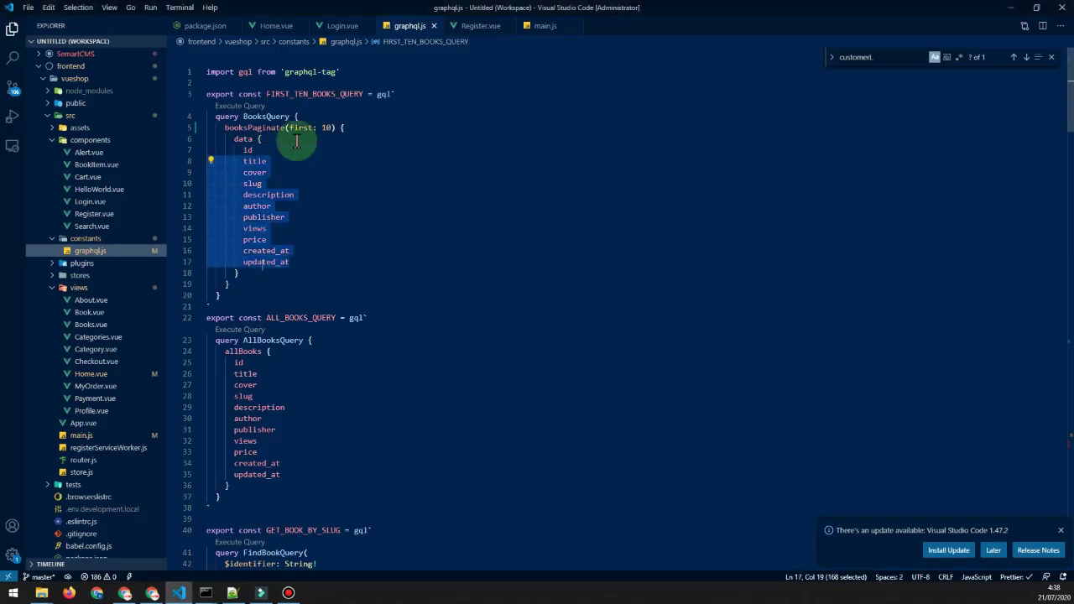
key("alt+Tab")
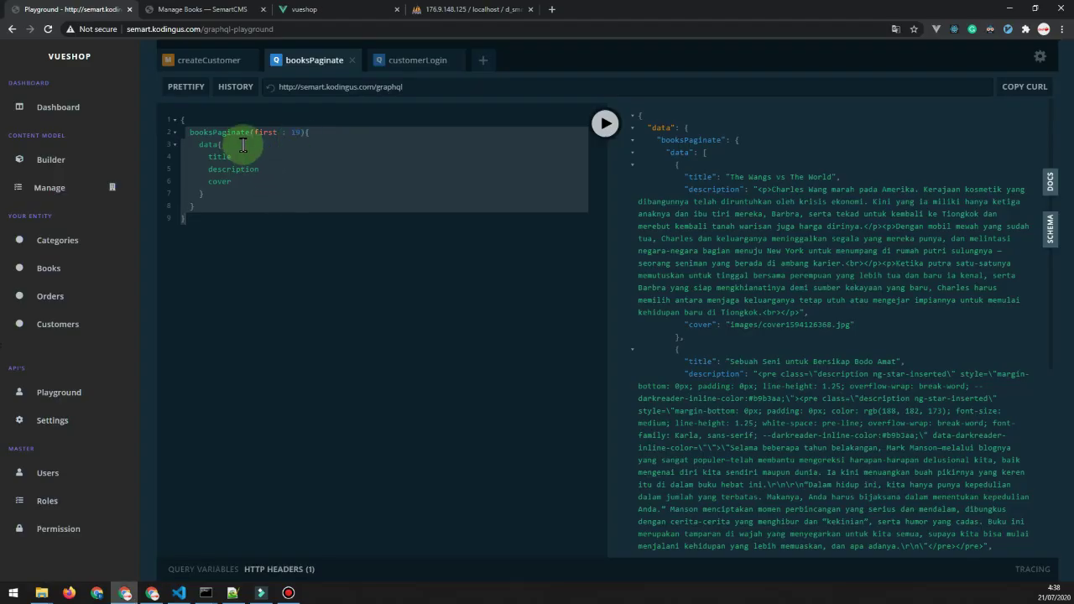
Replace the title, description and cover lines with the ten copied fields and run booksPaginate.
left_click(269, 157)
key("shift+Down")
key("shift+Down")
key("shift+End")
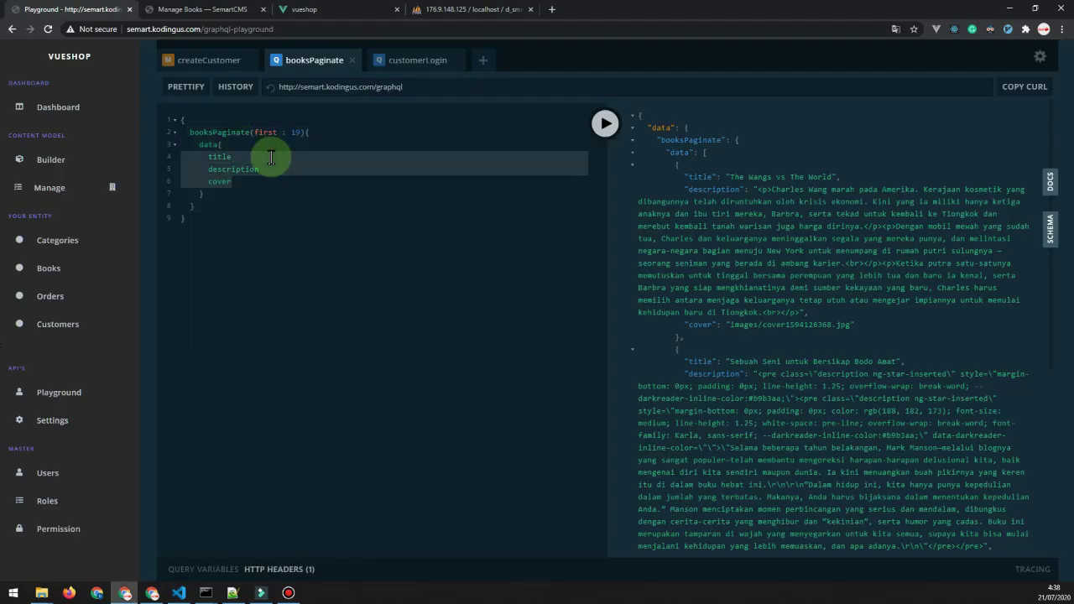
key("ctrl+v")
left_click(602, 125)
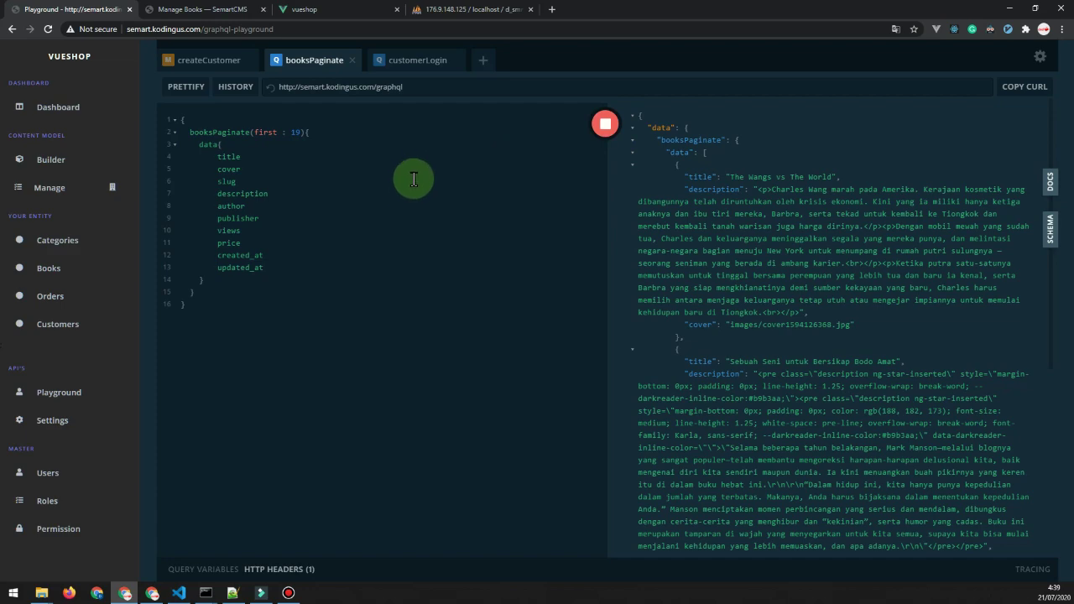
scroll(746, 331, "down", 5)
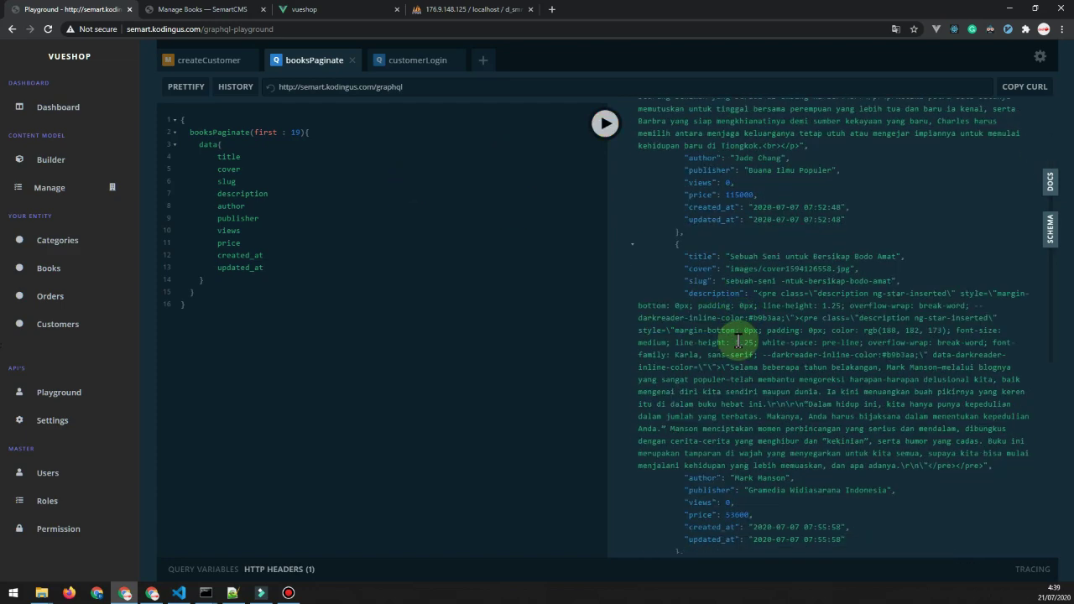
scroll(739, 340, "down", 5)
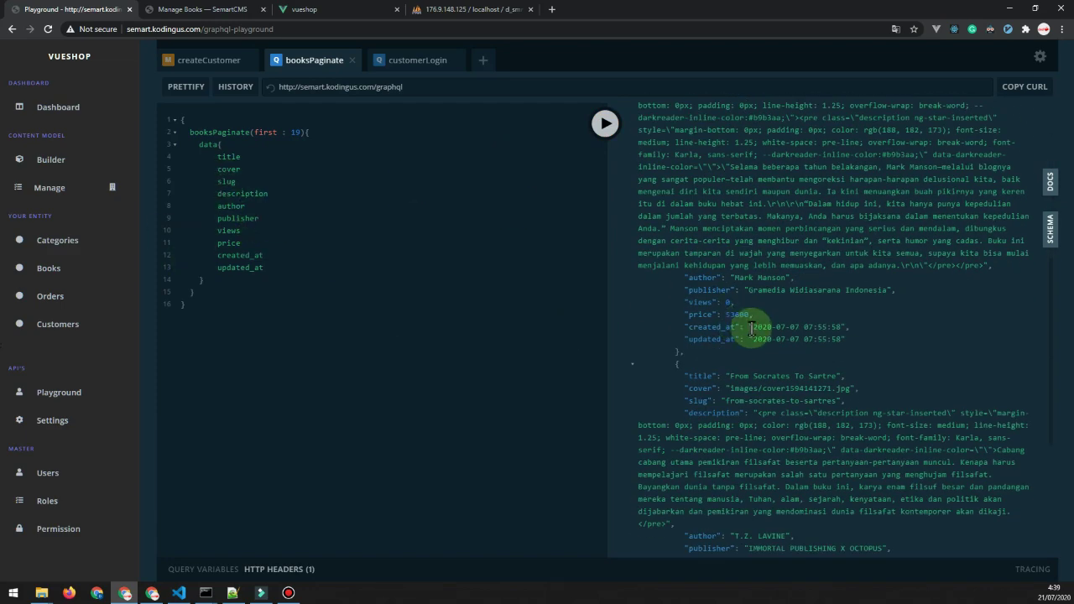
scroll(756, 344, "down", 4)
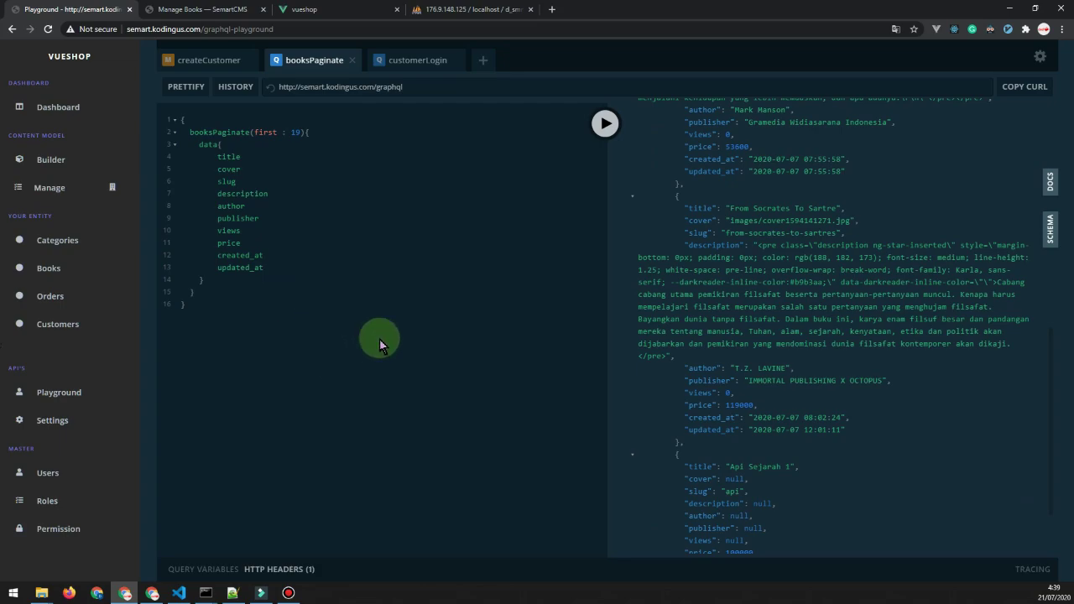
key("alt+Tab")
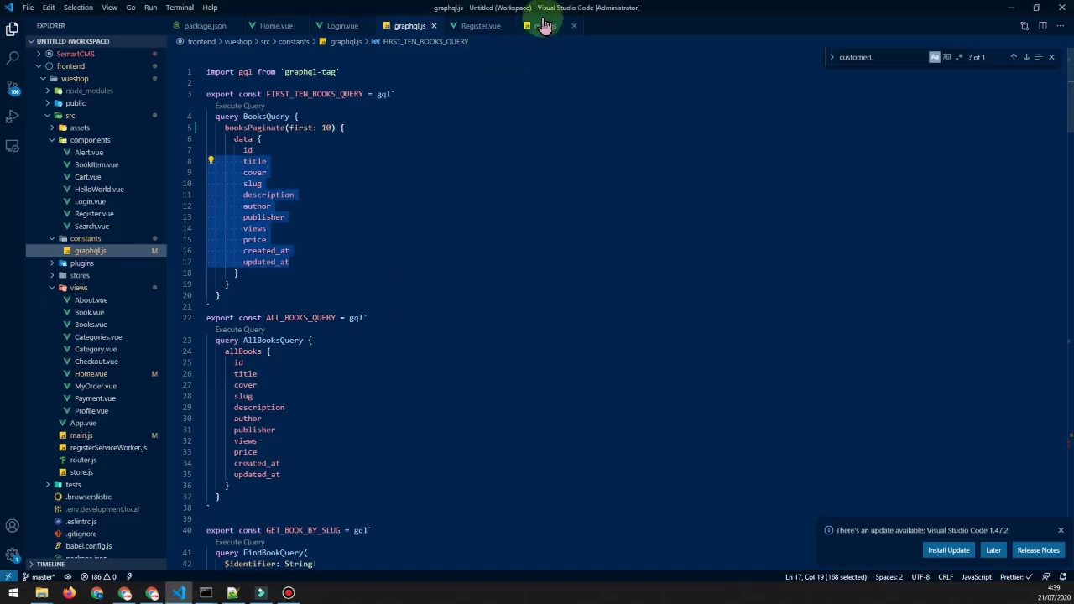
left_click(544, 25)
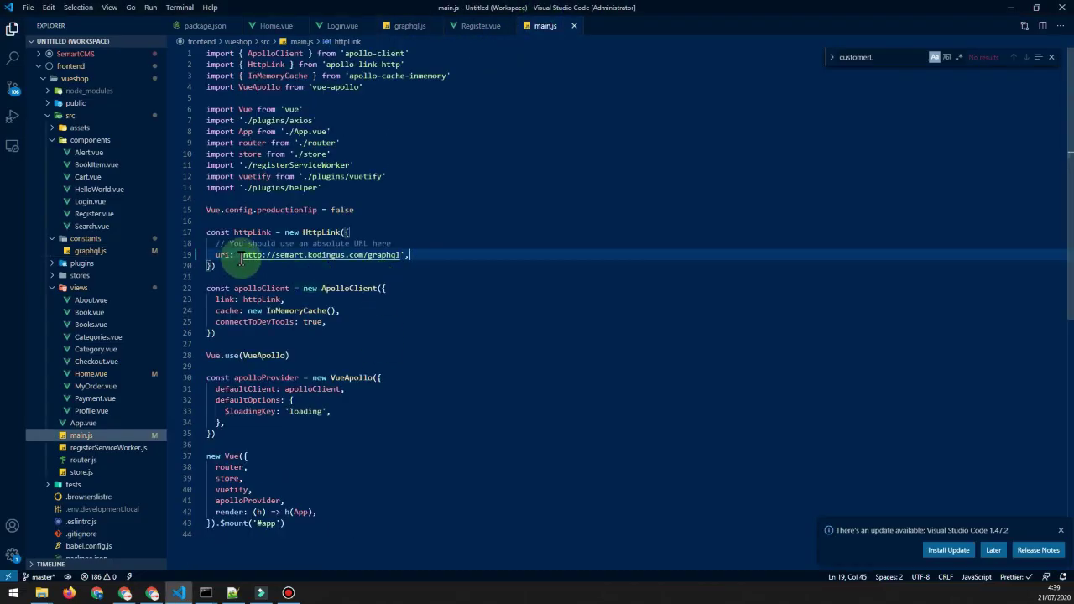
left_click_drag(242, 255, 401, 255)
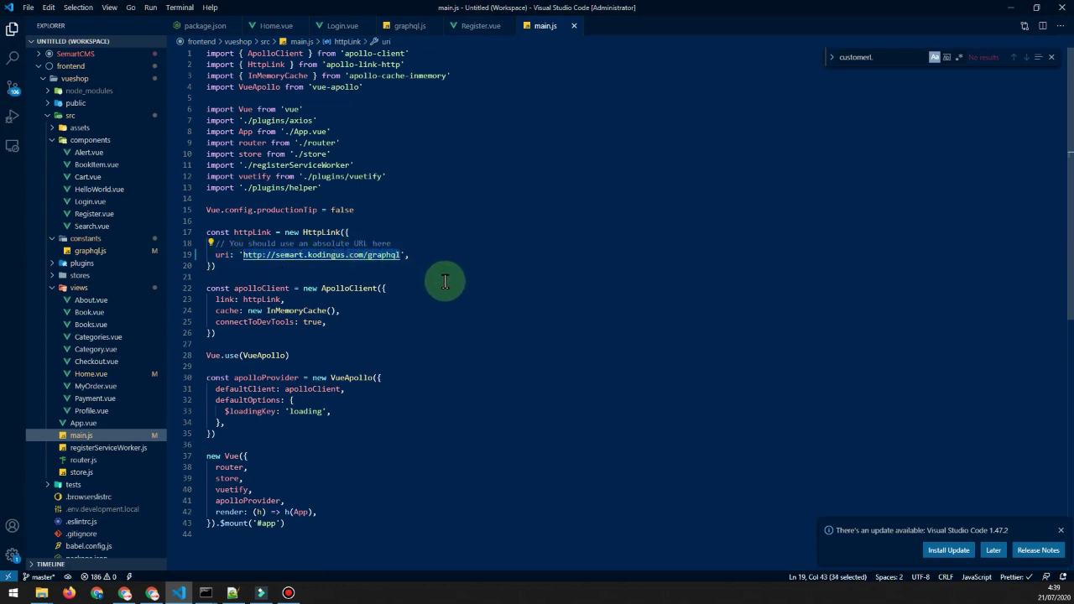
key("alt+Tab")
left_click_drag(410, 87, 281, 88)
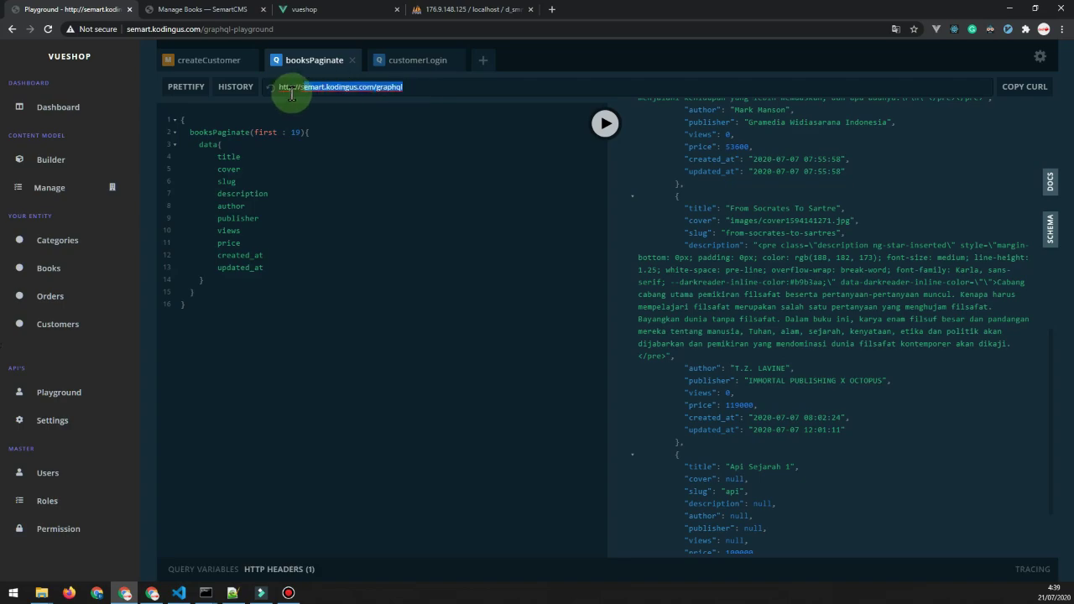
left_click(360, 256)
key("alt+Tab")
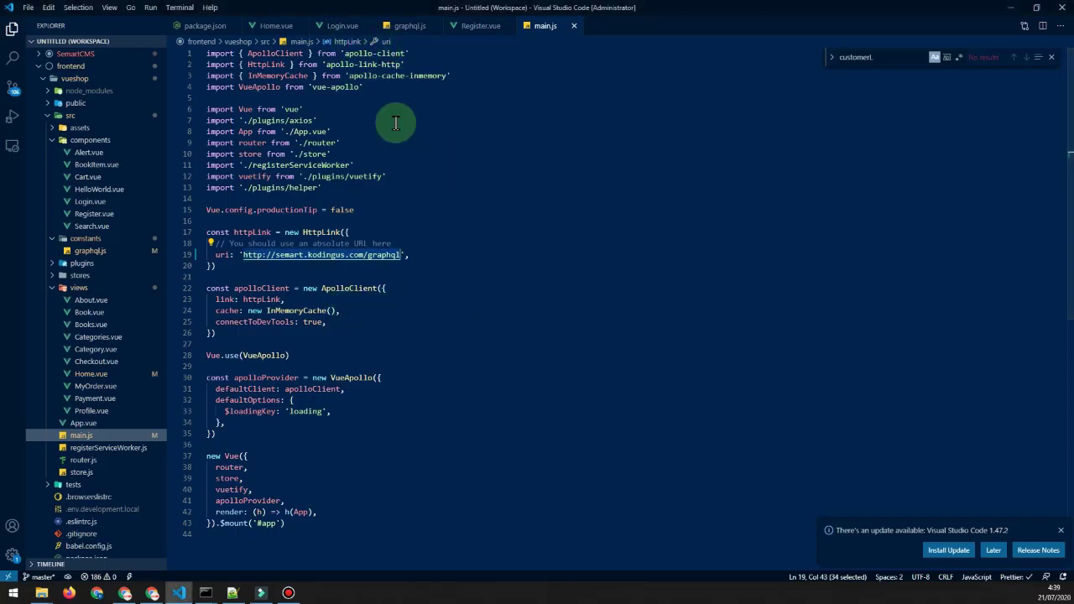
Open Home.vue, glance at graphql.js's query definitions, and scroll into Home.vue's script.
left_click(276, 26)
scroll(379, 366, "up", 6)
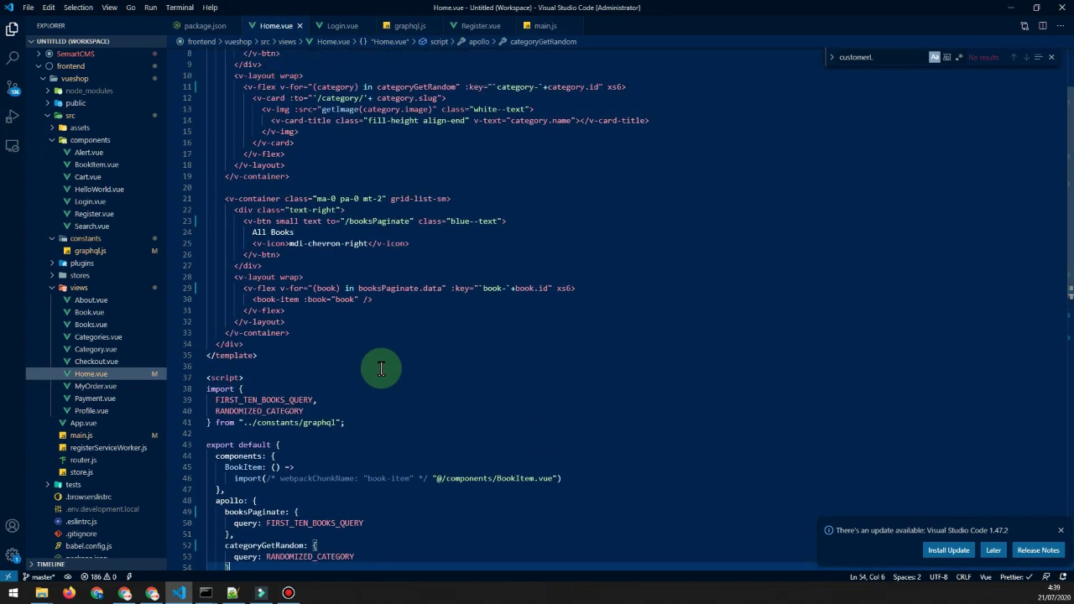
left_click(413, 28)
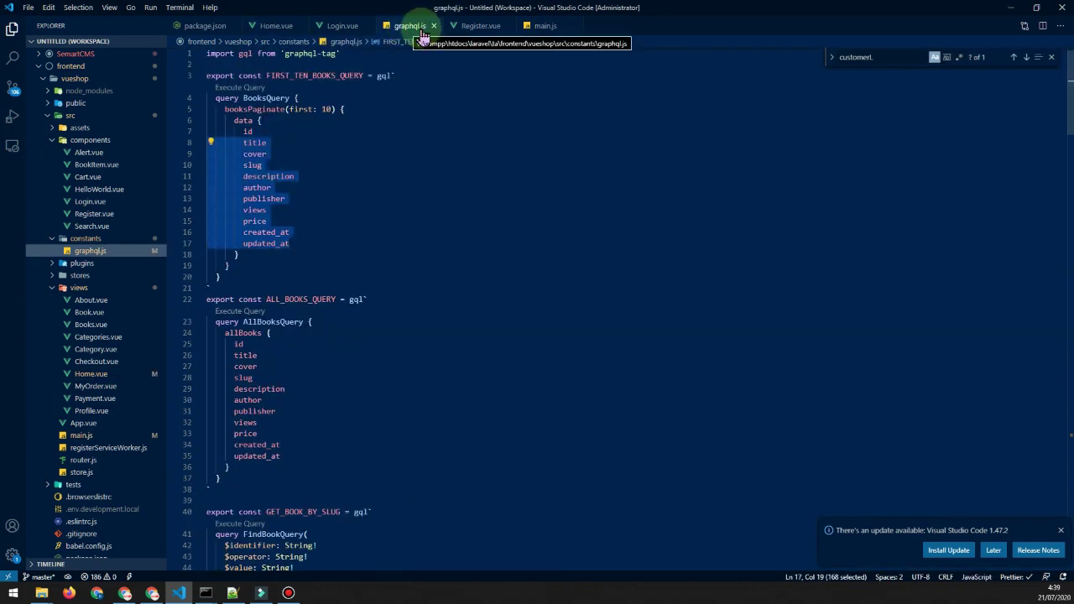
left_click(276, 26)
scroll(362, 370, "down", 7)
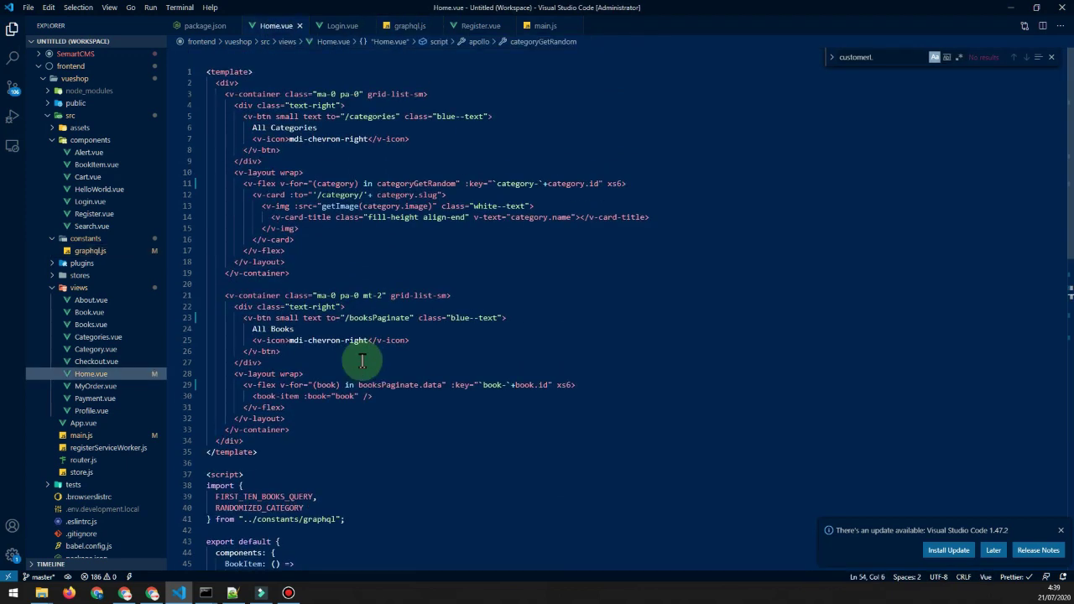
scroll(367, 381, "down", 2)
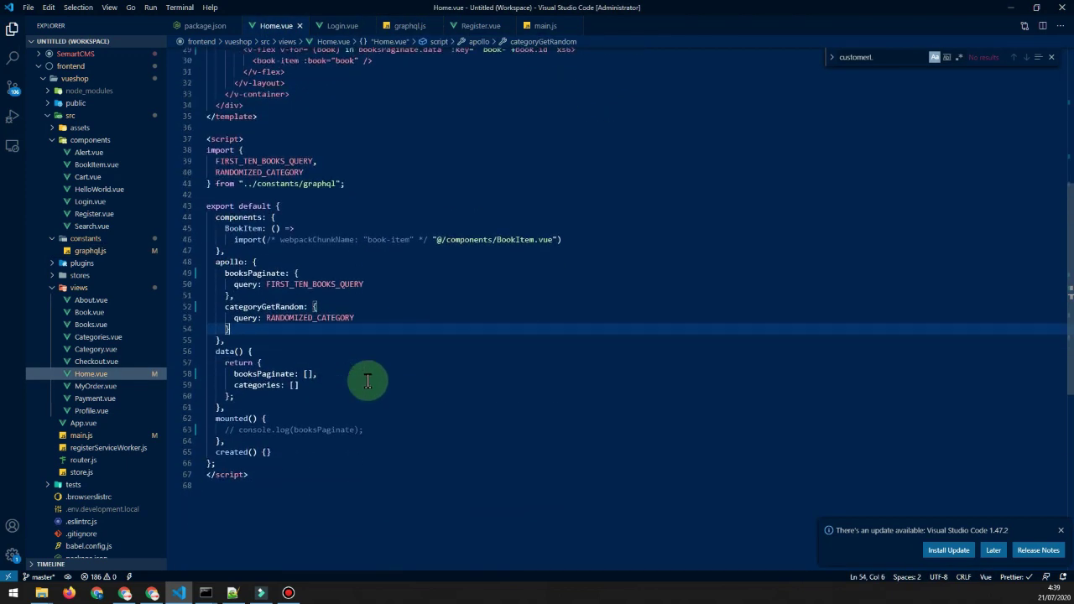
Highlight the ../constants/graphql import and the apollo categoryGetRandom query entries.
left_click(245, 184)
left_click(341, 184, "shift")
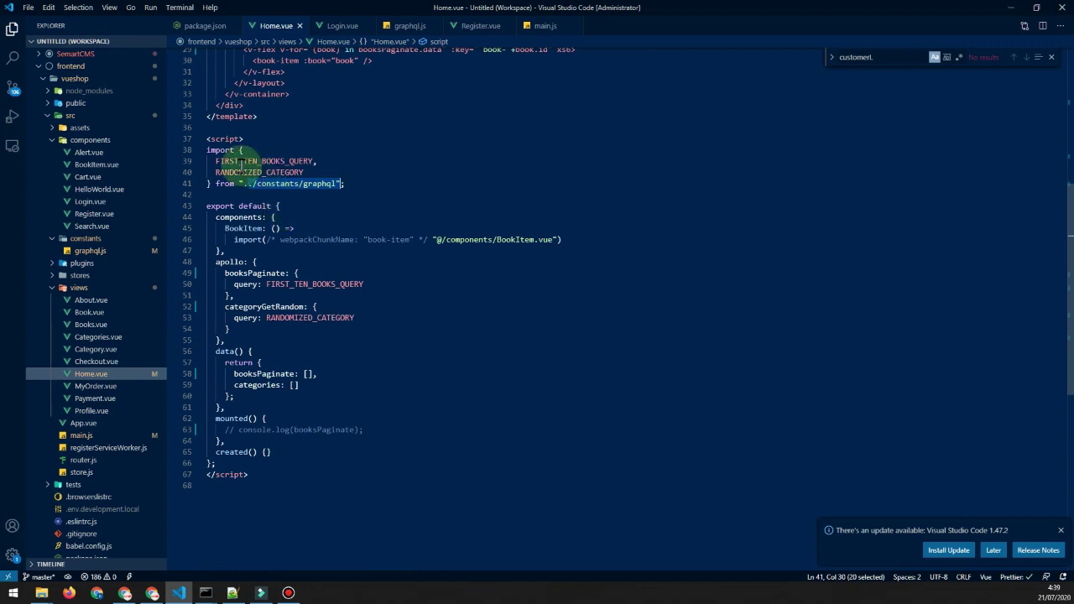
scroll(273, 215, "down", 1)
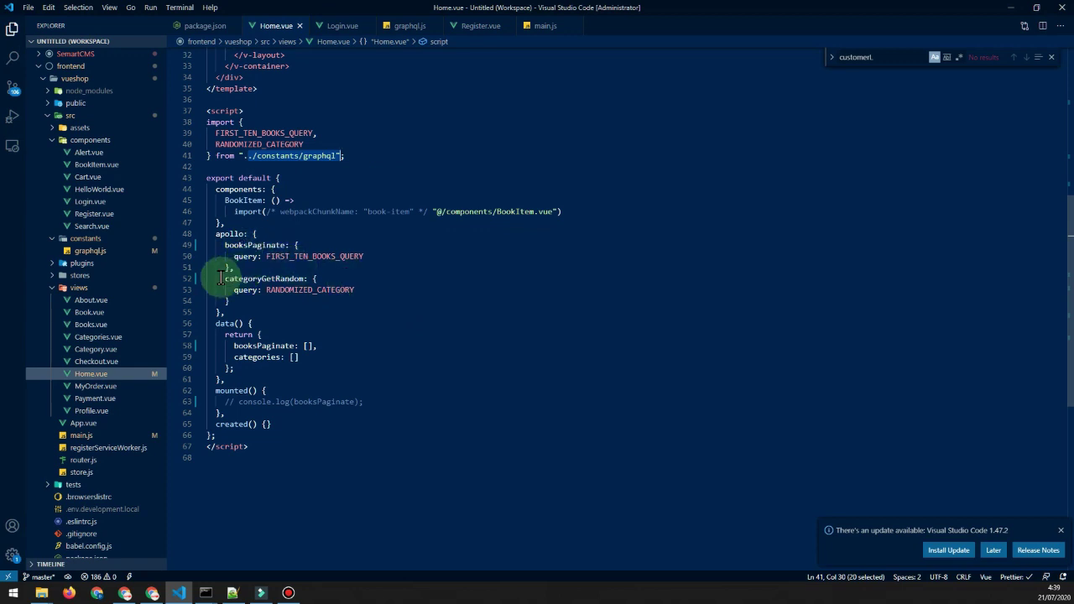
left_click_drag(224, 278, 331, 276)
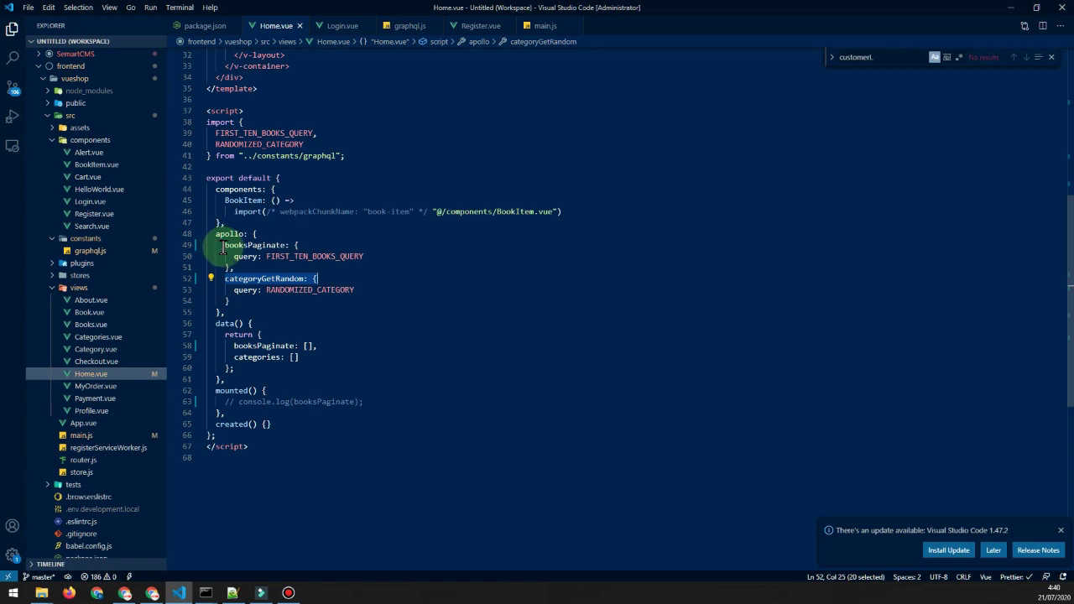
left_click_drag(224, 245, 269, 290)
left_click(262, 267)
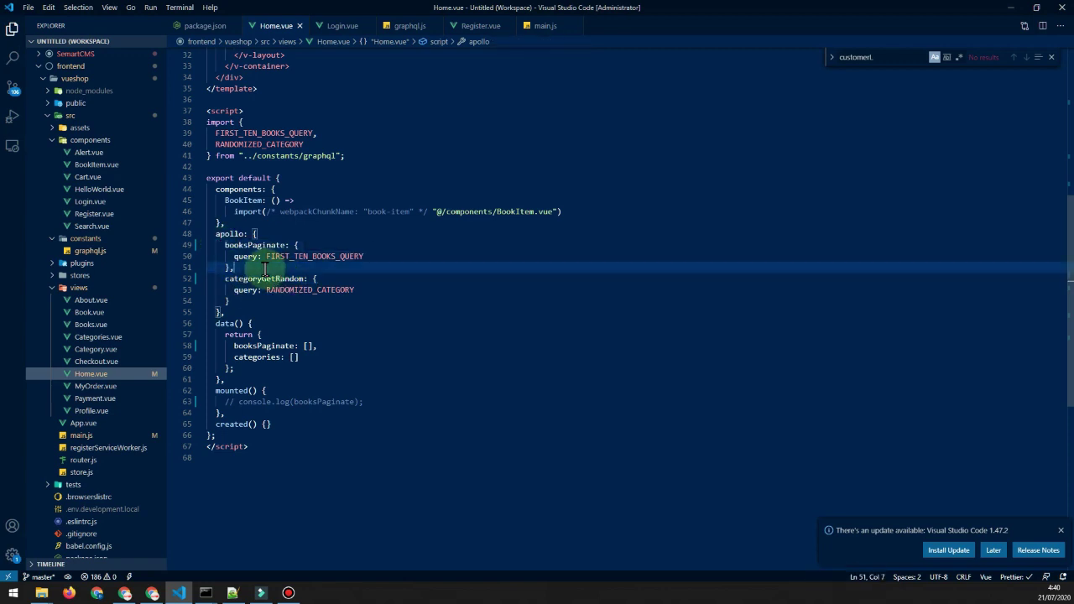
key("alt+Tab")
left_click(206, 9)
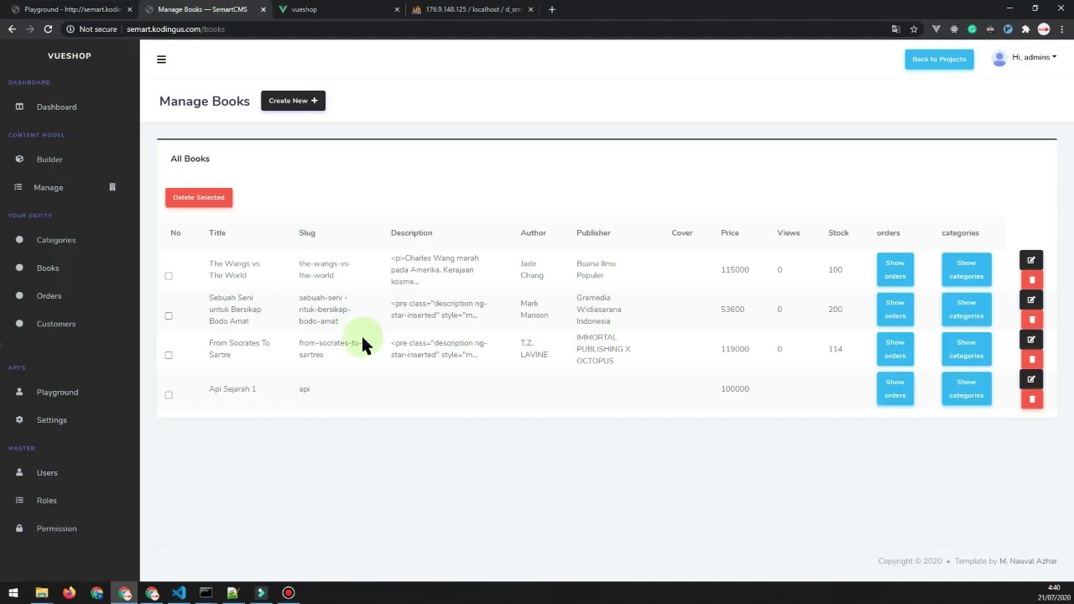
left_click_drag(220, 278, 364, 403)
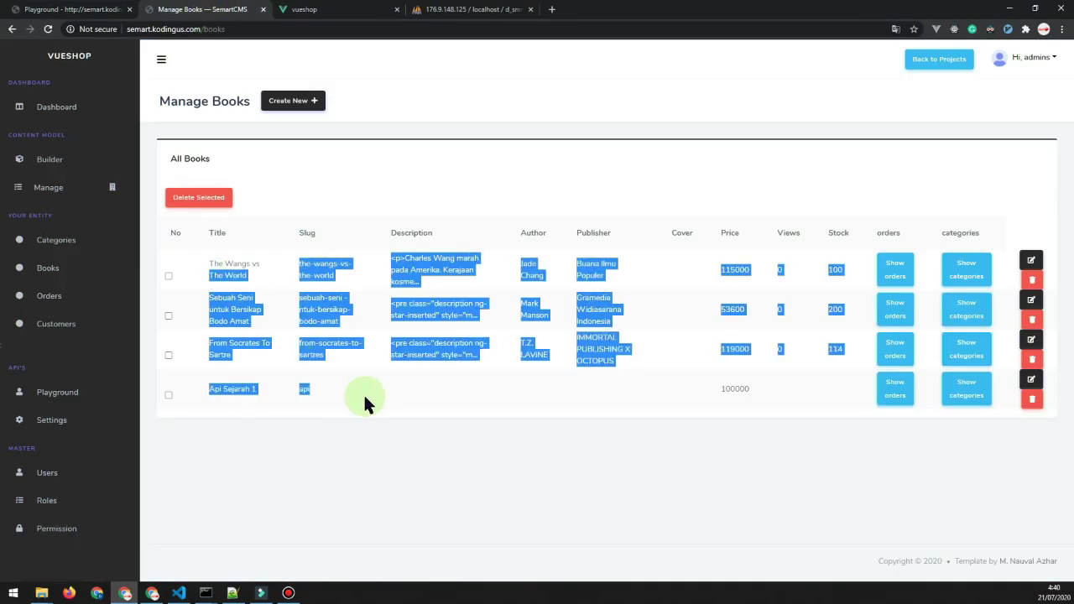
left_click(304, 10)
scroll(518, 483, "down", 3)
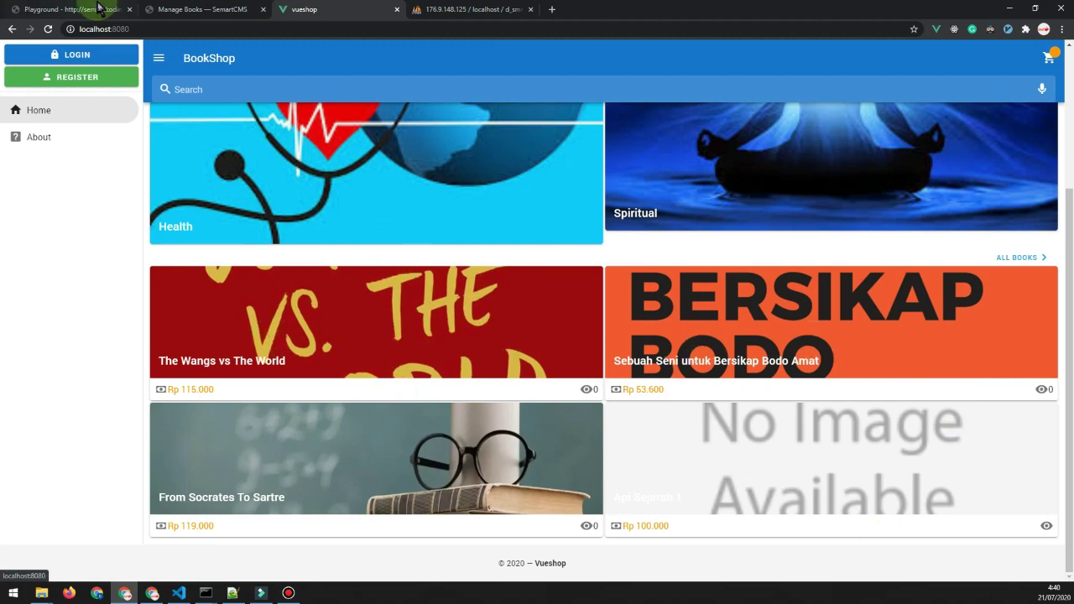
left_click(159, 10)
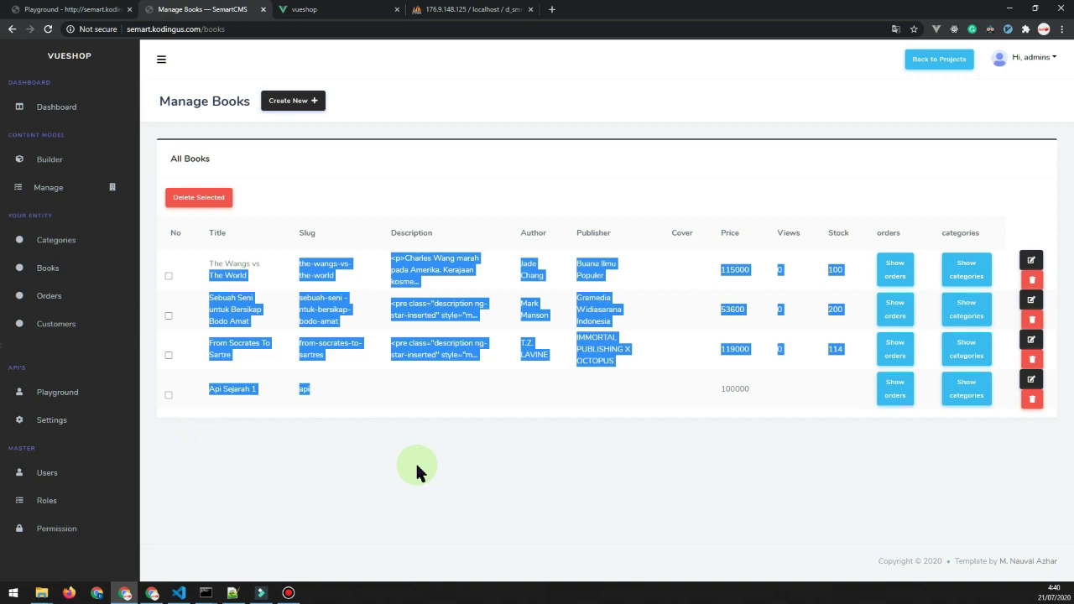
left_click(294, 477)
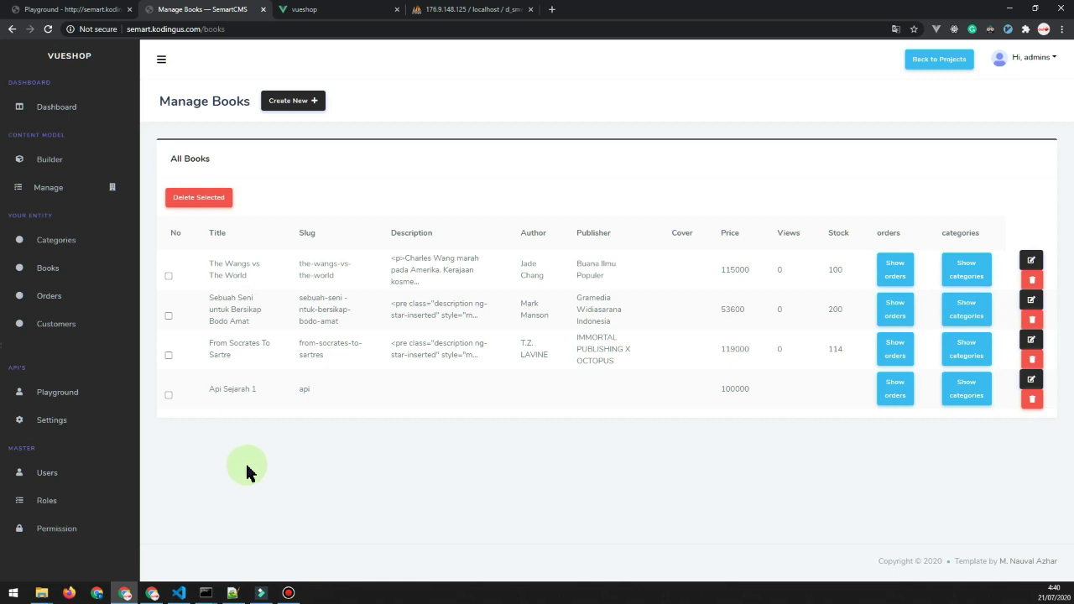
Open project Settings and dismiss the invite e-mail field's saved suggestions.
left_click(69, 422)
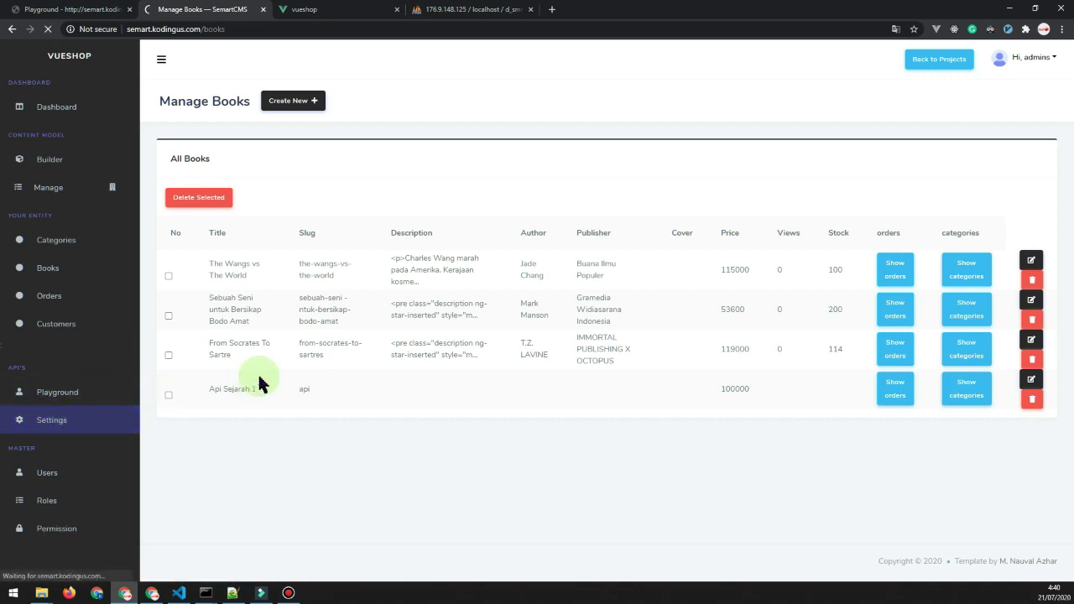
left_click(217, 238)
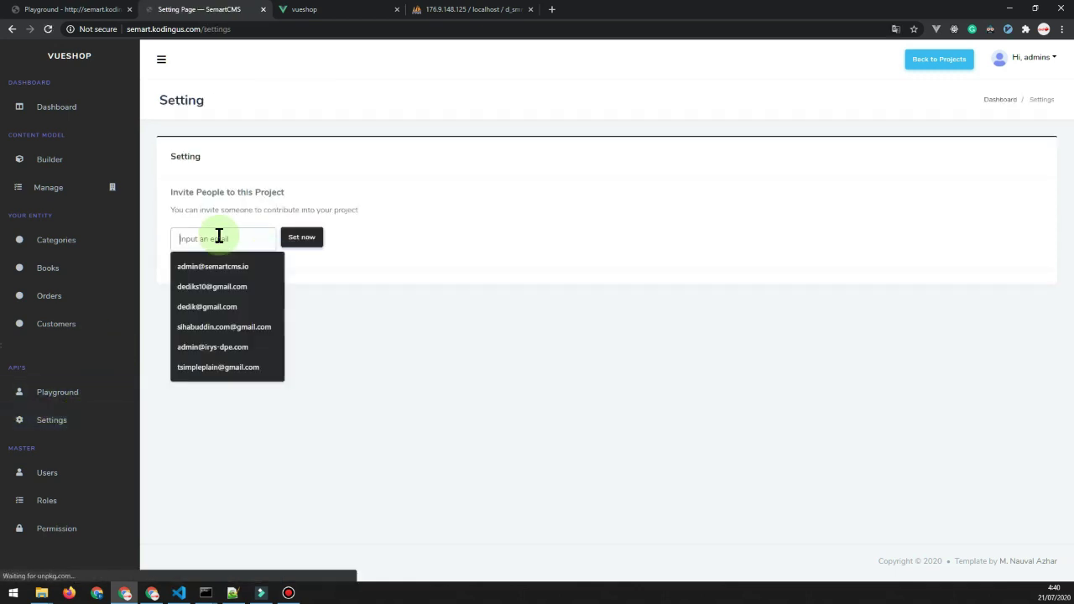
left_click(336, 313)
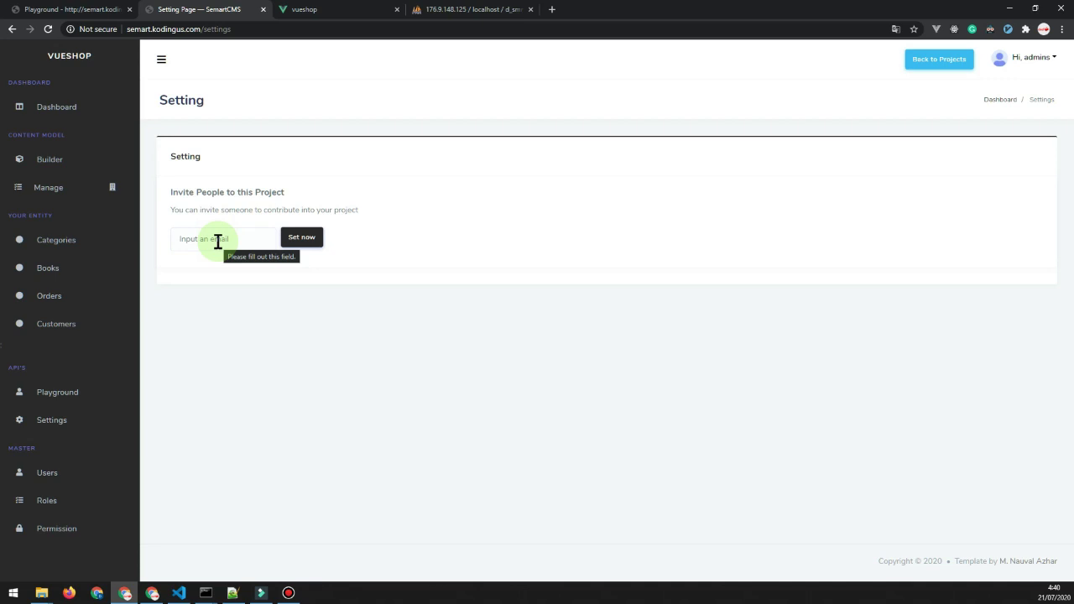
left_click(218, 240)
left_click(384, 348)
Browse Users, Roles and Permission, then show the Category model's NaME, Slug and Image fields.
left_click(61, 476)
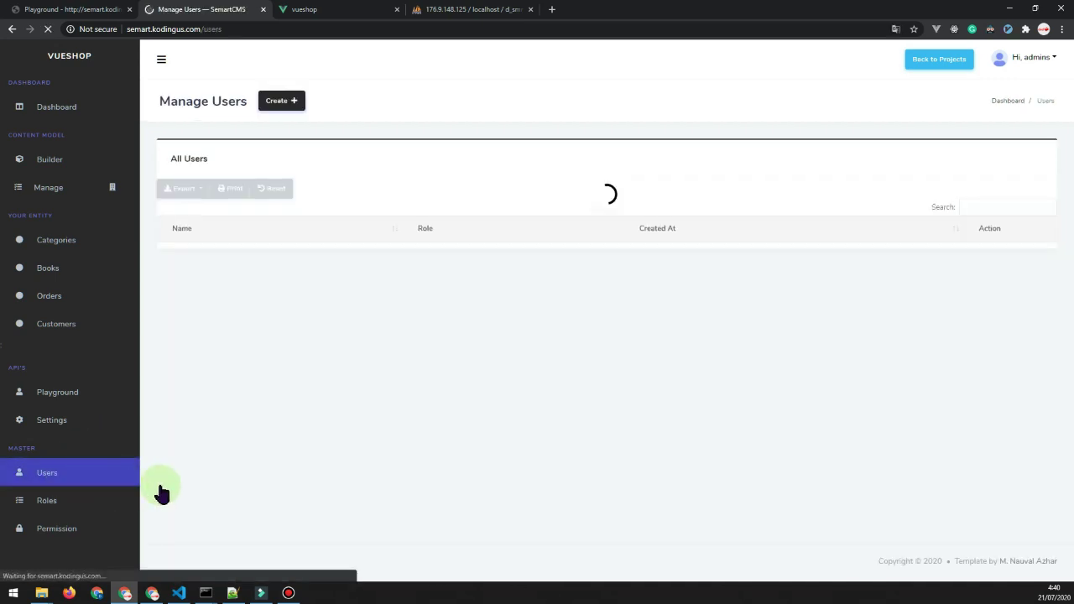
left_click(54, 499)
left_click(69, 524)
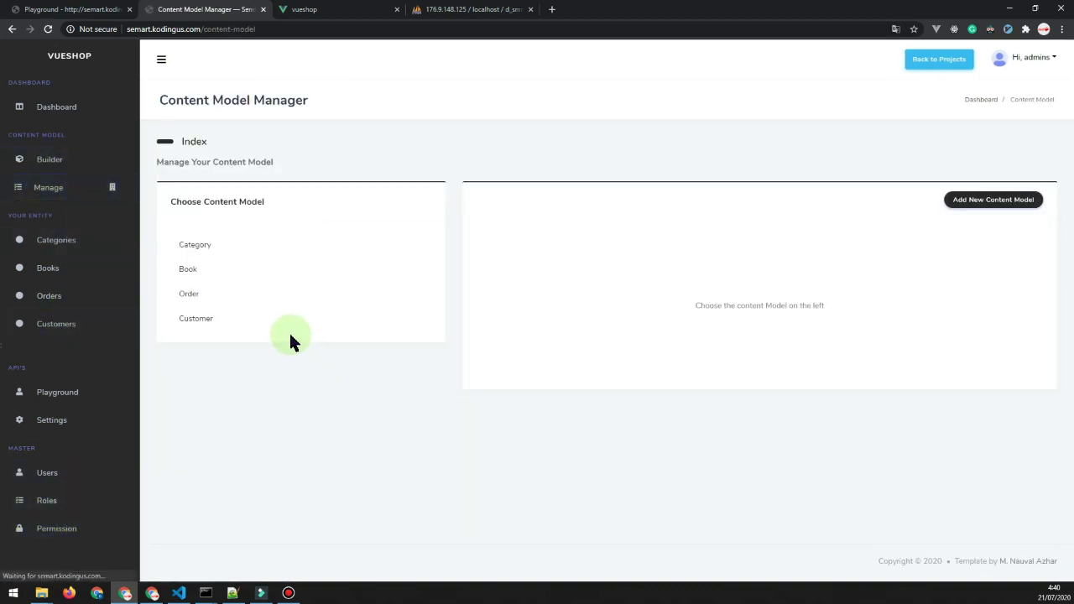
left_click(188, 242)
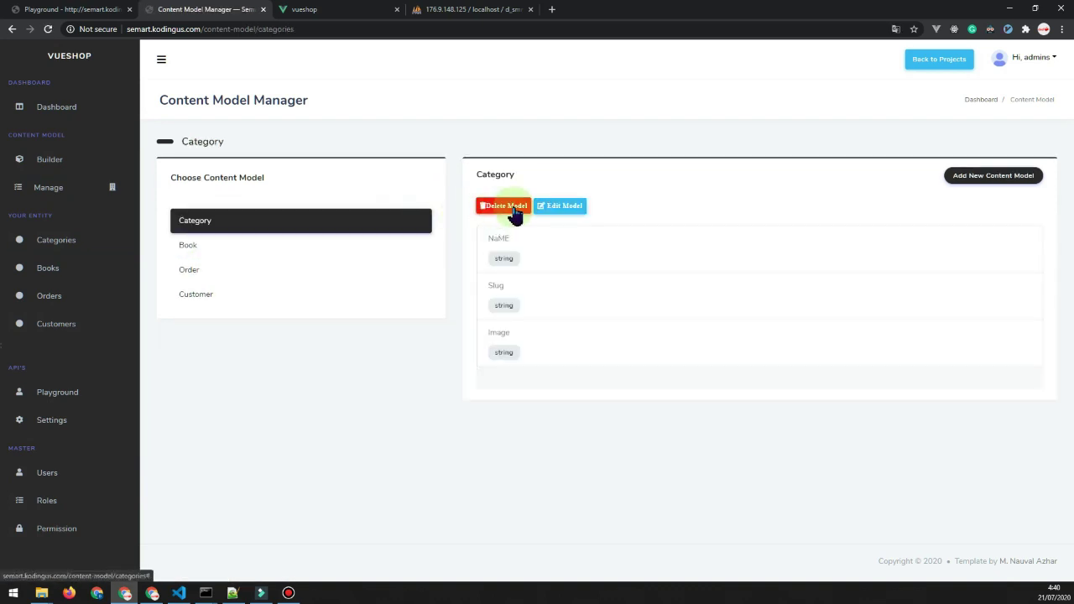